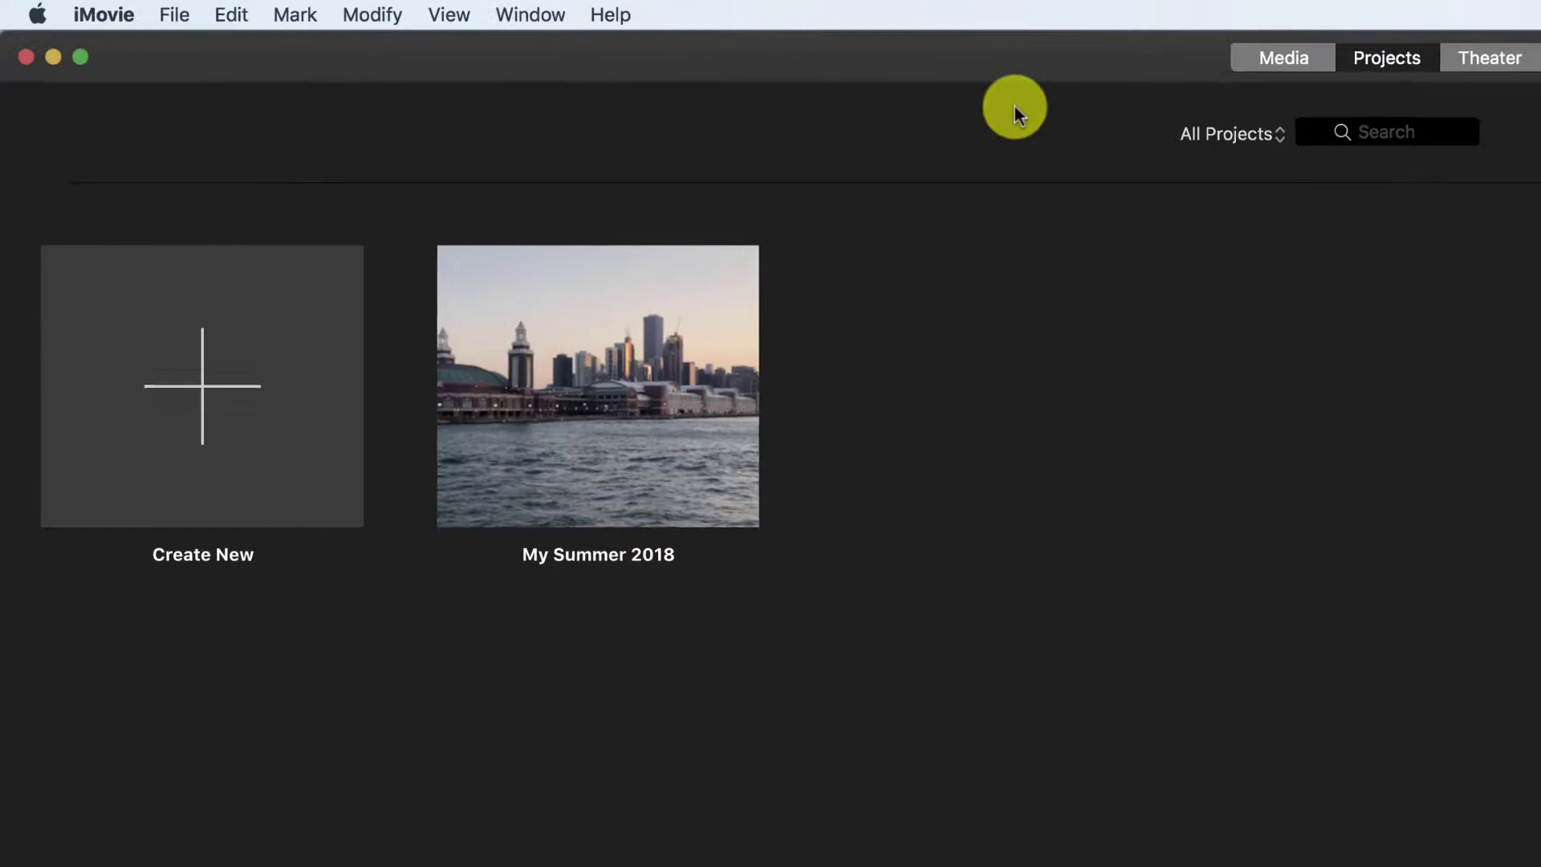
Step: Create a new movie project, return to the project overview and save it under the name My Movie
left_click(203, 373)
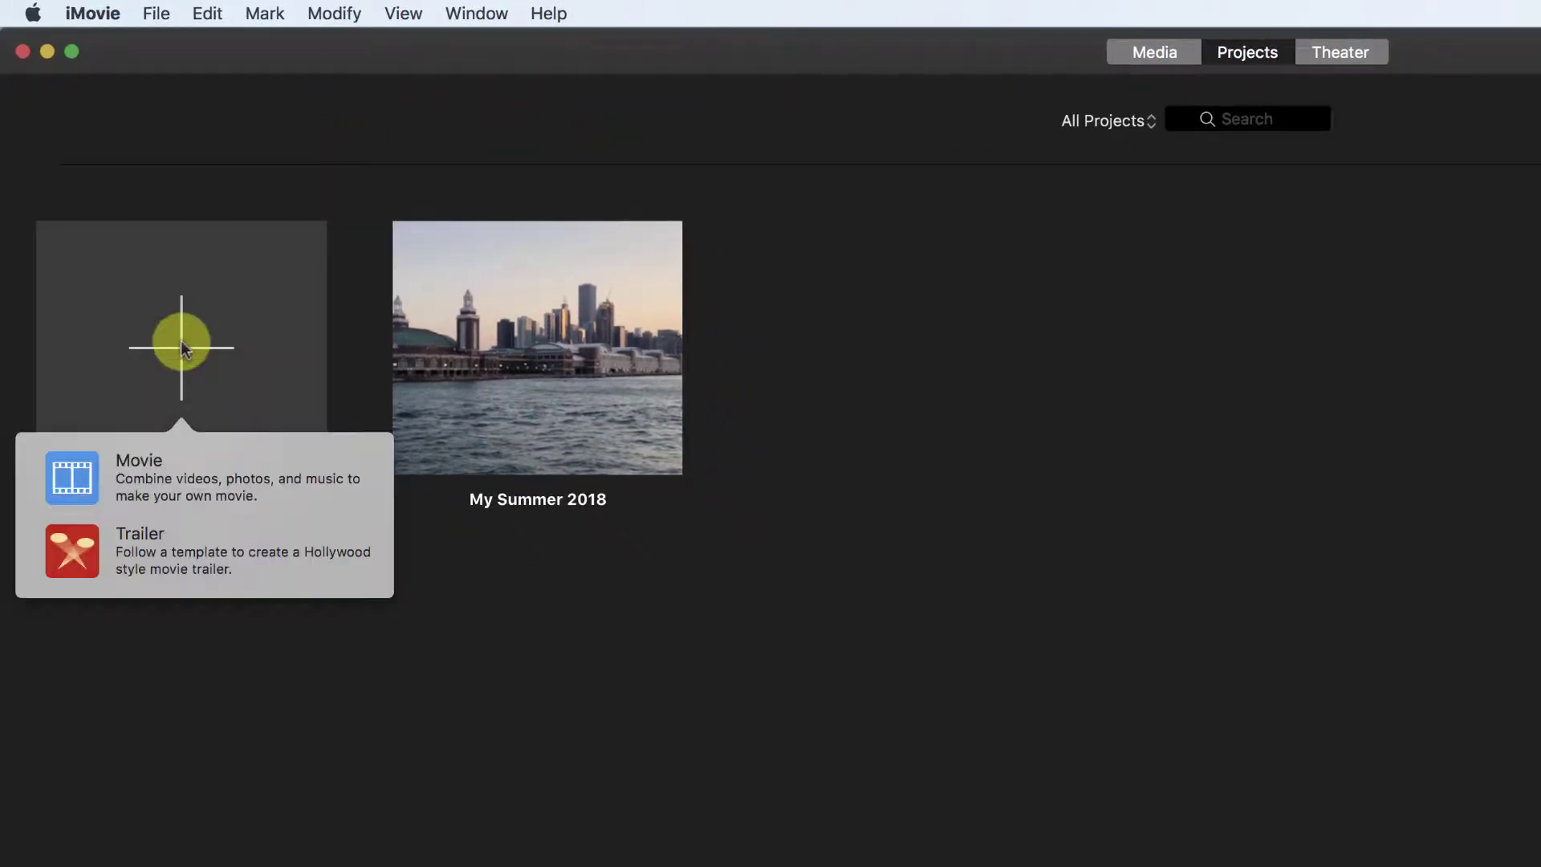
left_click(200, 480)
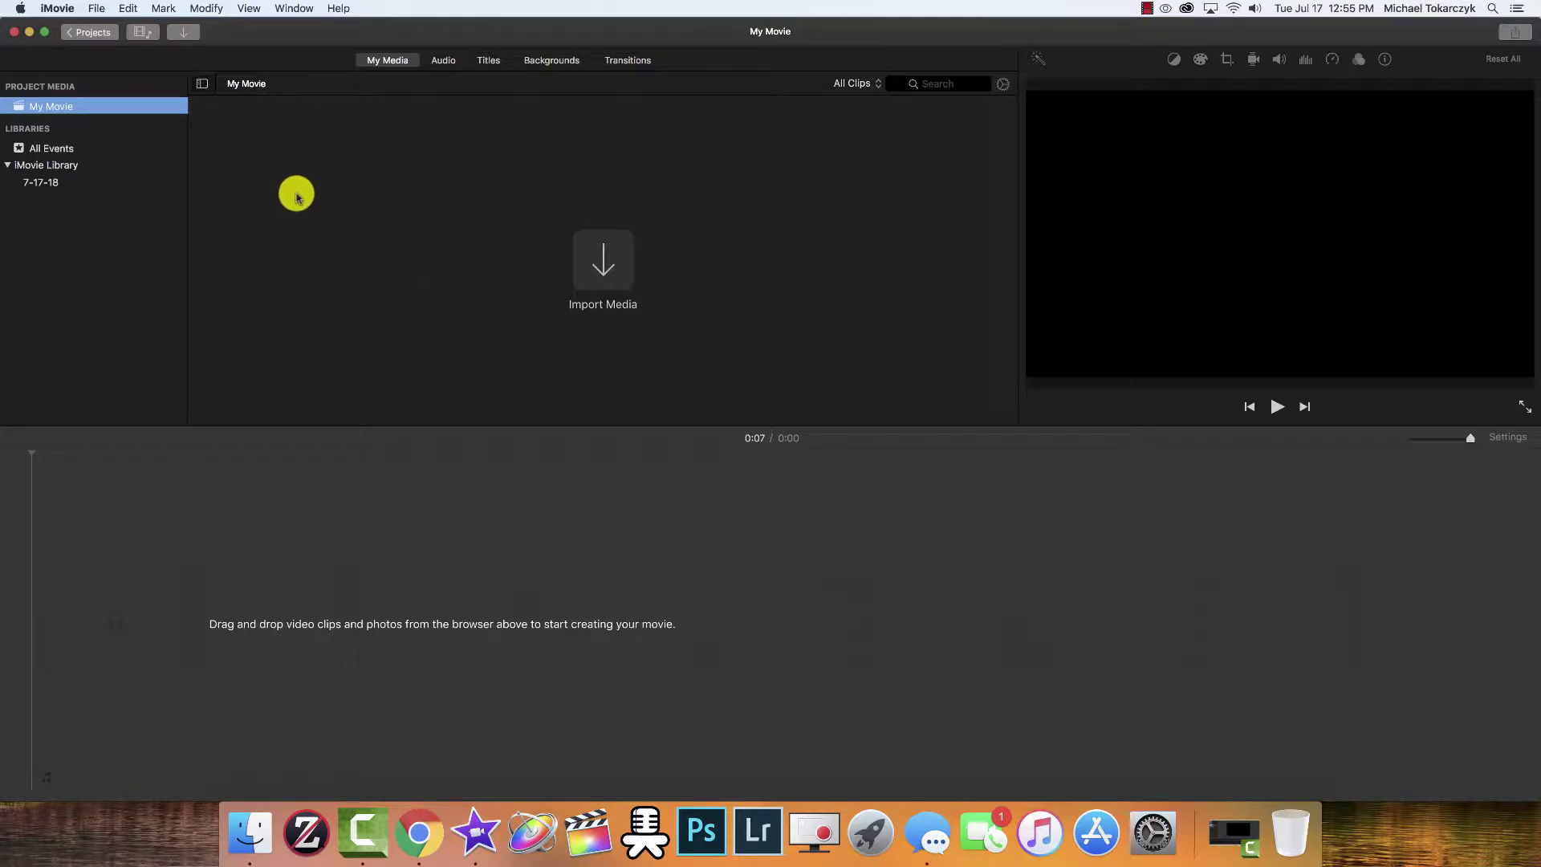
left_click(94, 36)
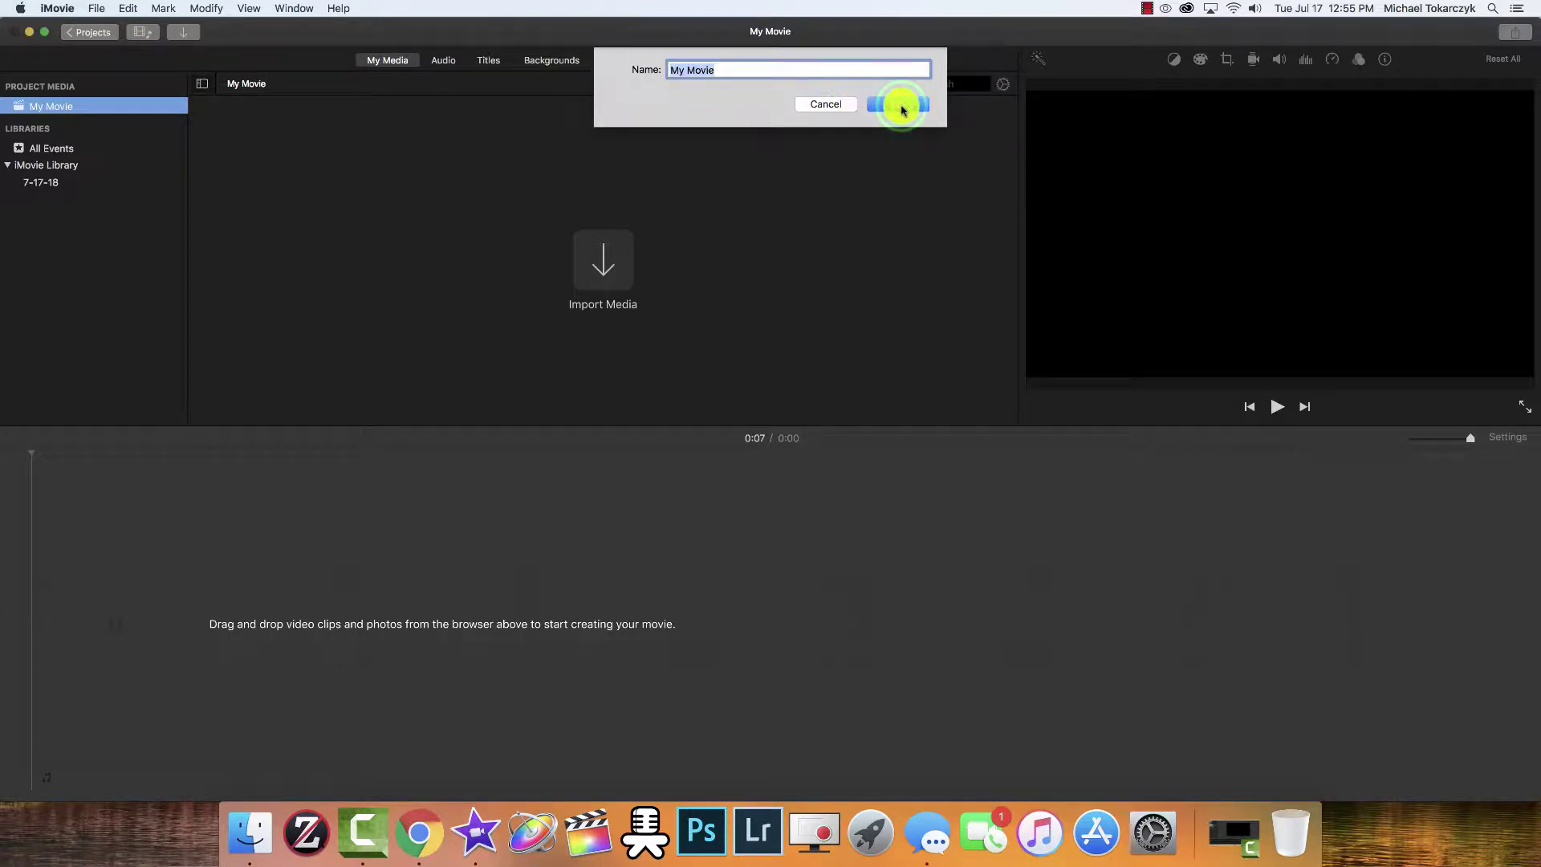
left_click(899, 105)
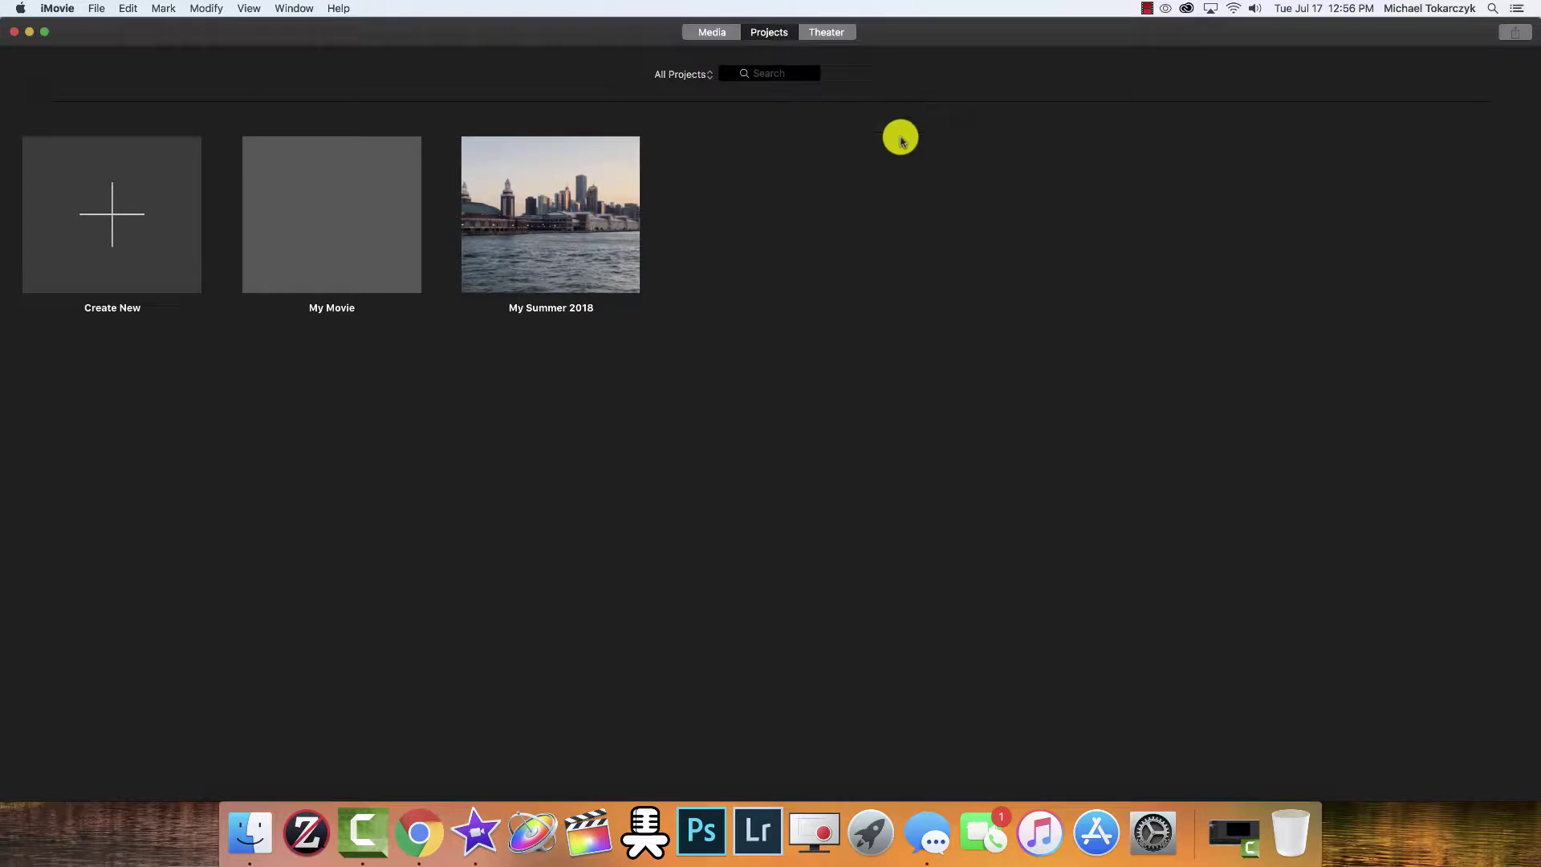
Step: Open the My Summer 2018 project and look through All Events and the contents of the iMovie Library
mouse_move(551, 251)
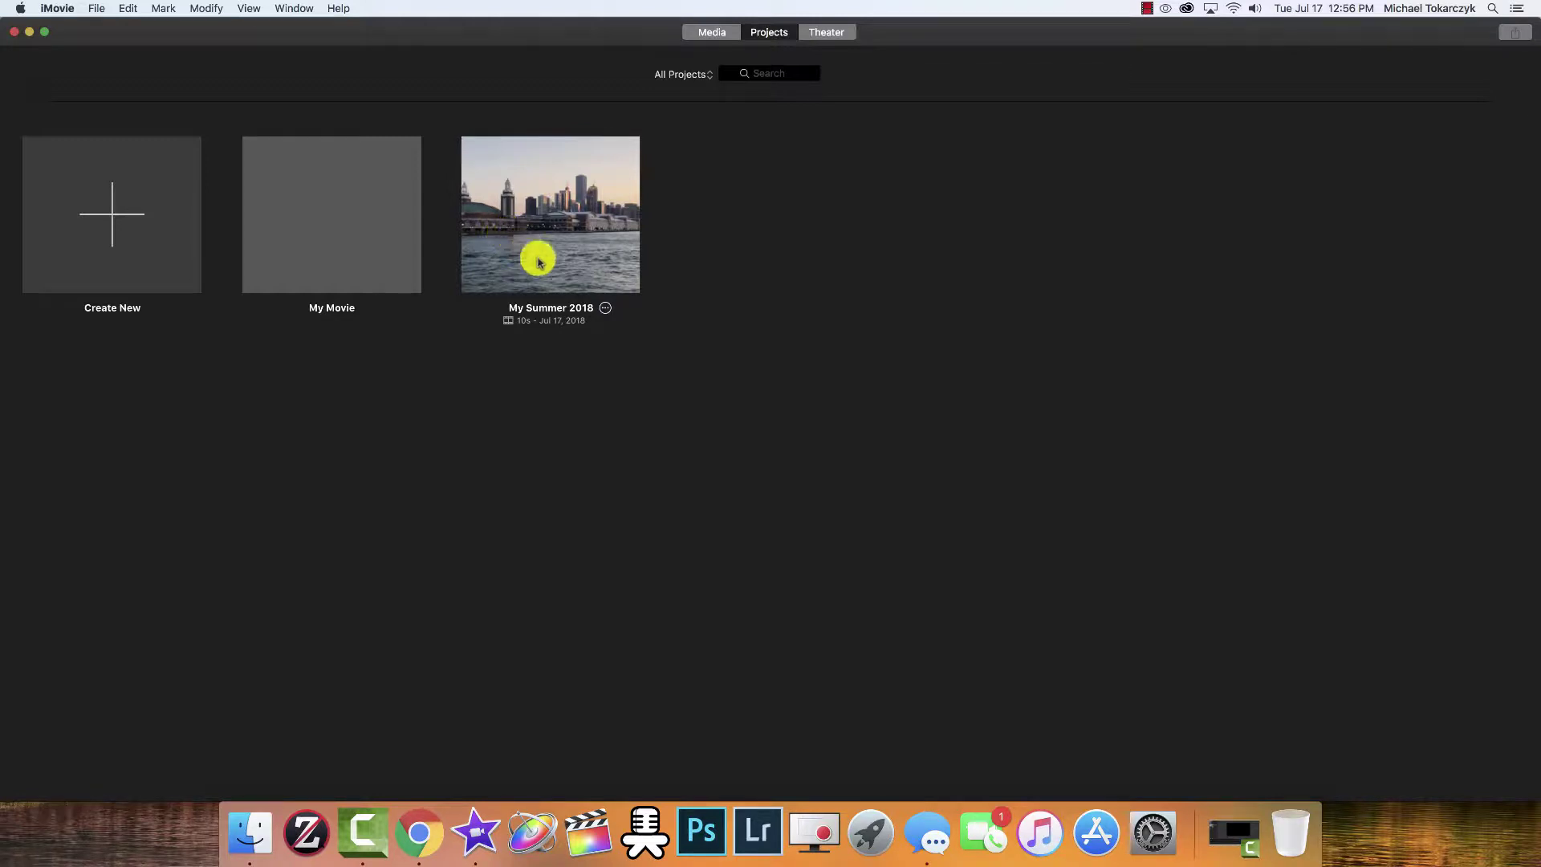
left_click(585, 217)
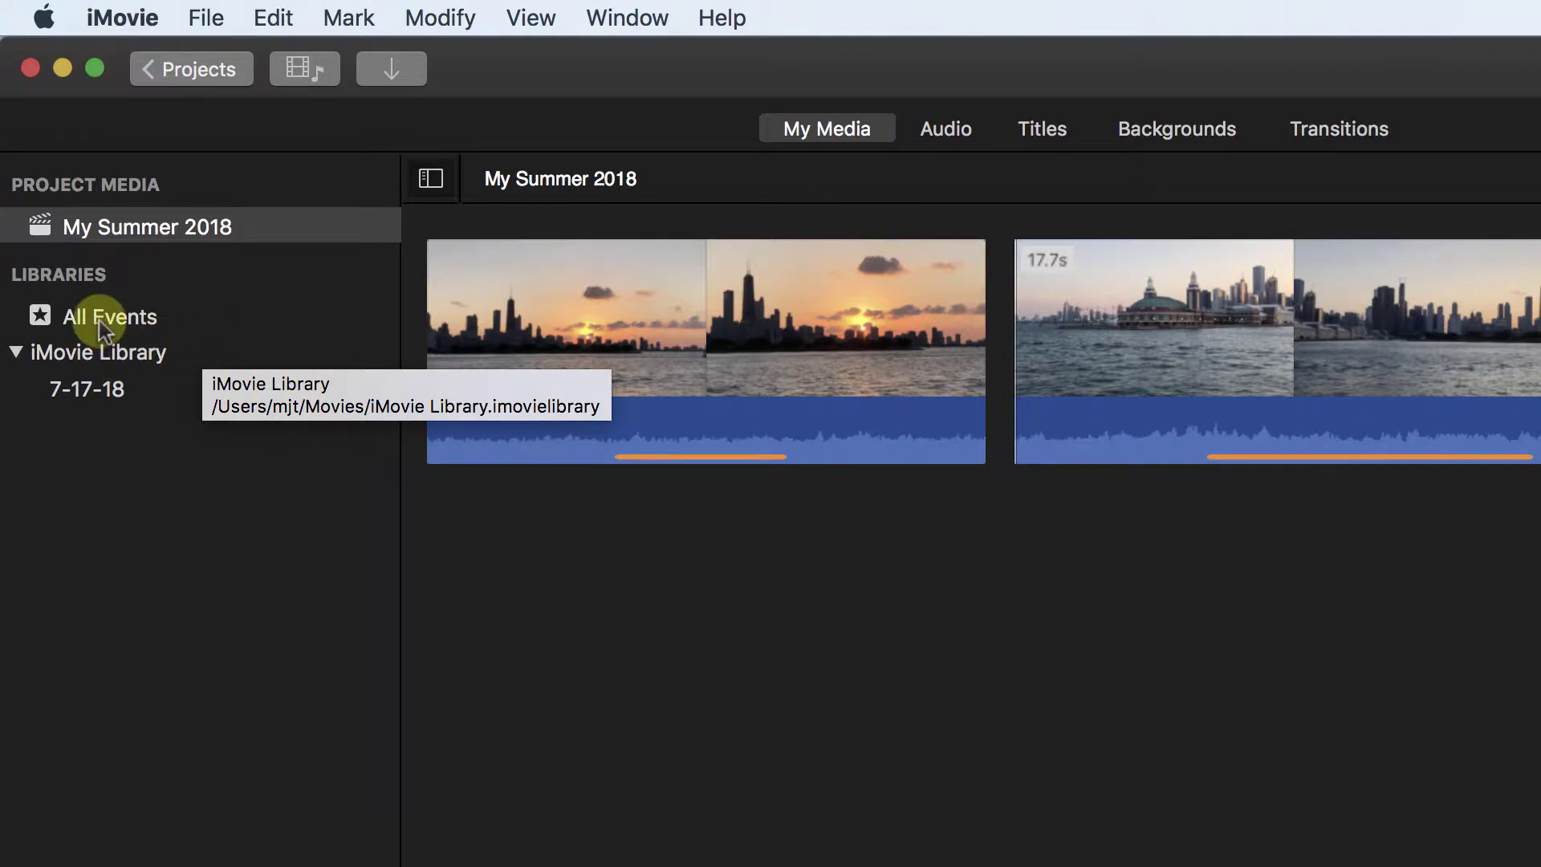
left_click(124, 321)
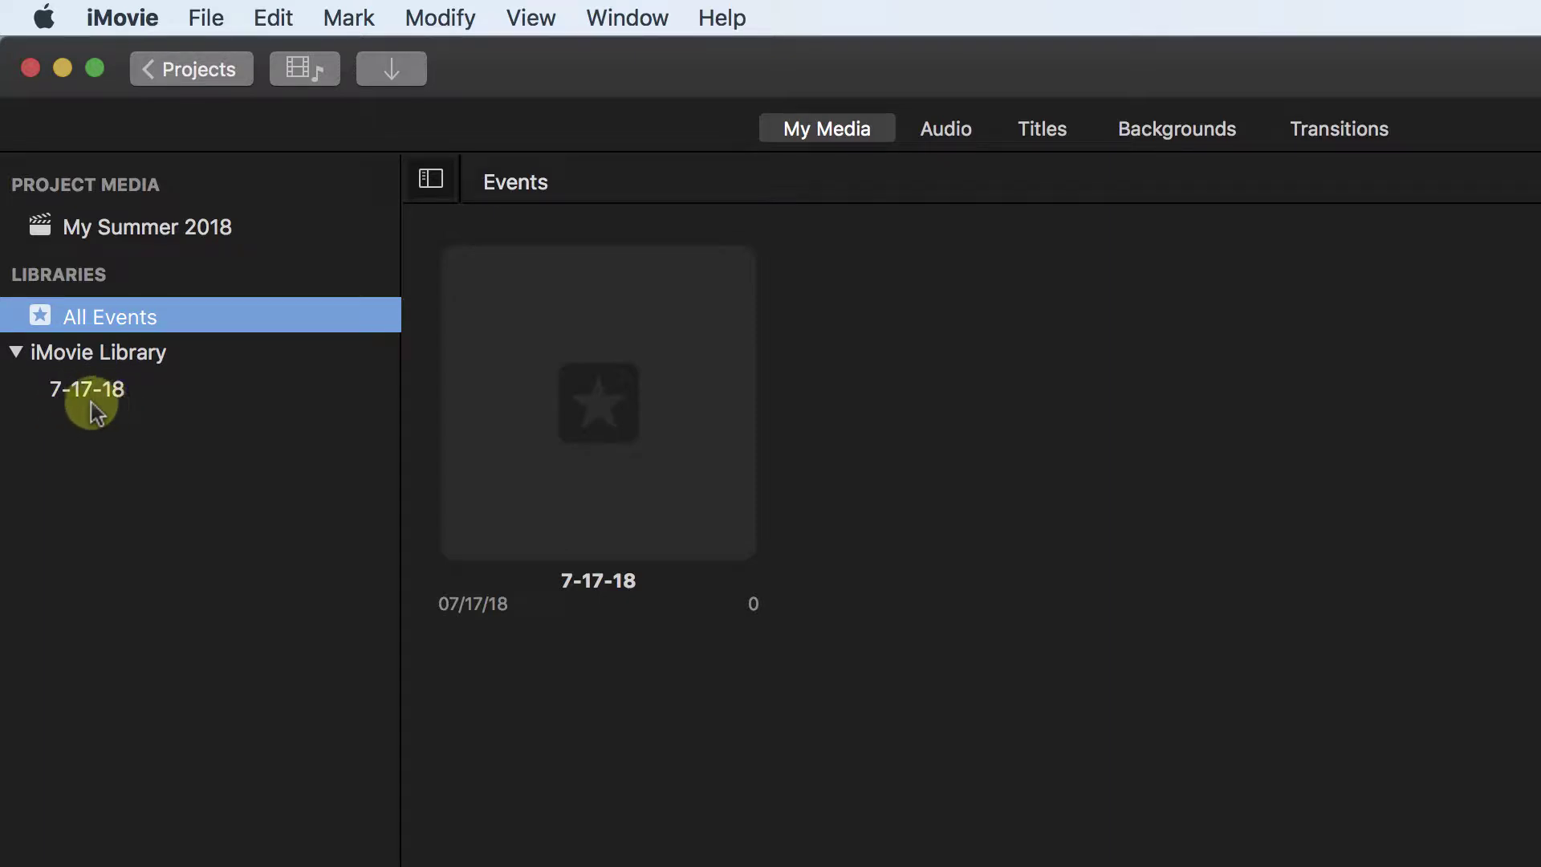
left_click(16, 354)
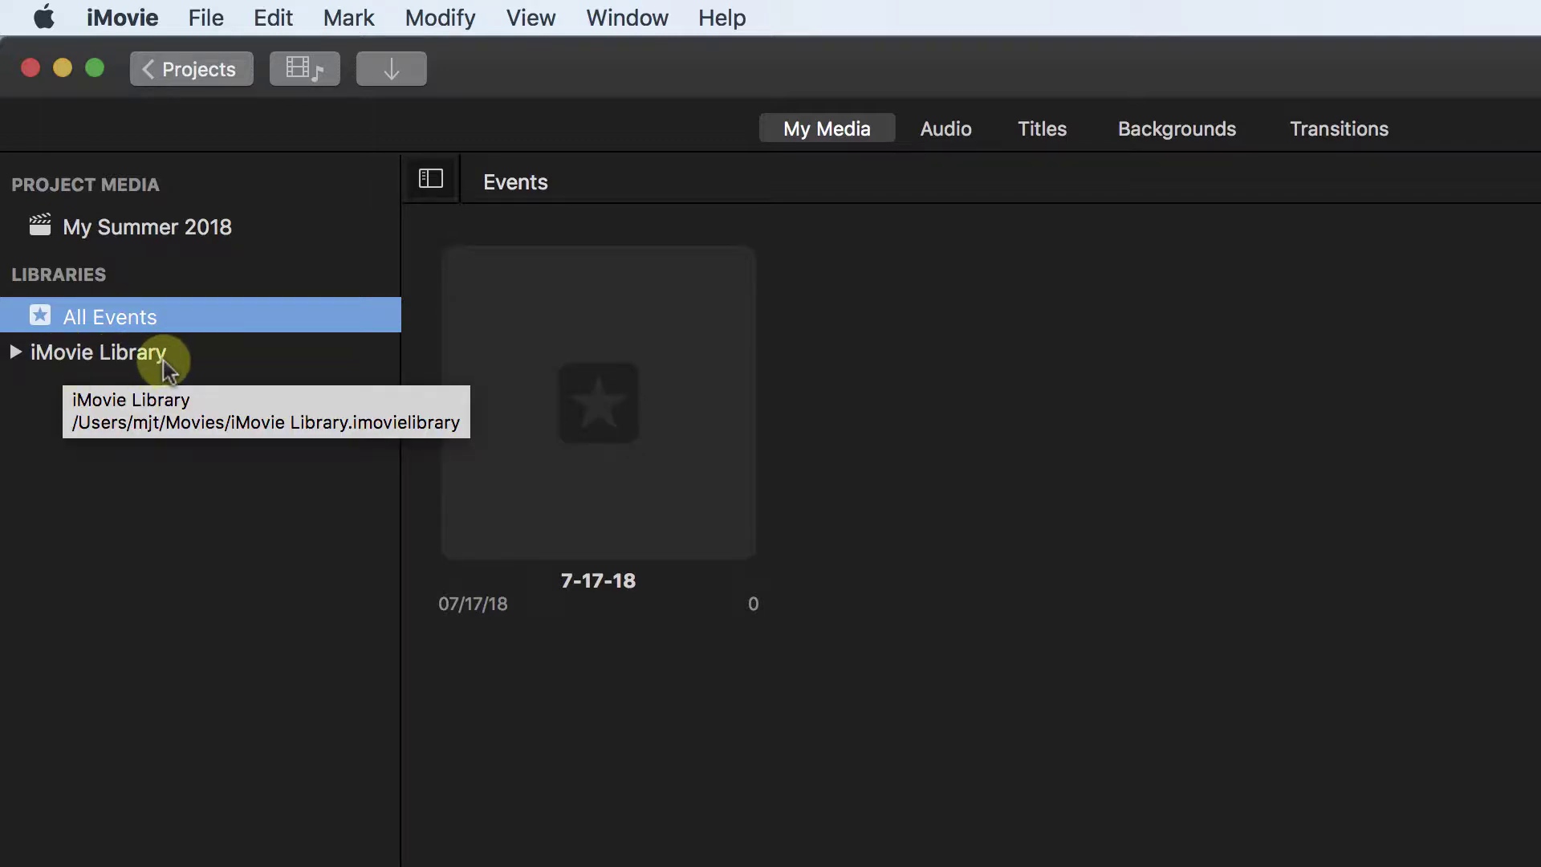
left_click(135, 358)
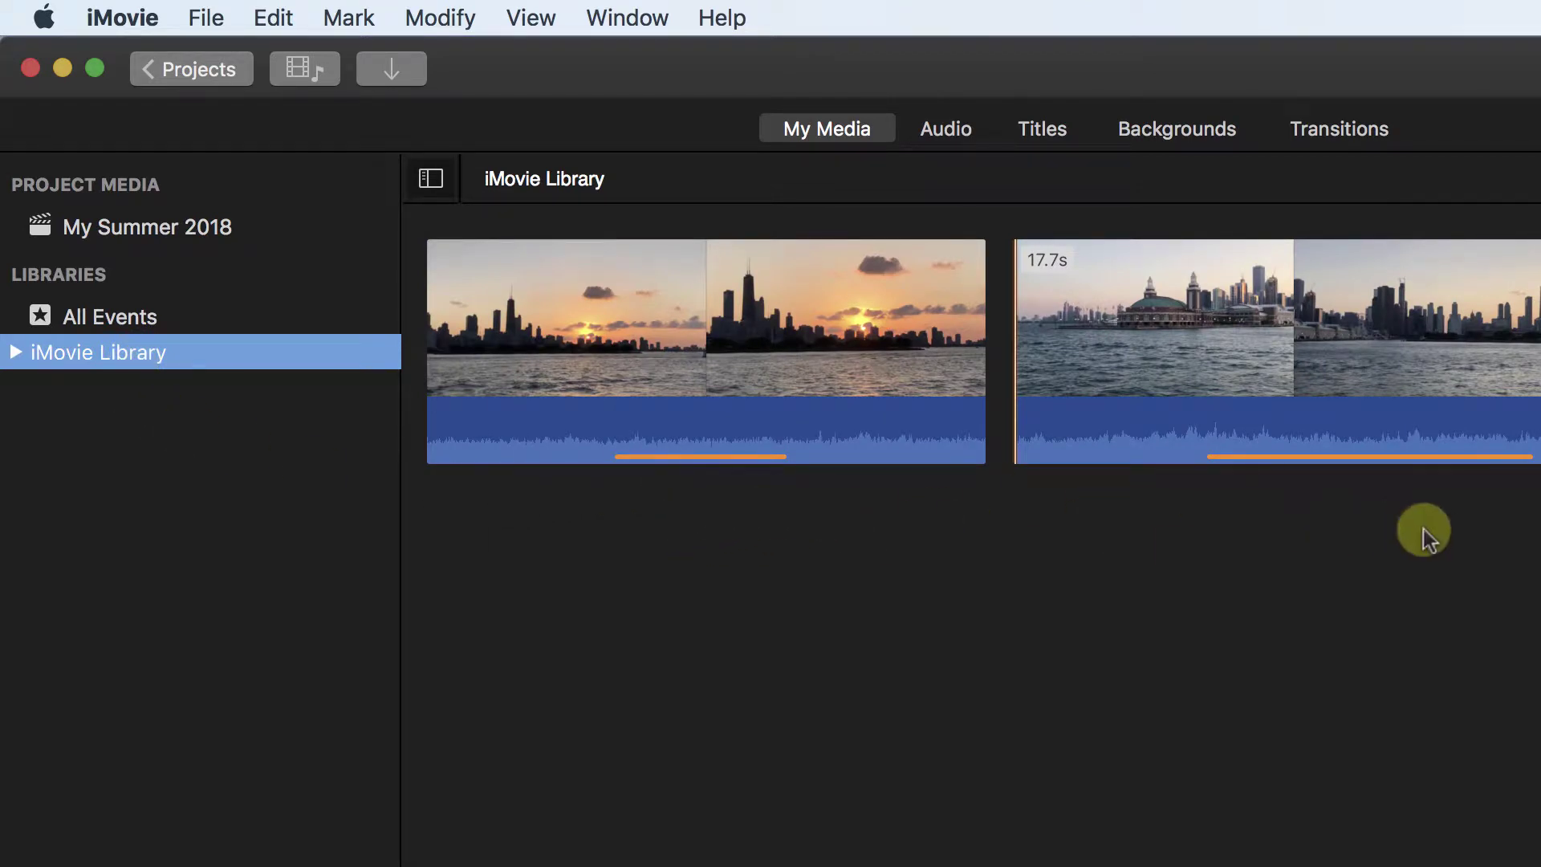
left_click(15, 353)
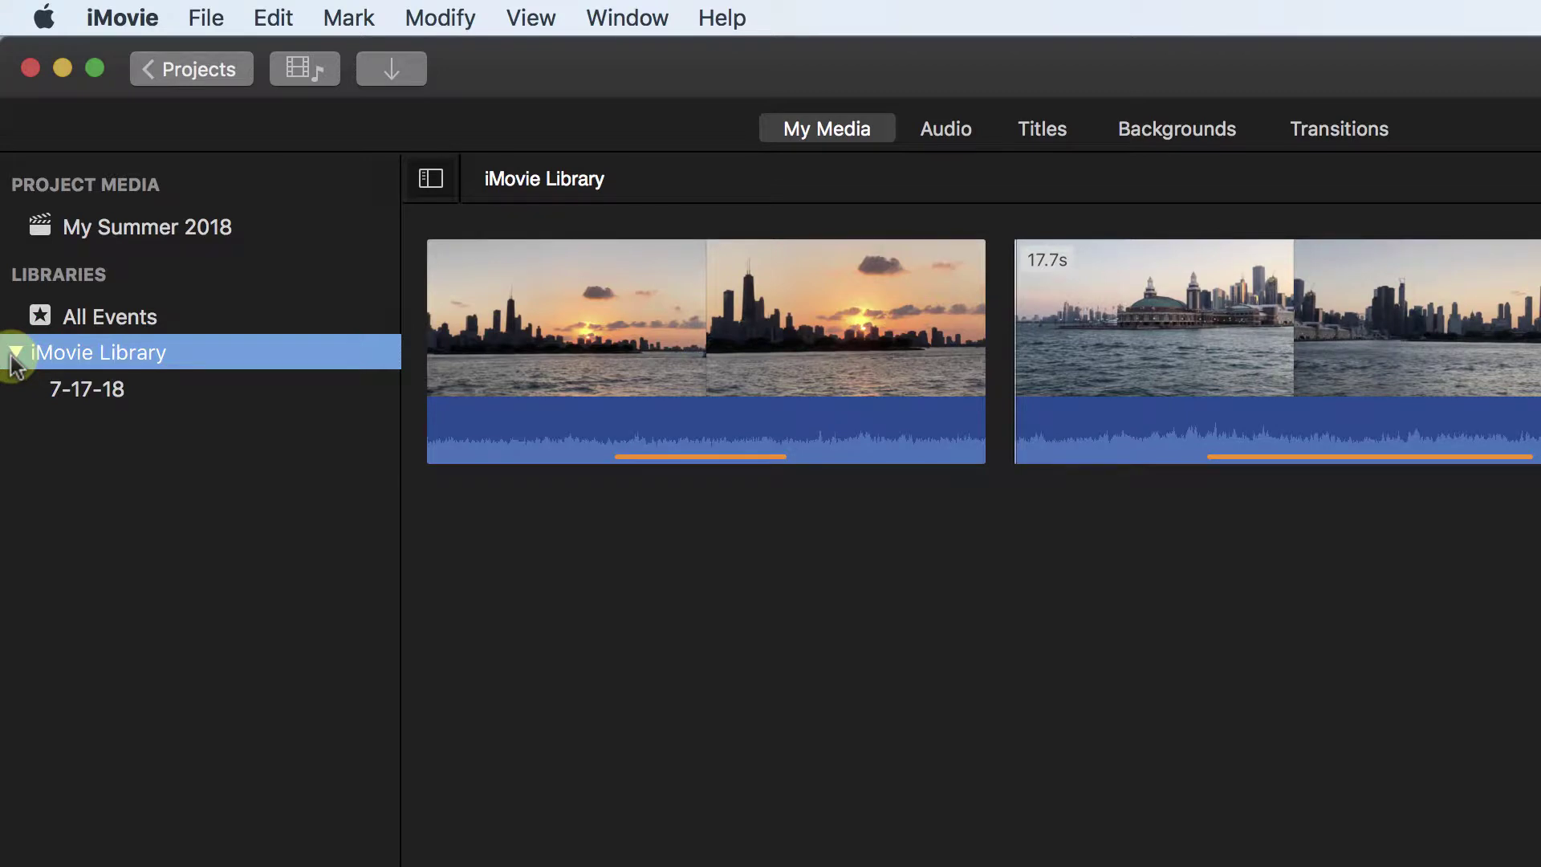
Step: Rename the 7-17-18 event in the iMovie Library as Chicago
left_click(94, 393)
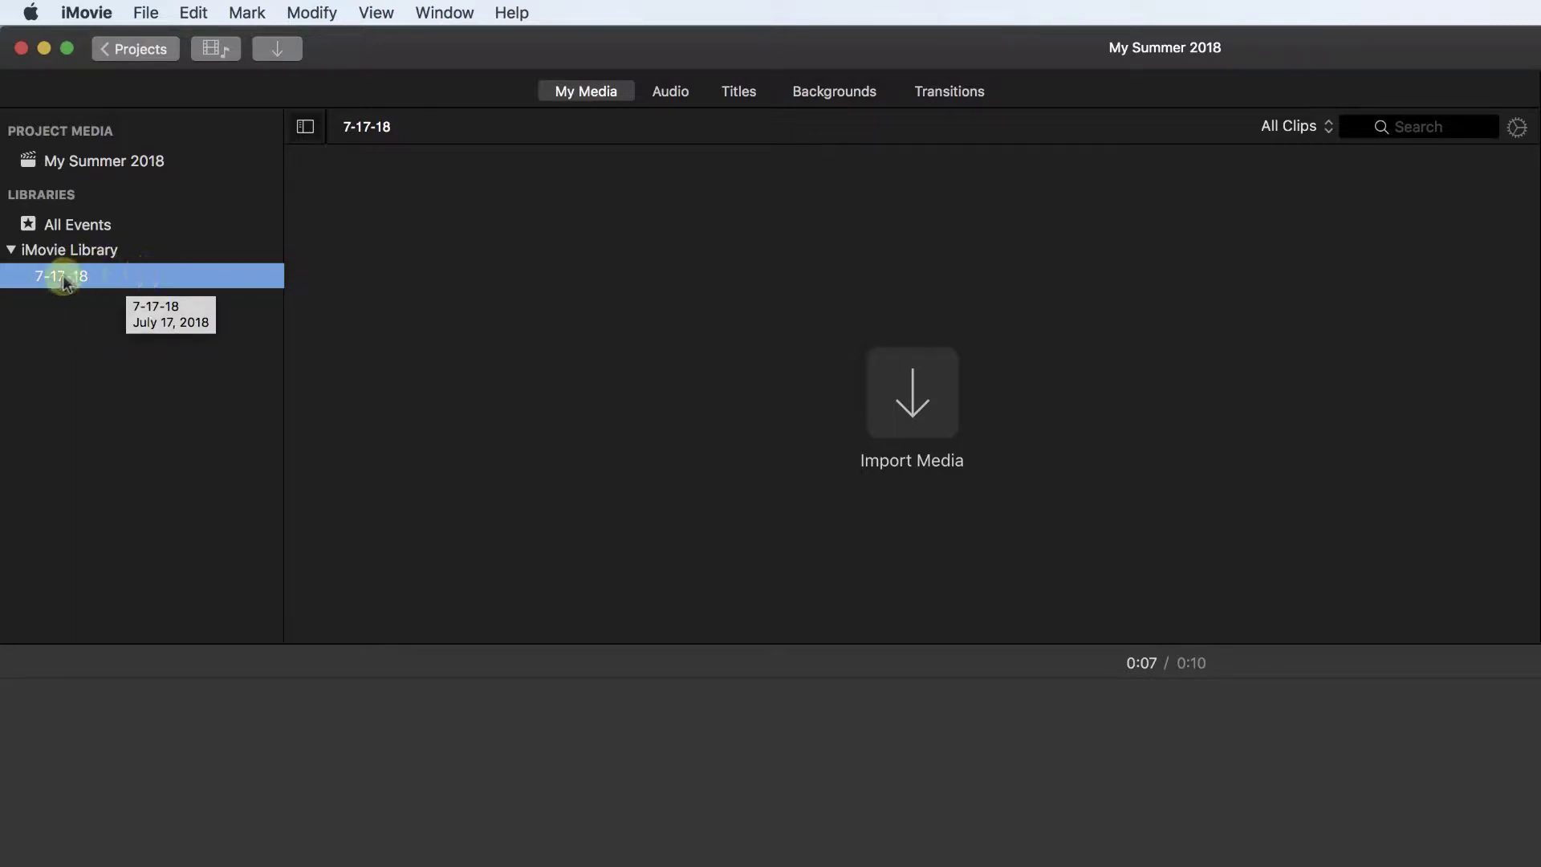
key("Return")
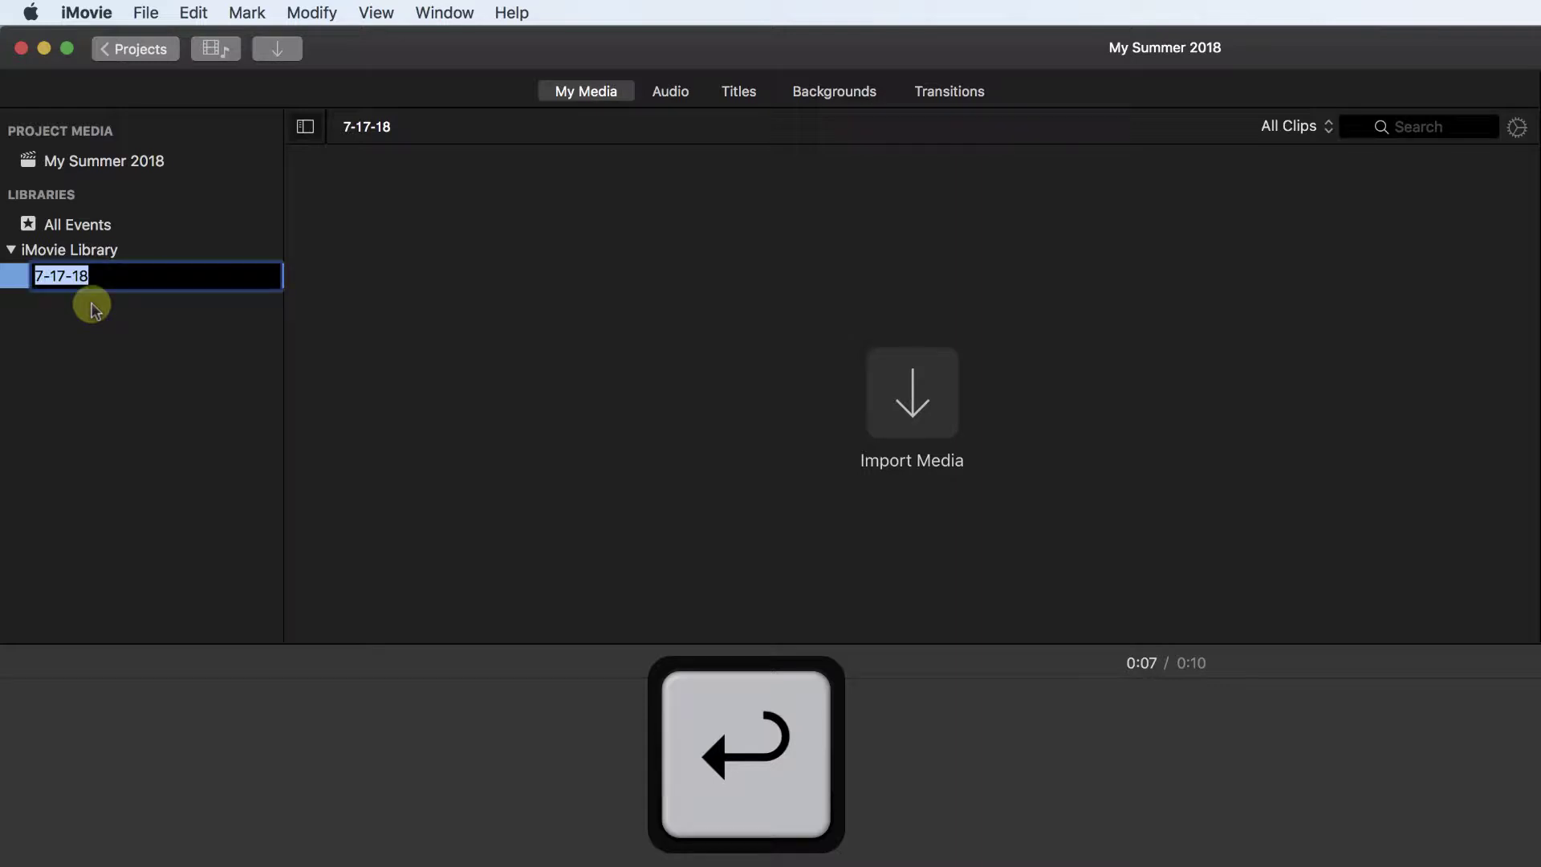
type("Chicago")
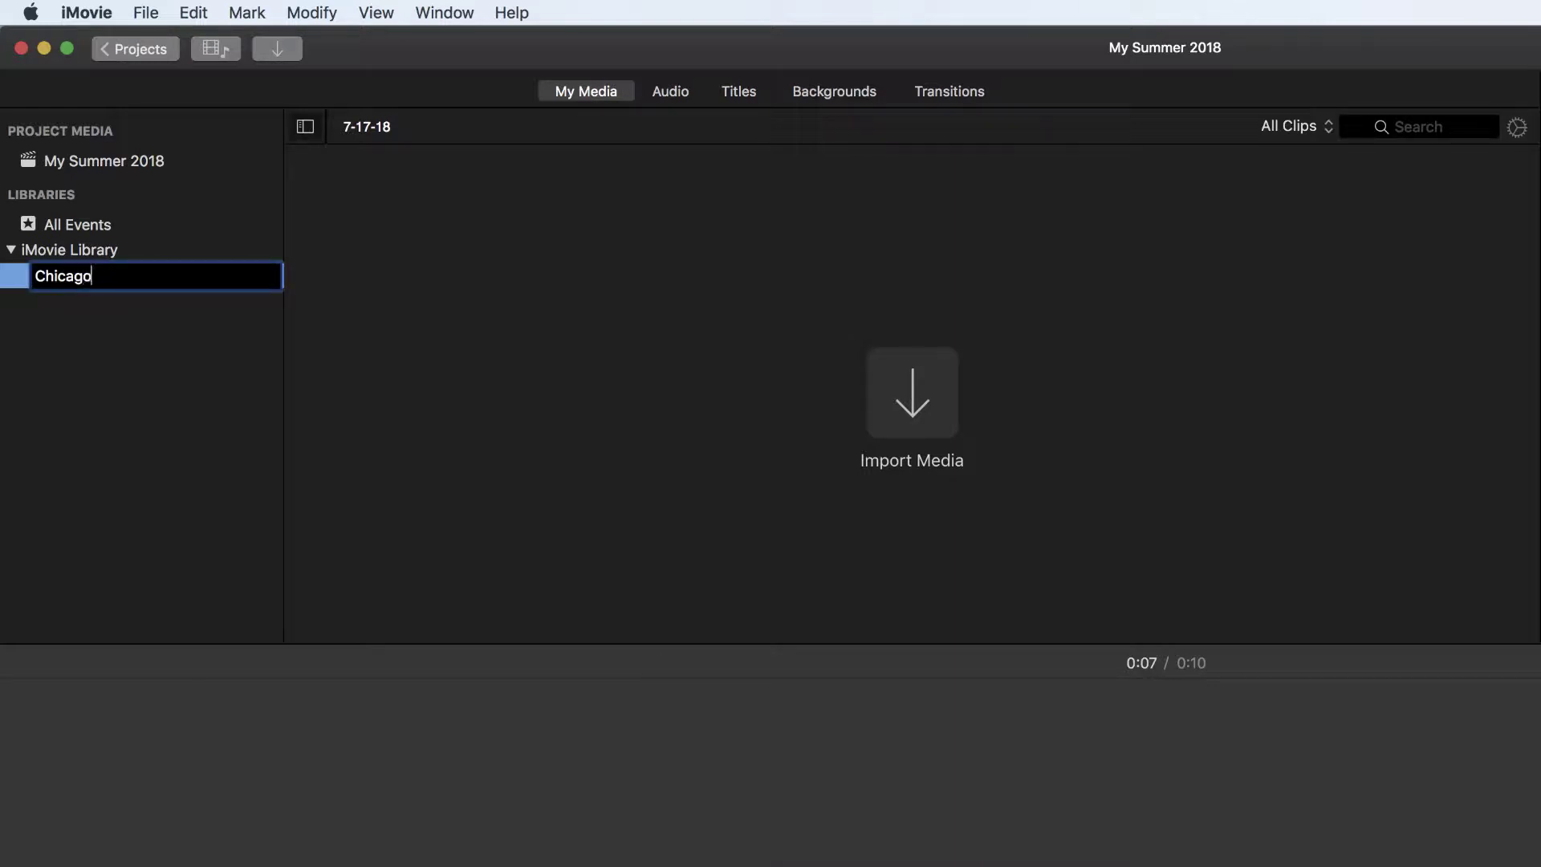
key("Return")
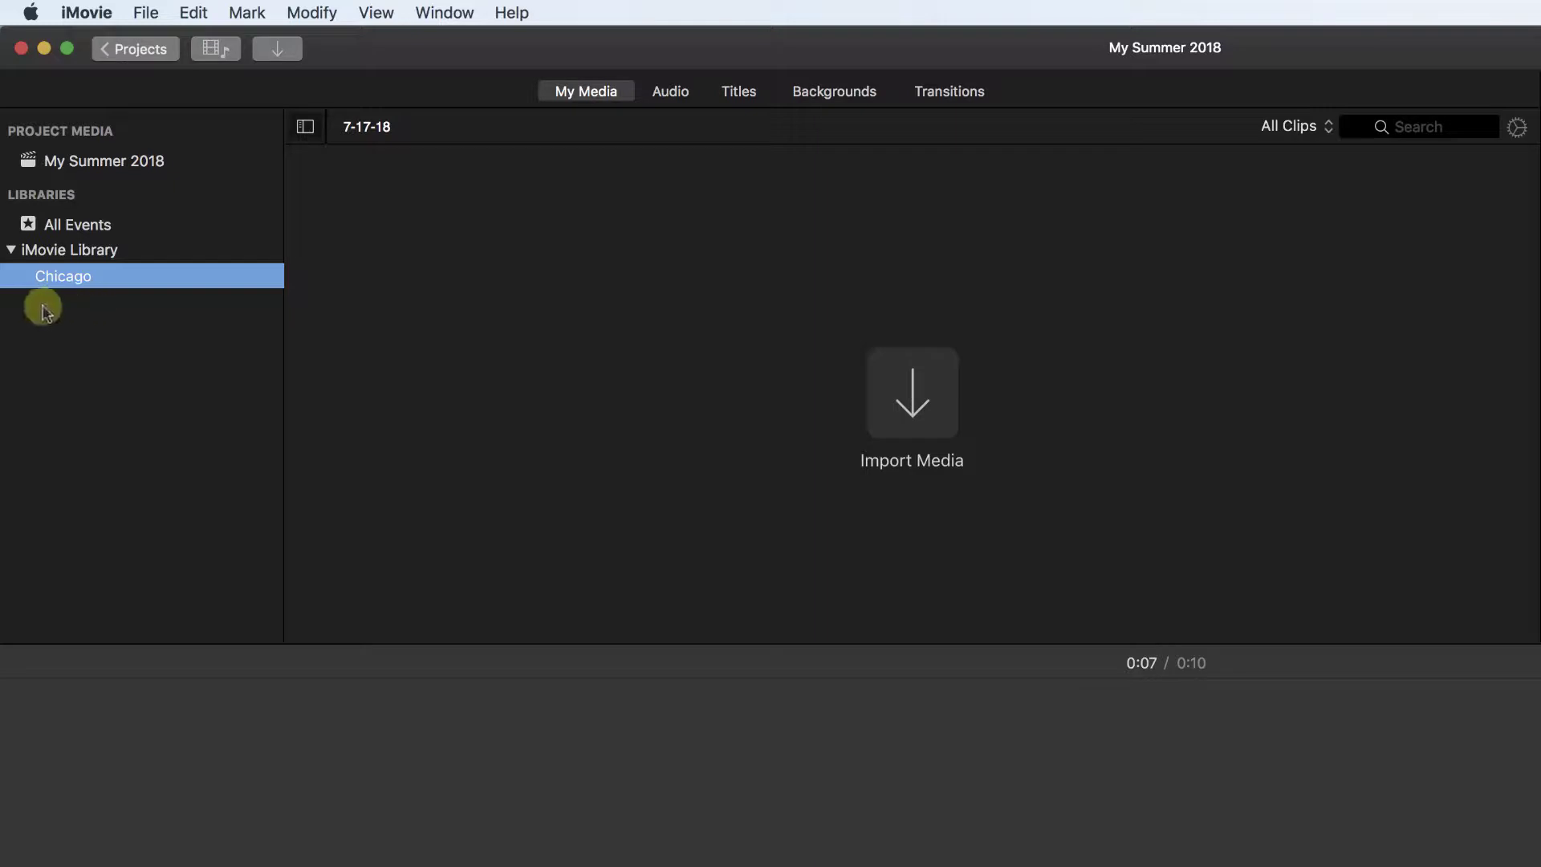
Step: Copy both skyline clips from the My Summer 2018 project media into the Chicago event and compare the two locations
left_click(97, 163)
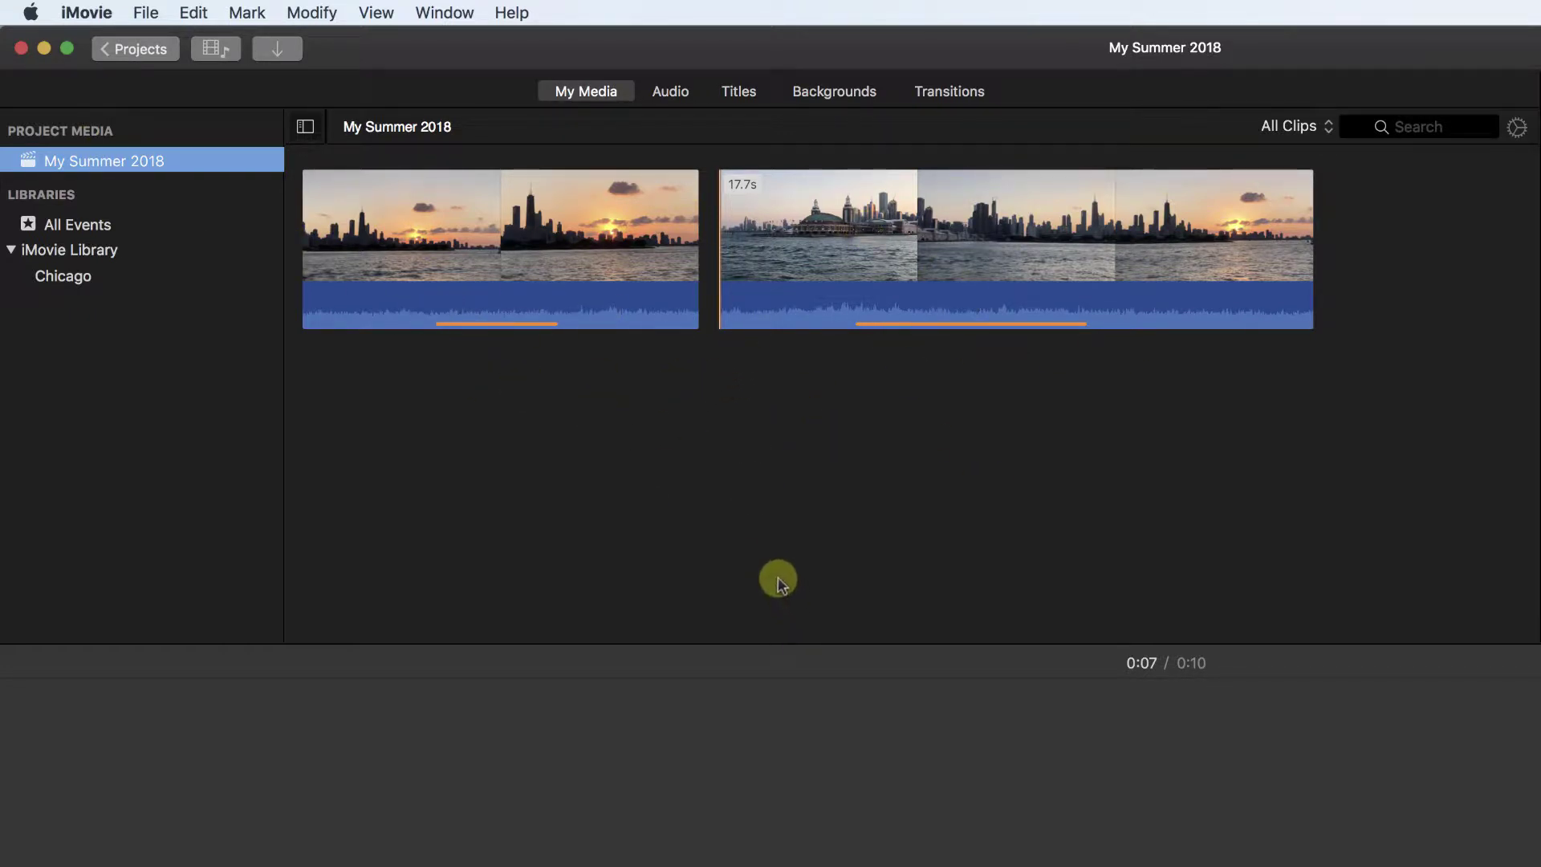
left_click(324, 454)
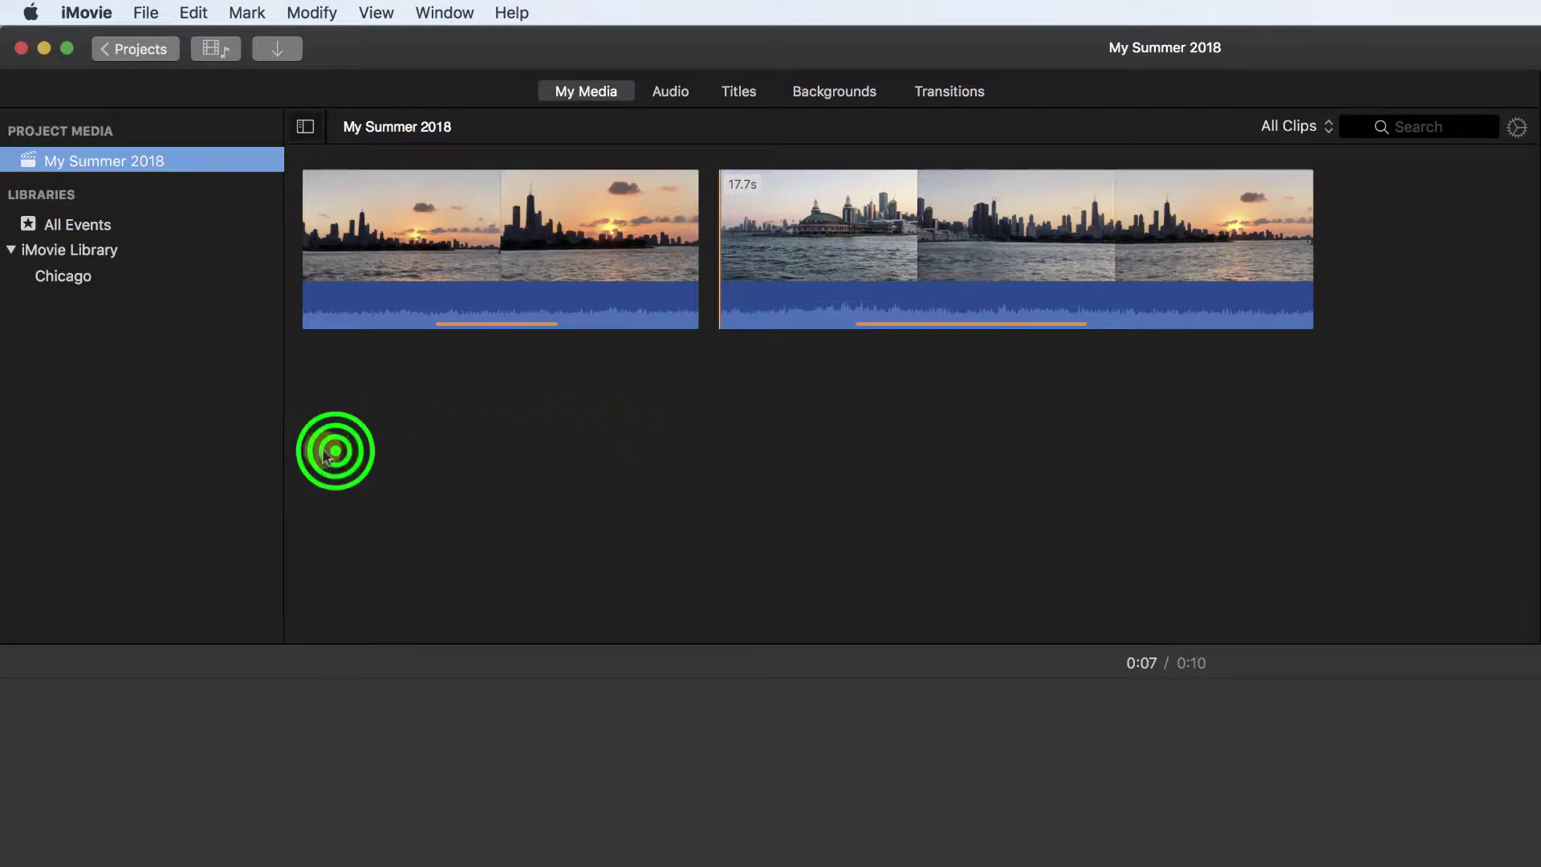
left_click_drag(334, 451, 1056, 259)
left_click(358, 207)
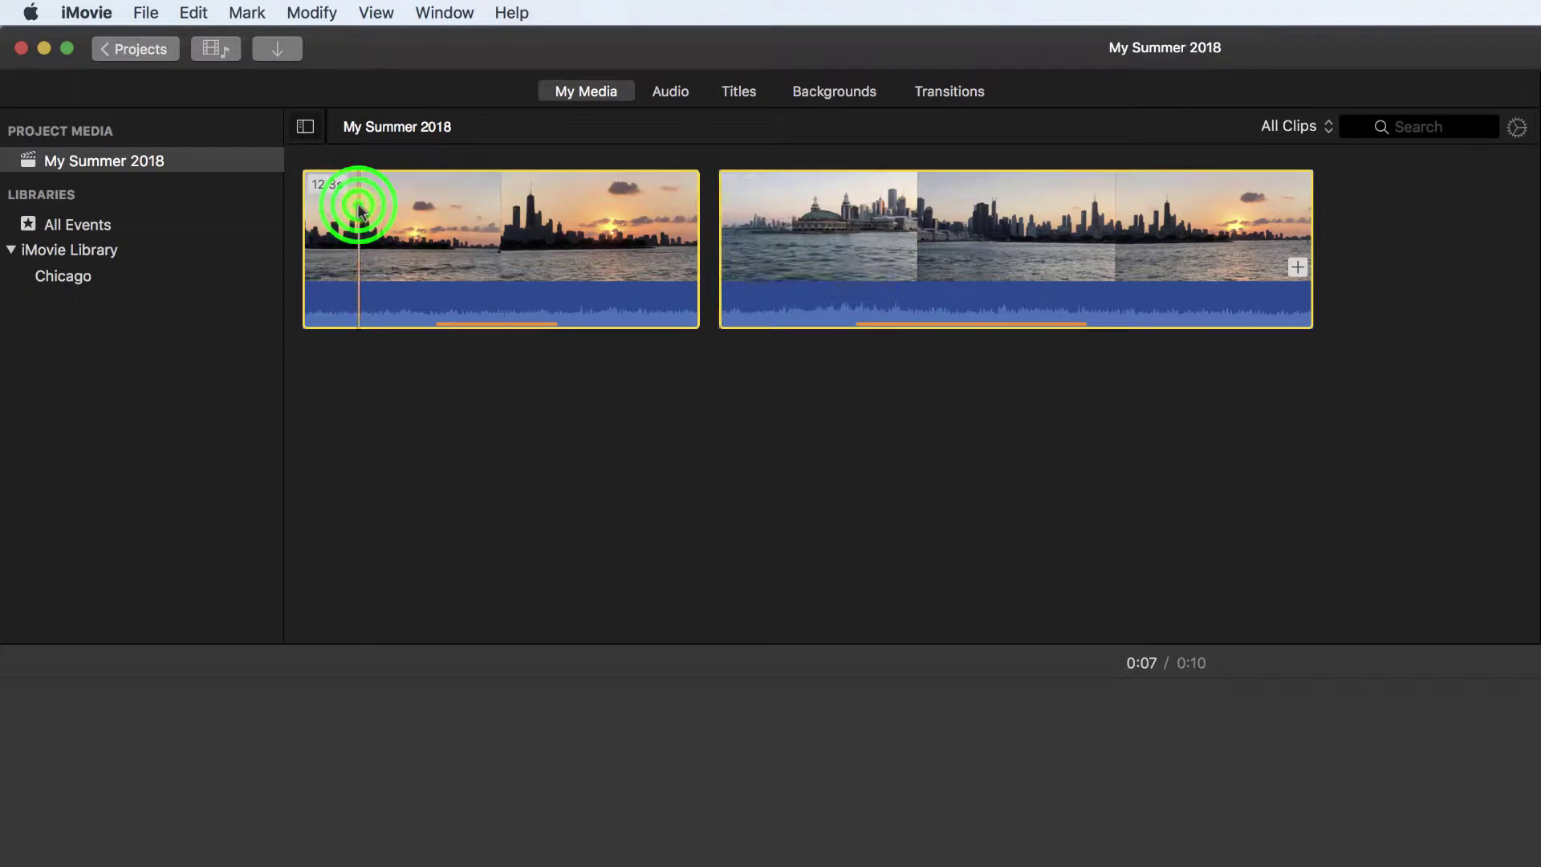
left_click_drag(358, 207, 83, 284)
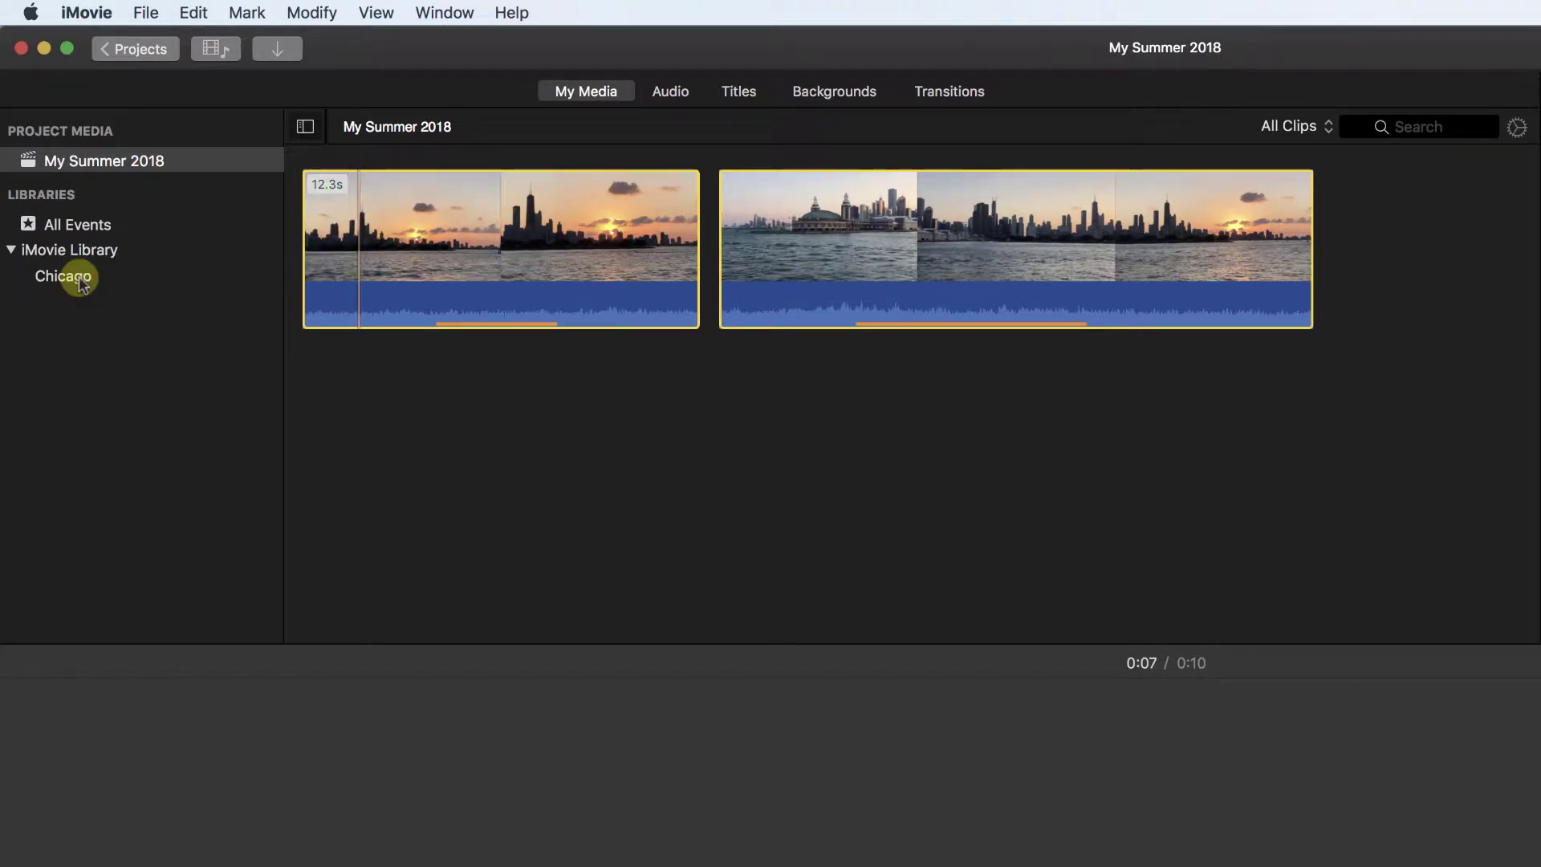
left_click(83, 285)
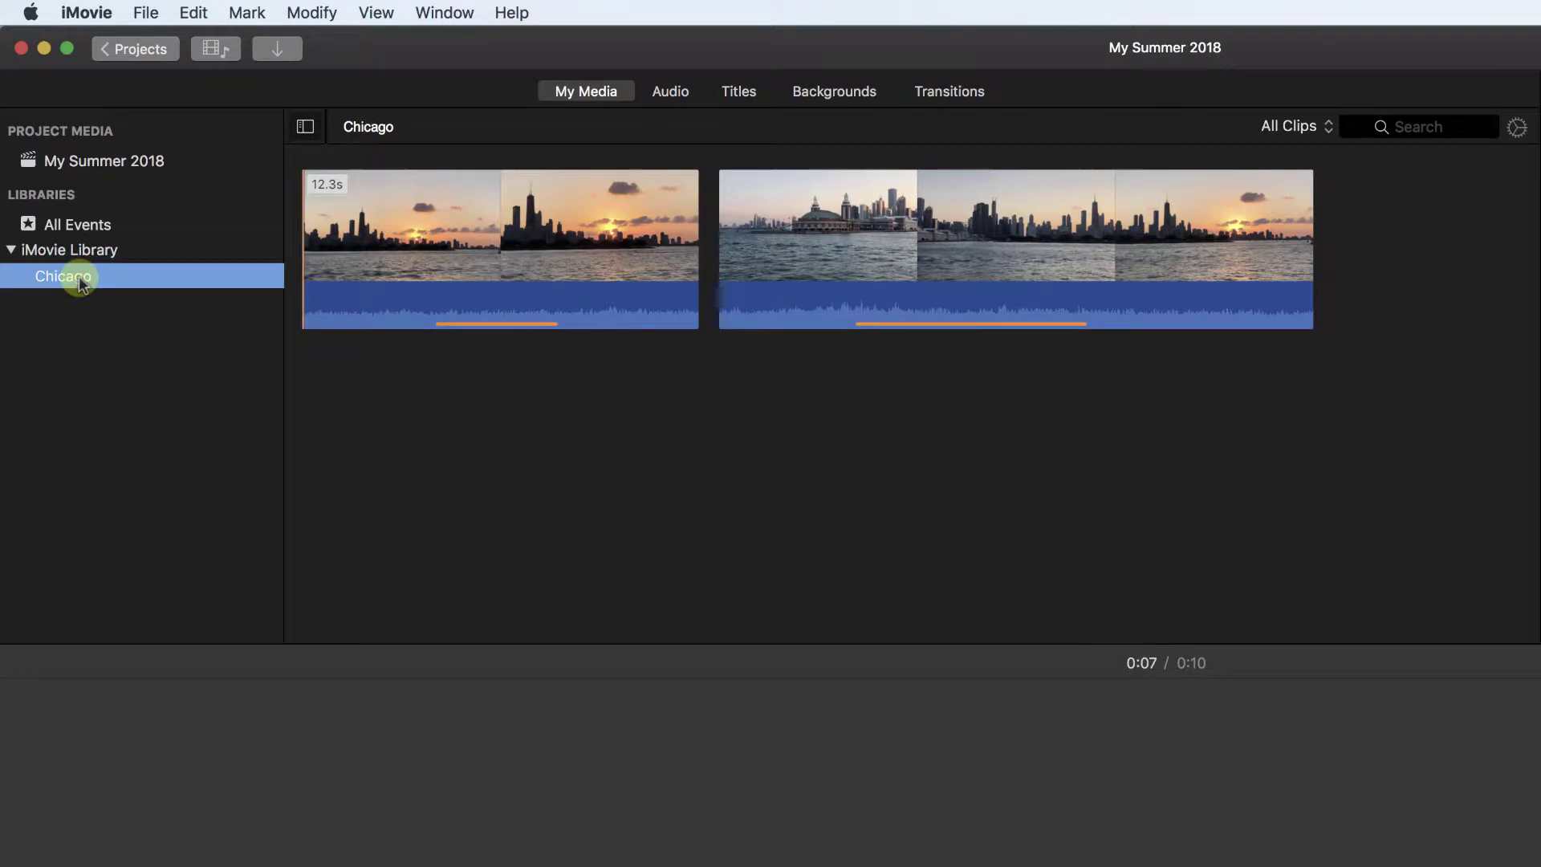
left_click(58, 277)
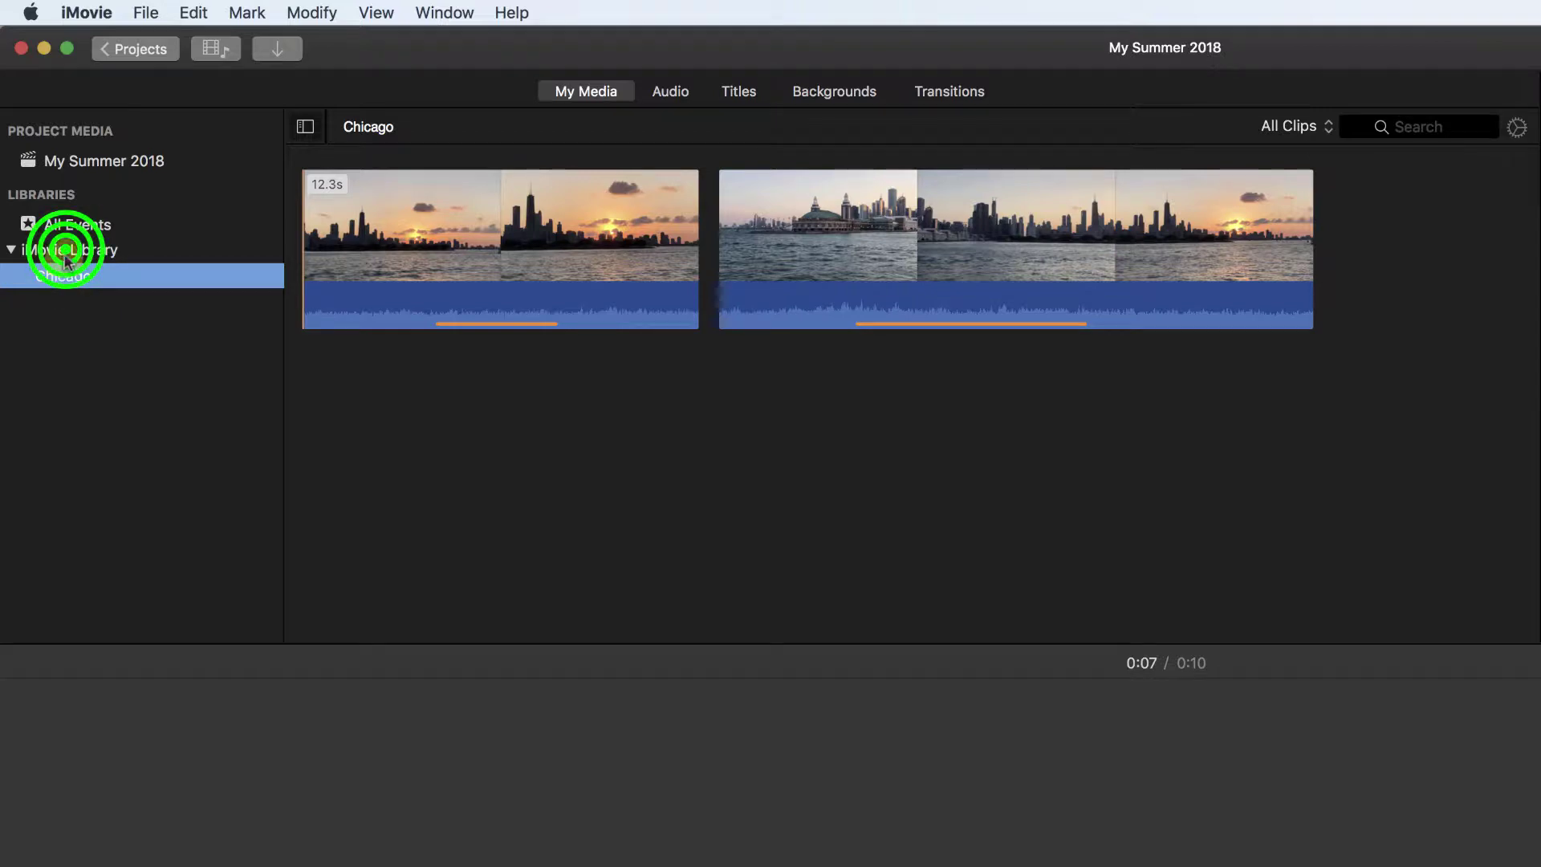
left_click(122, 161)
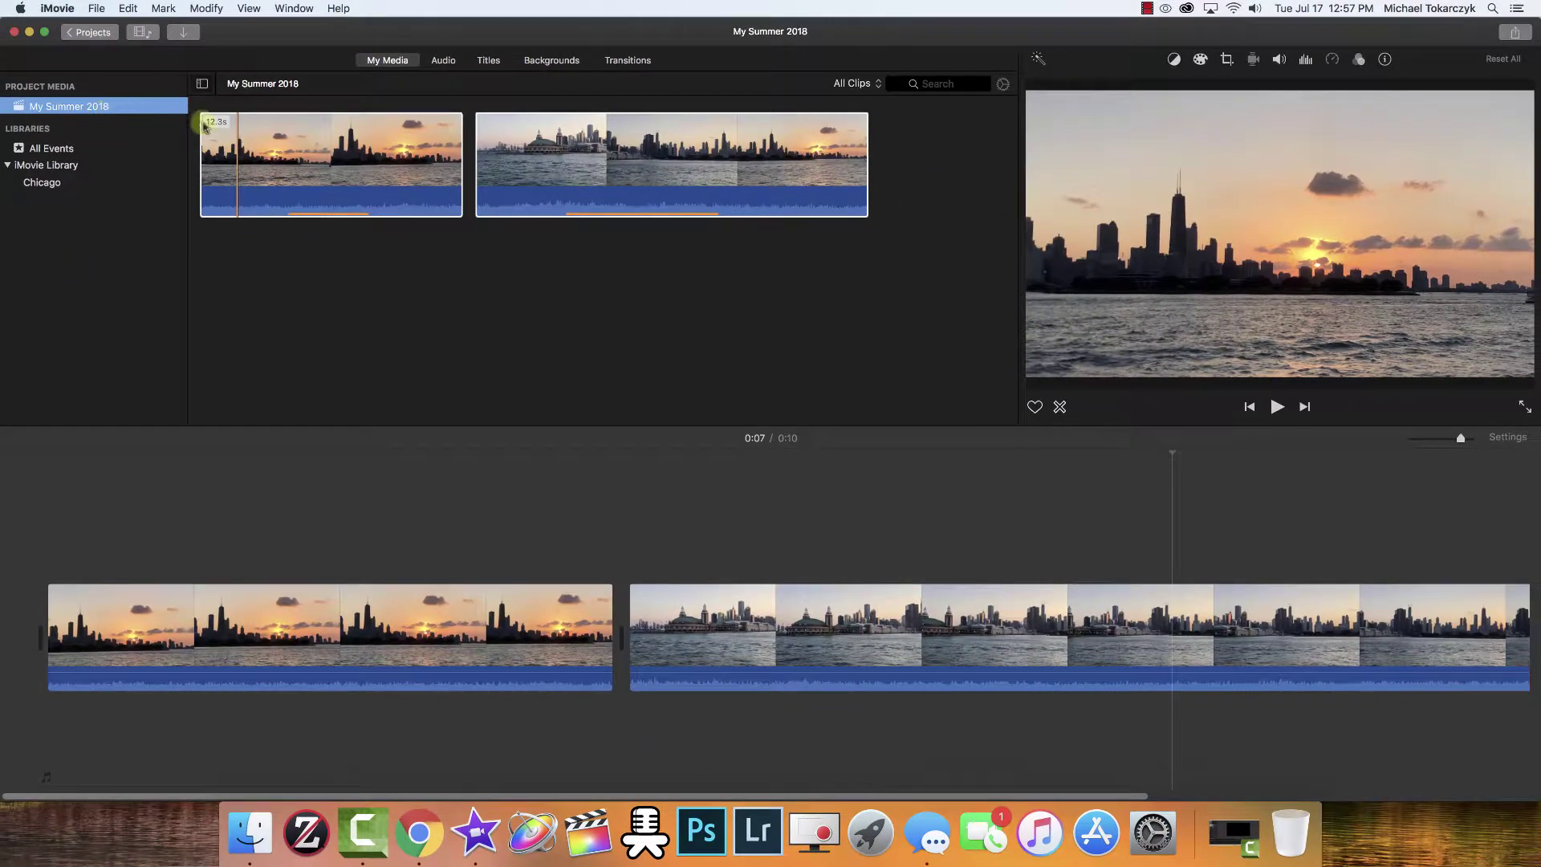
left_click_drag(204, 126, 41, 180)
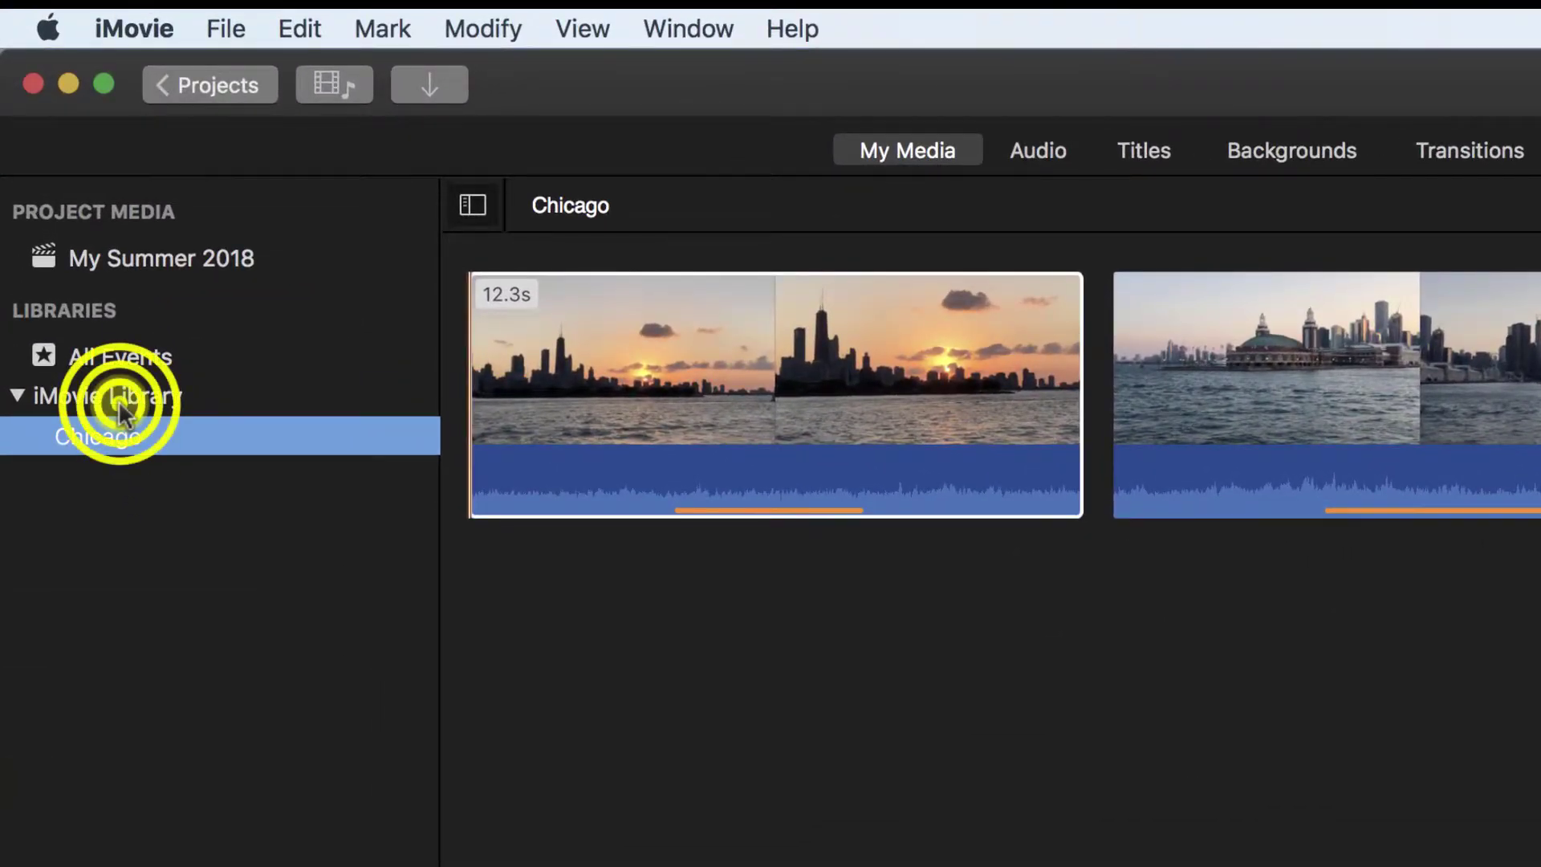
Step: Add a new event named Fireworks to the iMovie Library
right_click(118, 399)
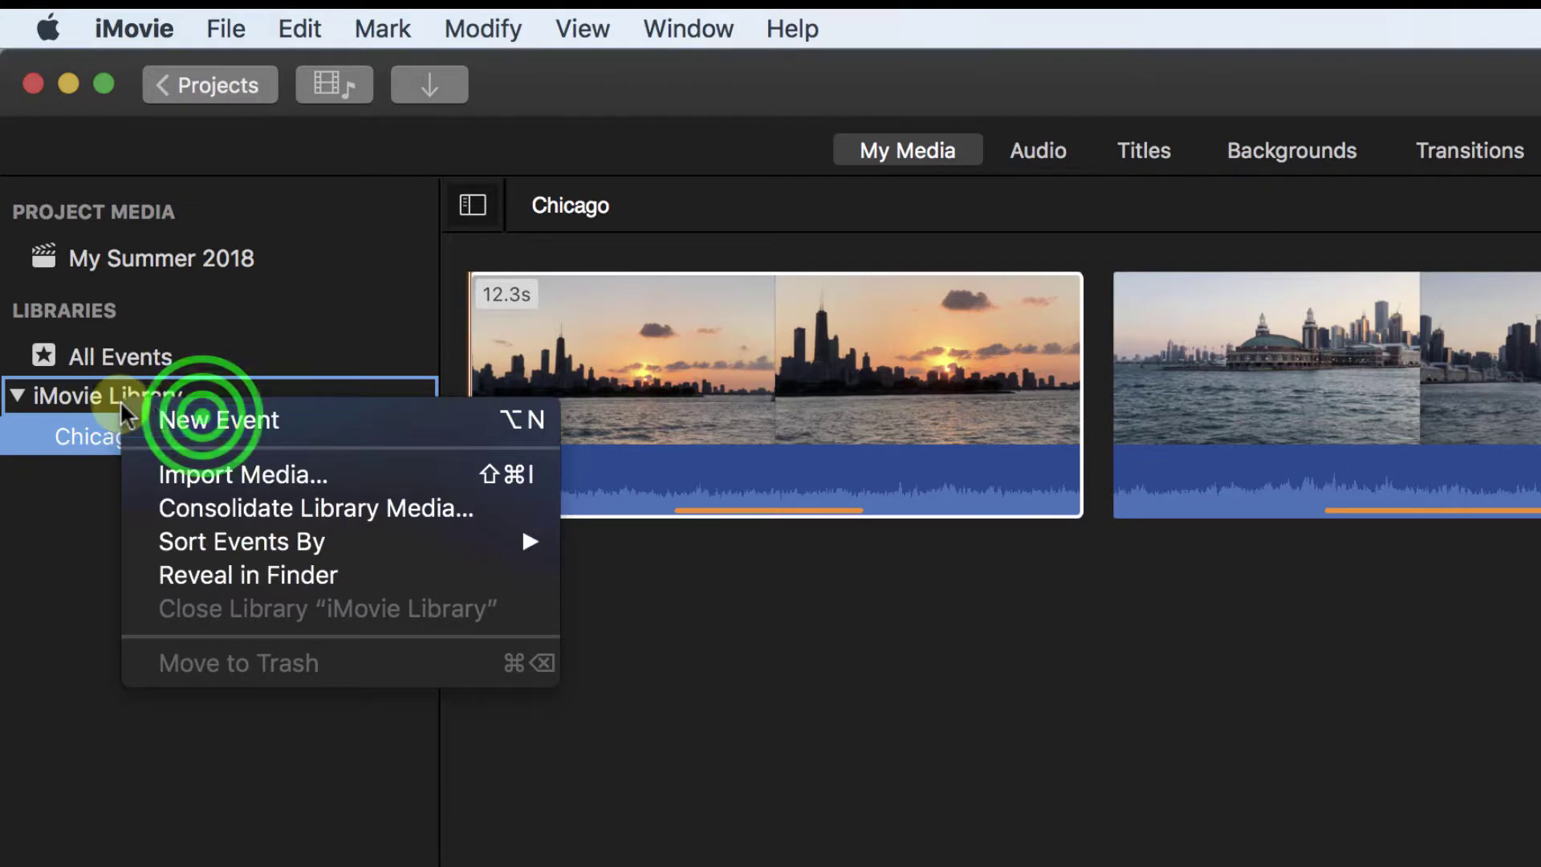
left_click(202, 417)
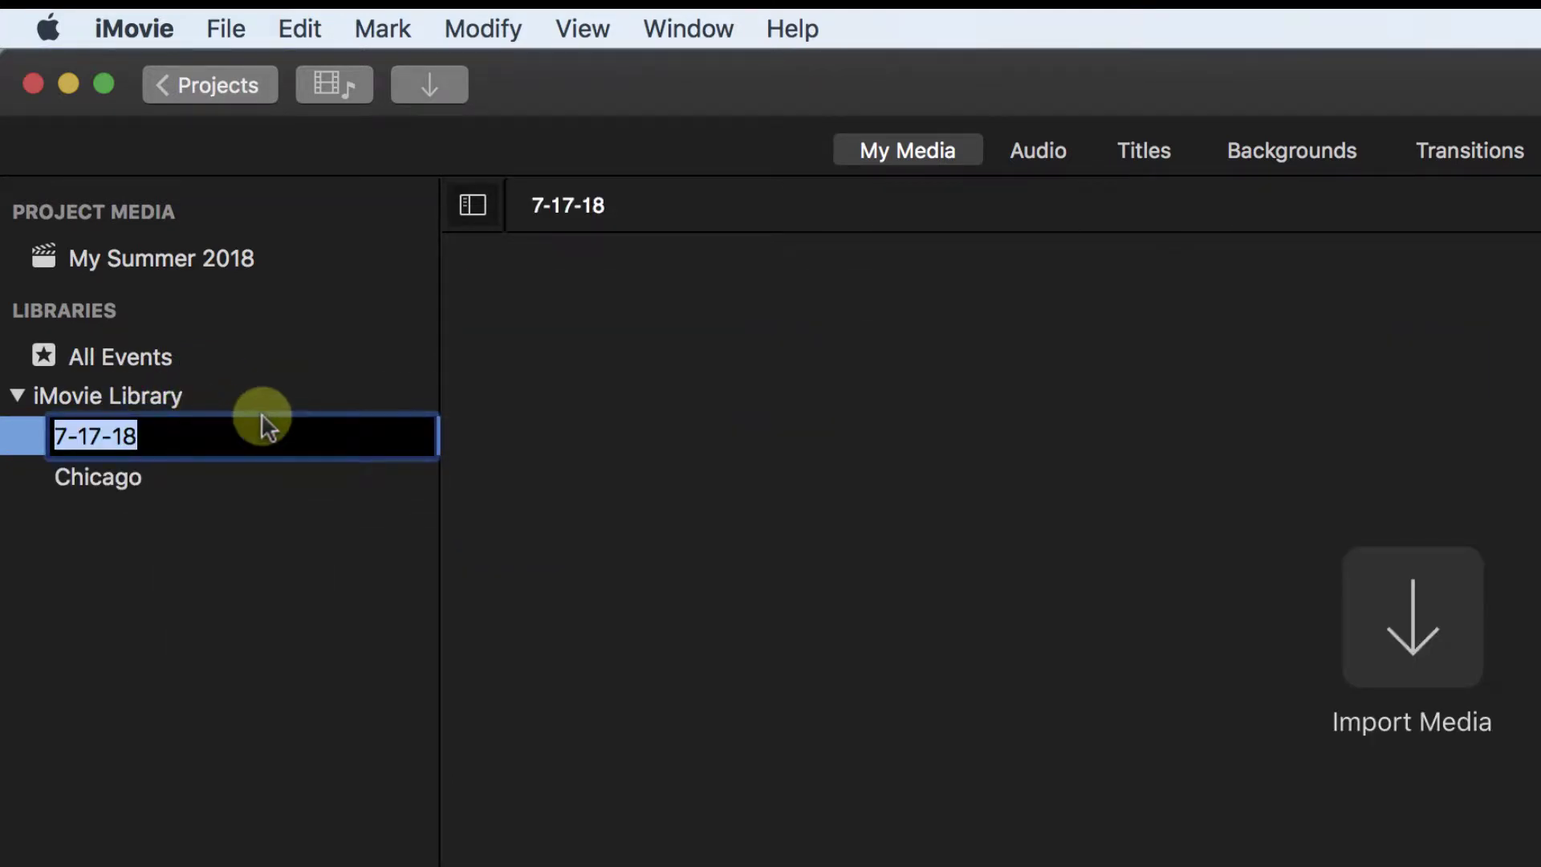
type("Fireworks")
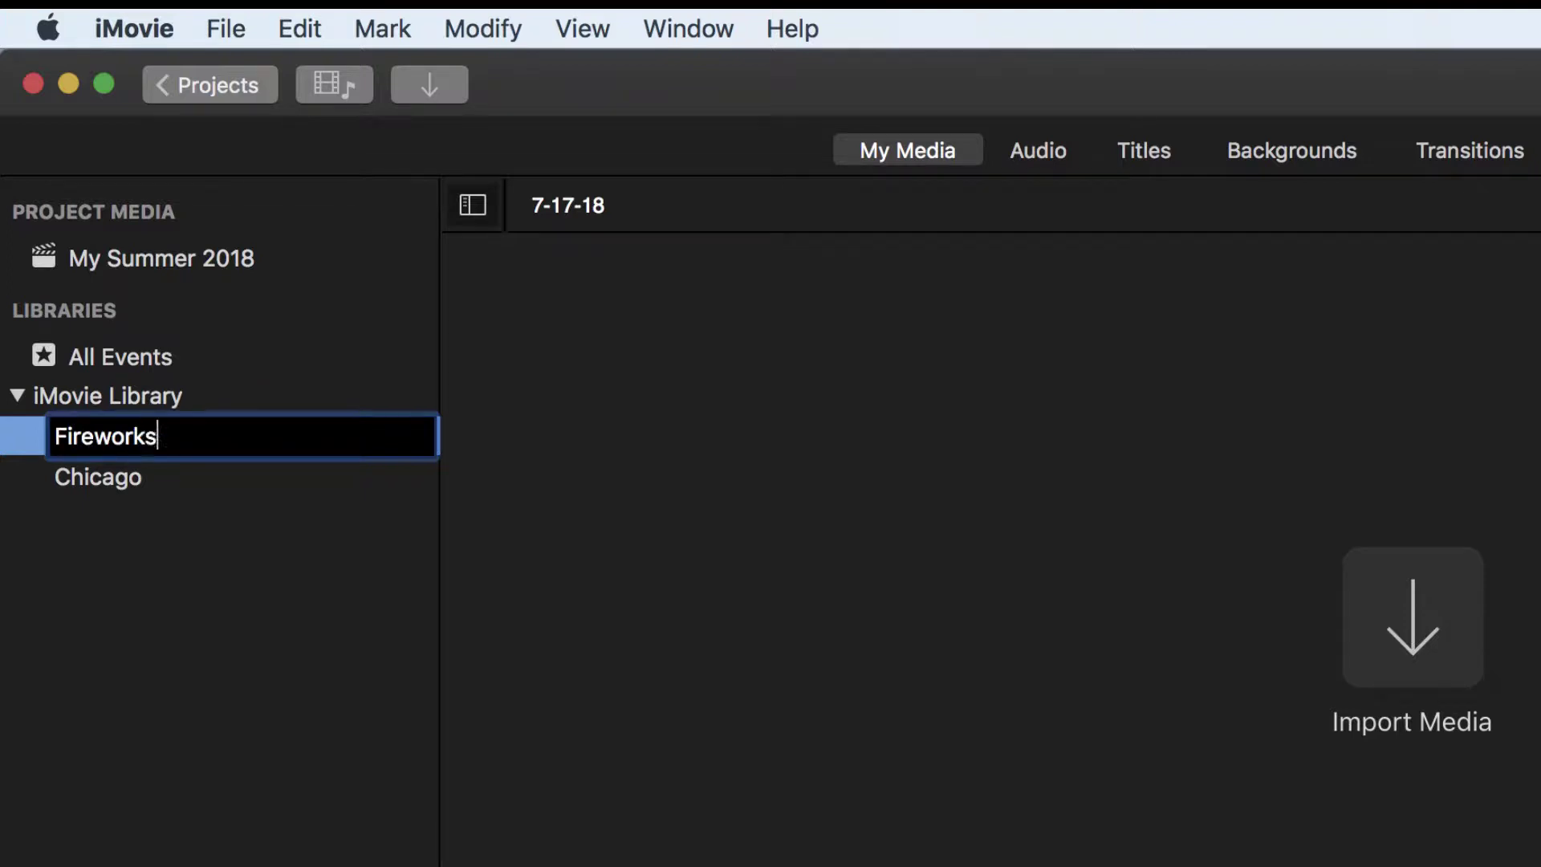
key("Return")
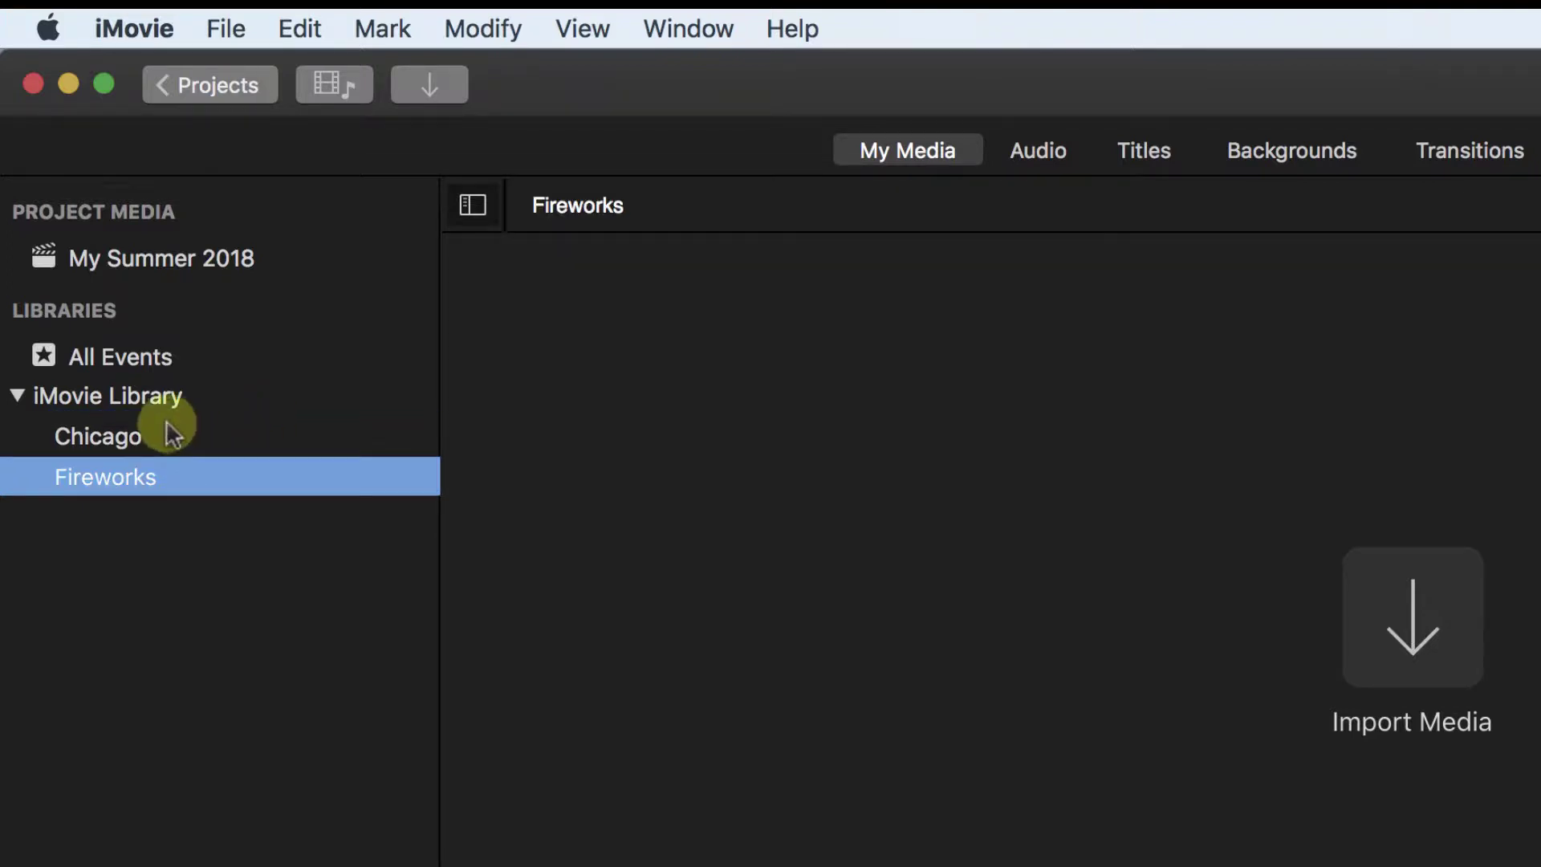
Step: Add a new event named Bike to the iMovie Library
right_click(122, 393)
left_click(221, 409)
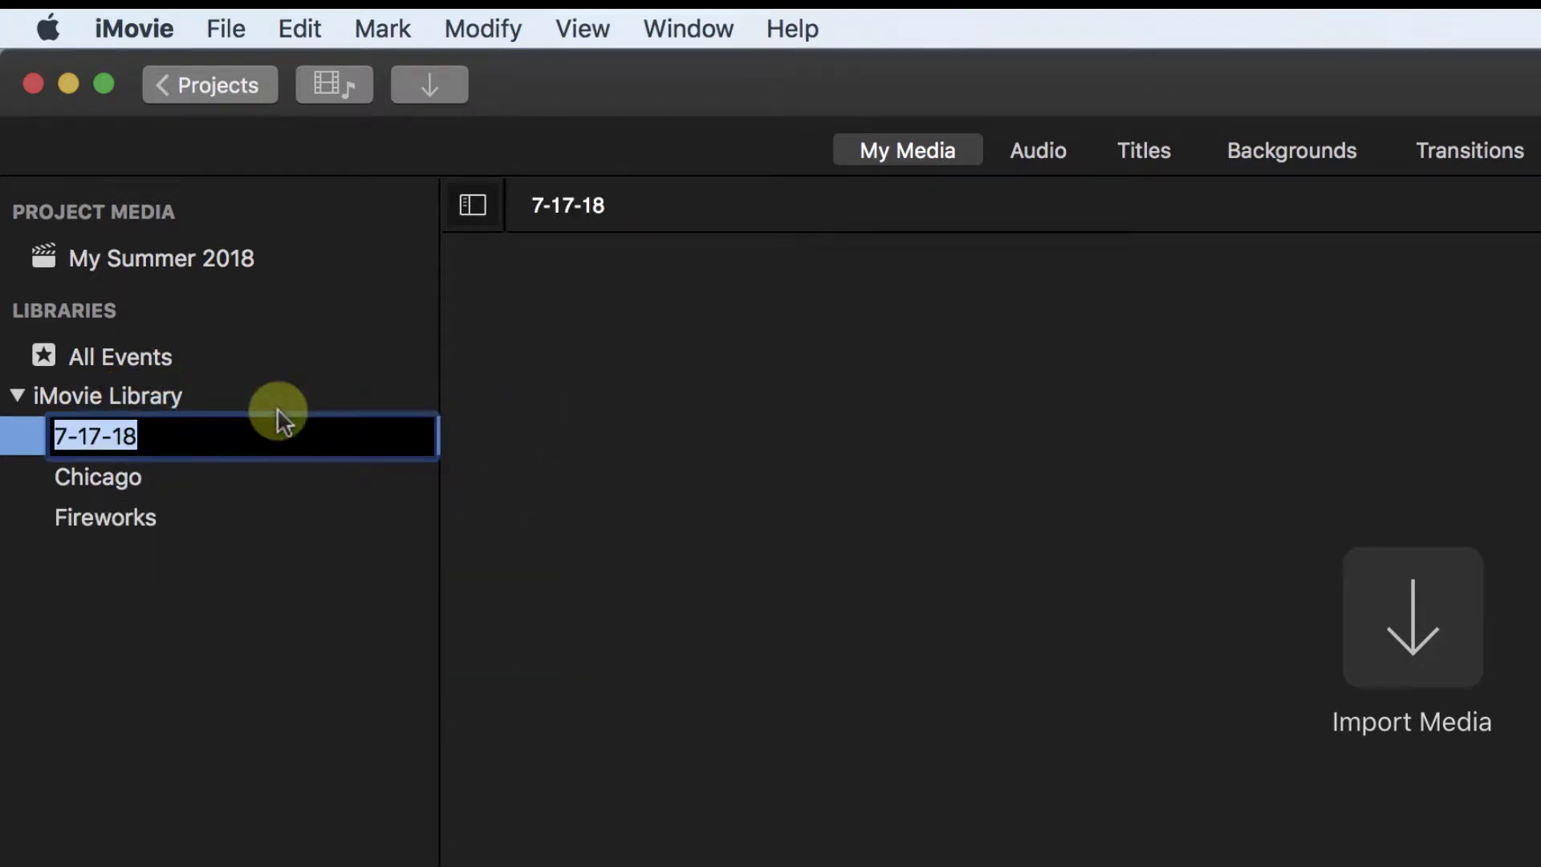
type("Bike")
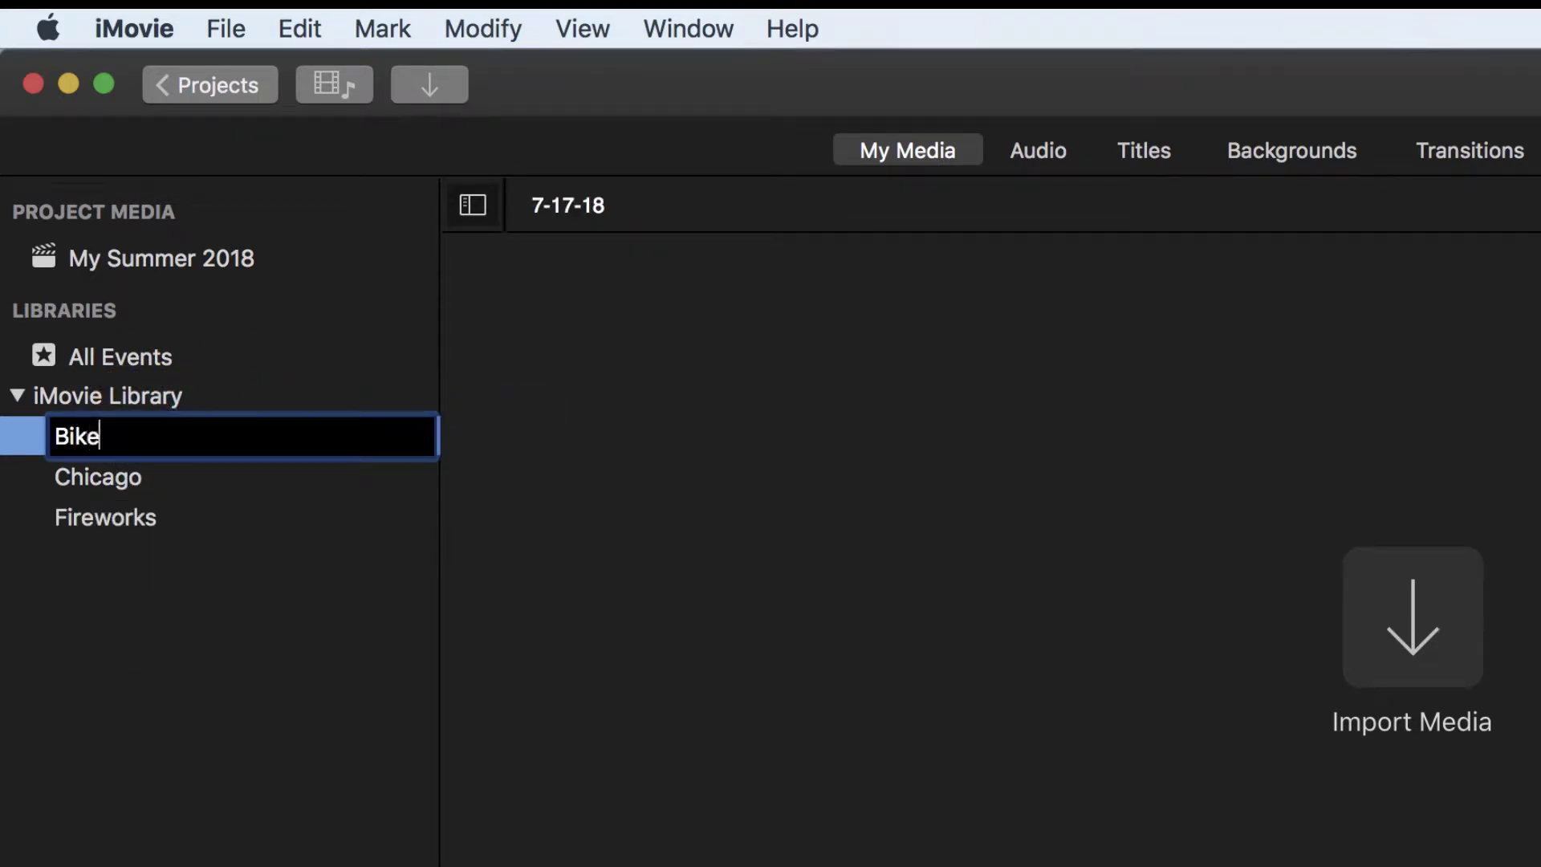
key("Return")
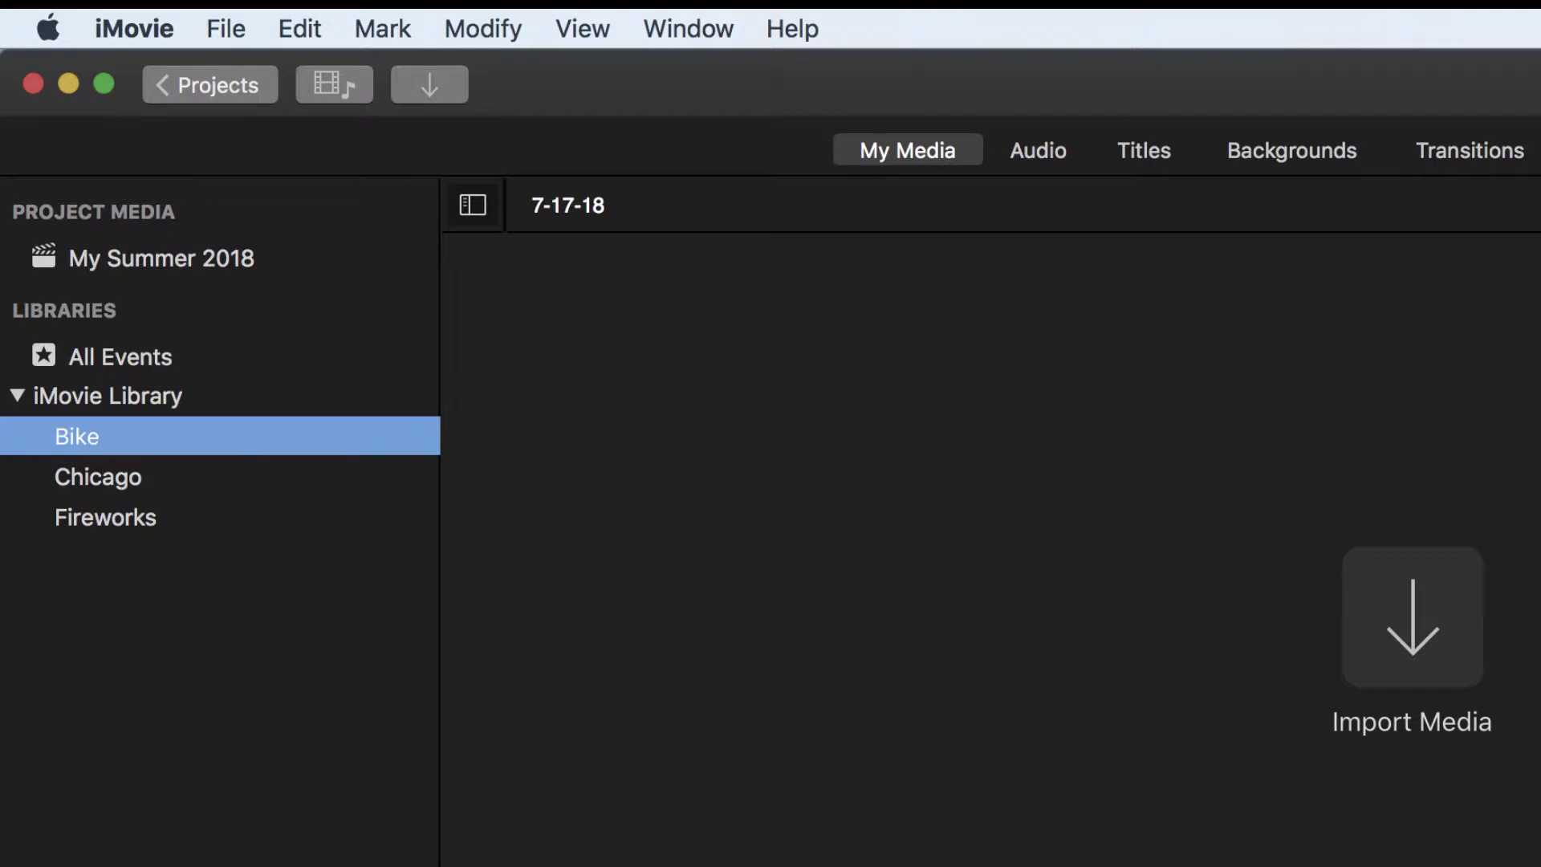
Step: Add a new event named Roller Coaster to the iMovie Library
right_click(157, 397)
left_click(230, 417)
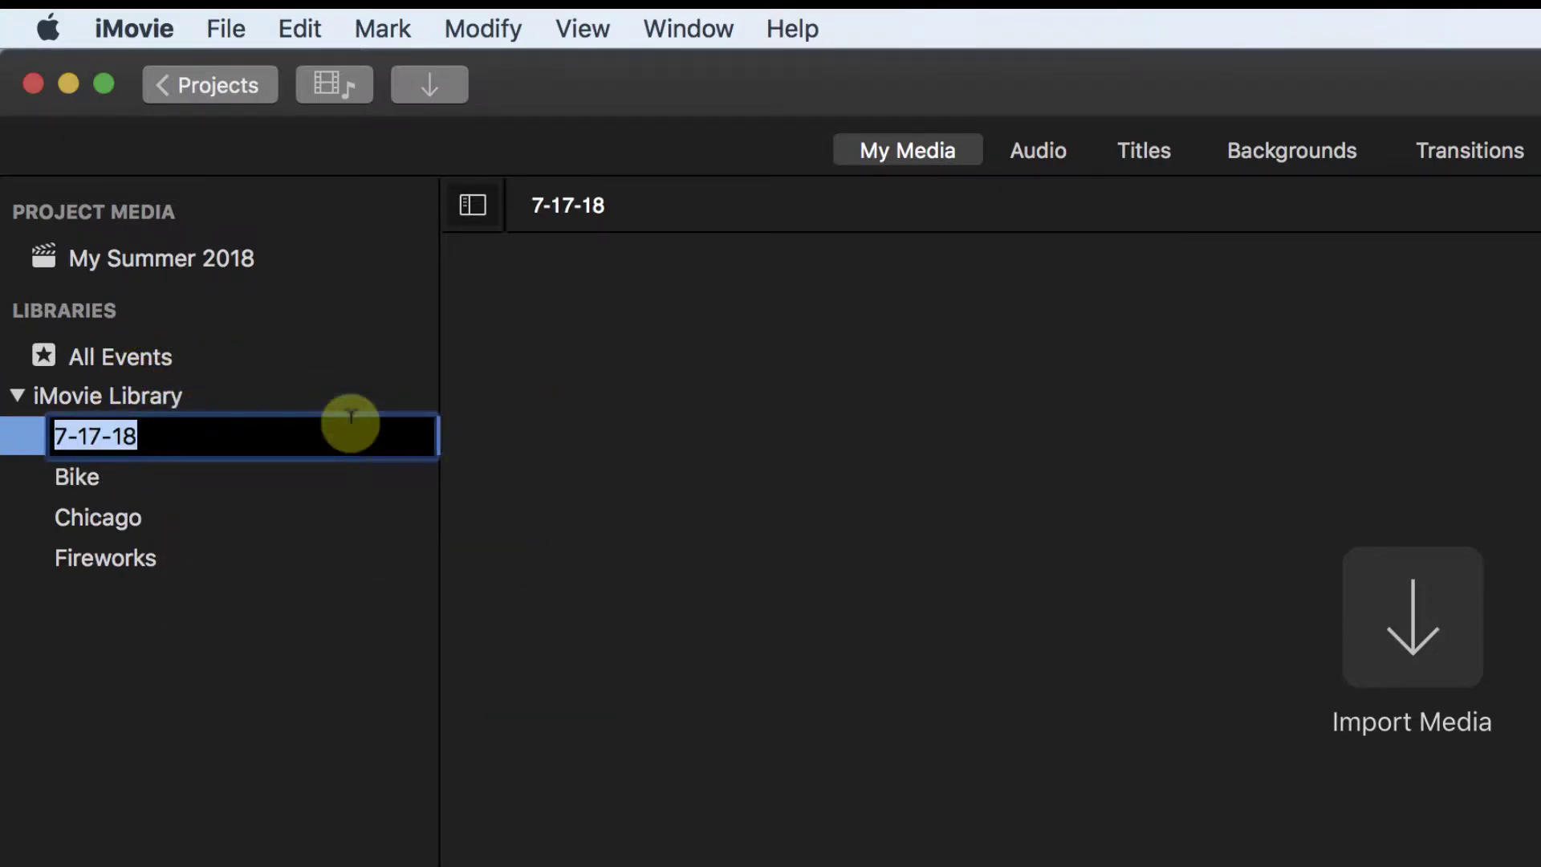
type("R")
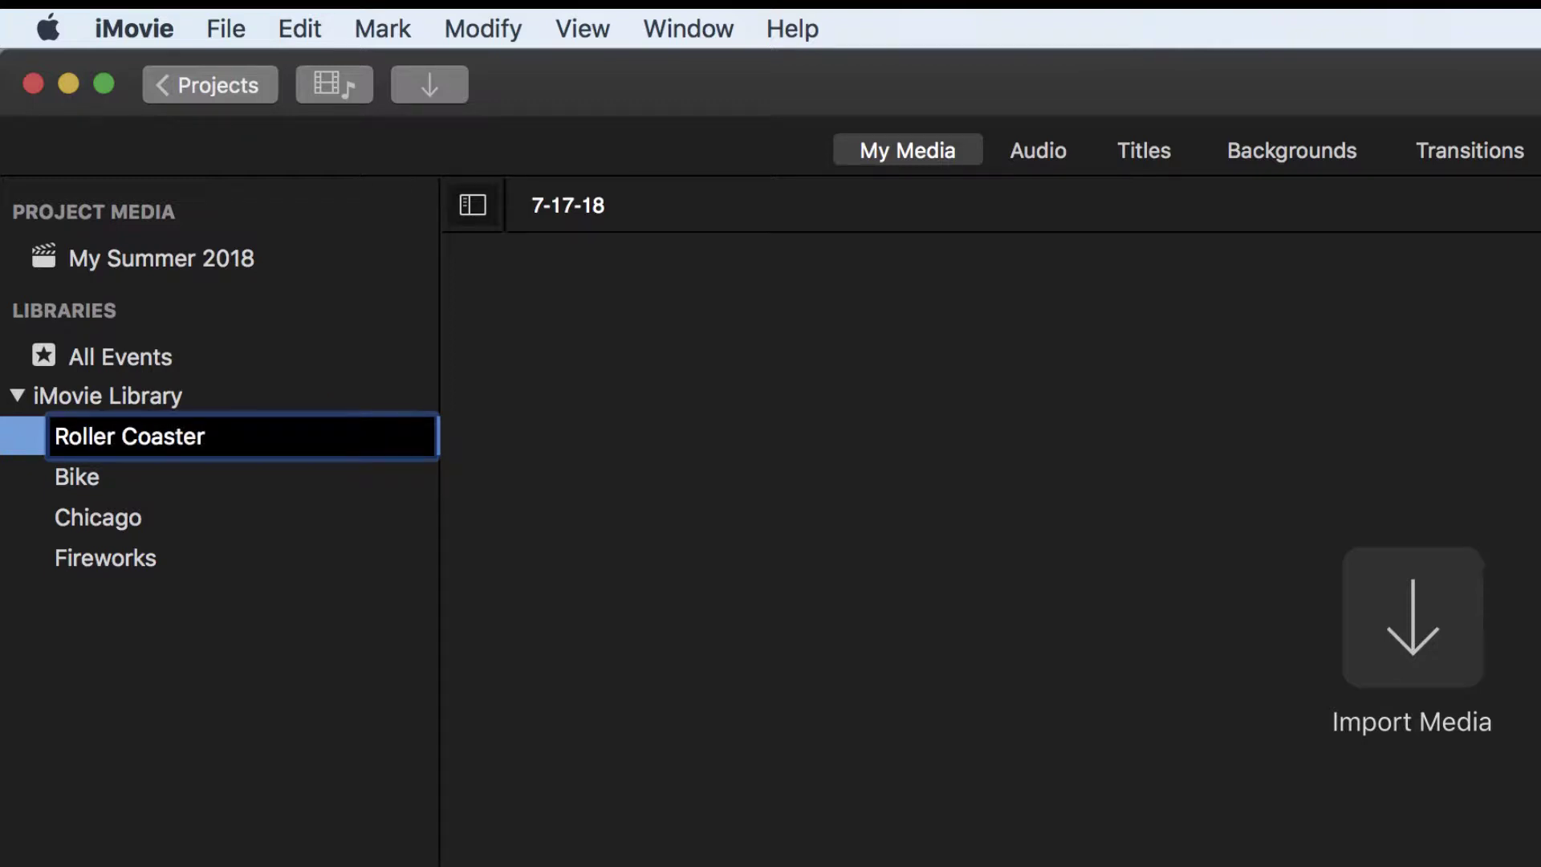
type("oller Coaster")
left_click(148, 395)
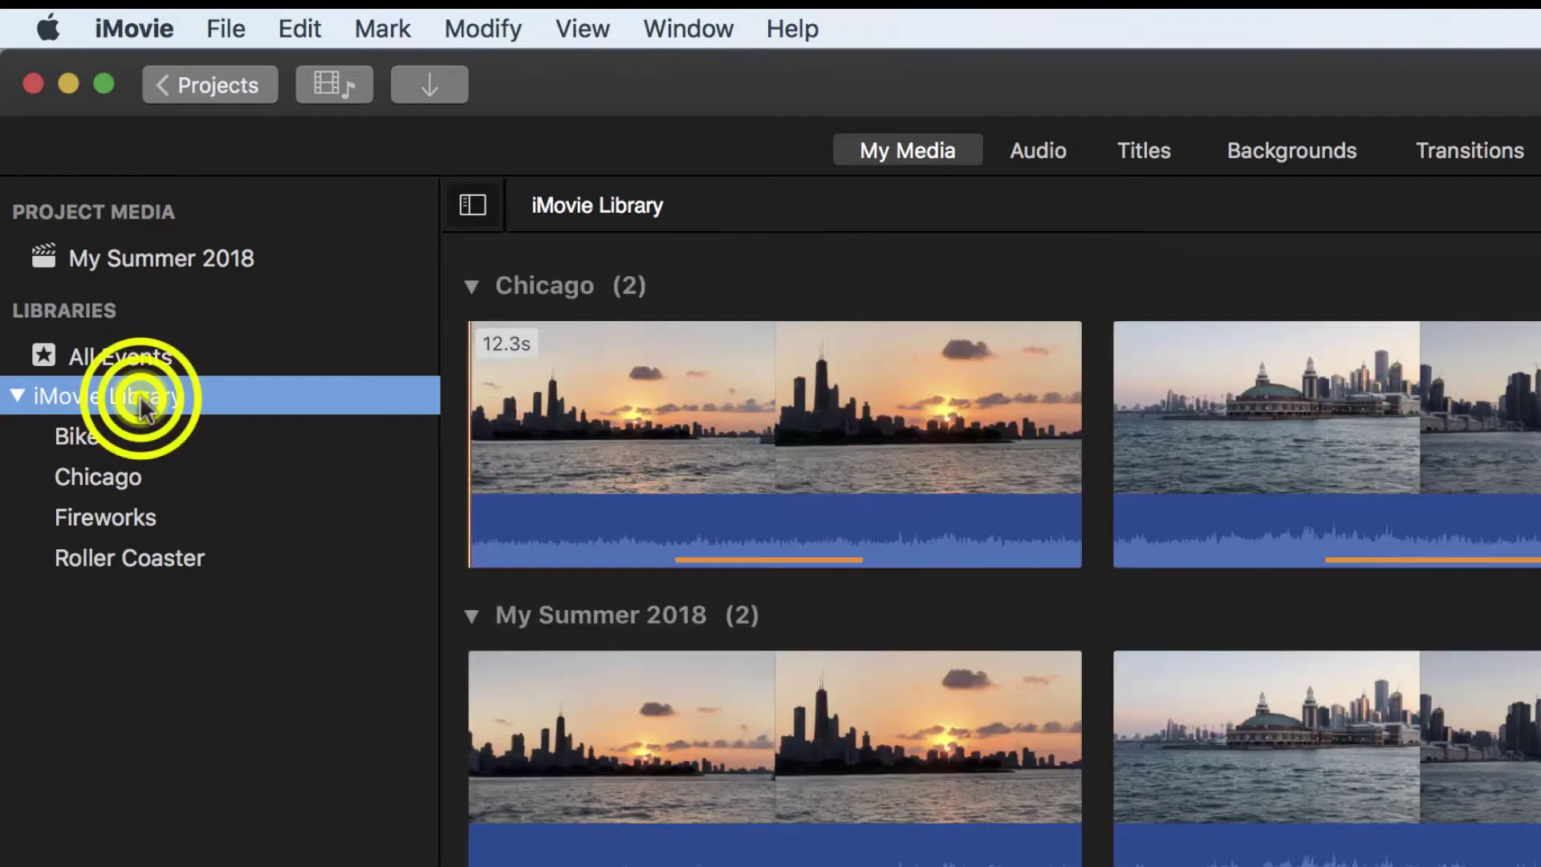
Step: Add a new event named Music to the iMovie Library
right_click(189, 391)
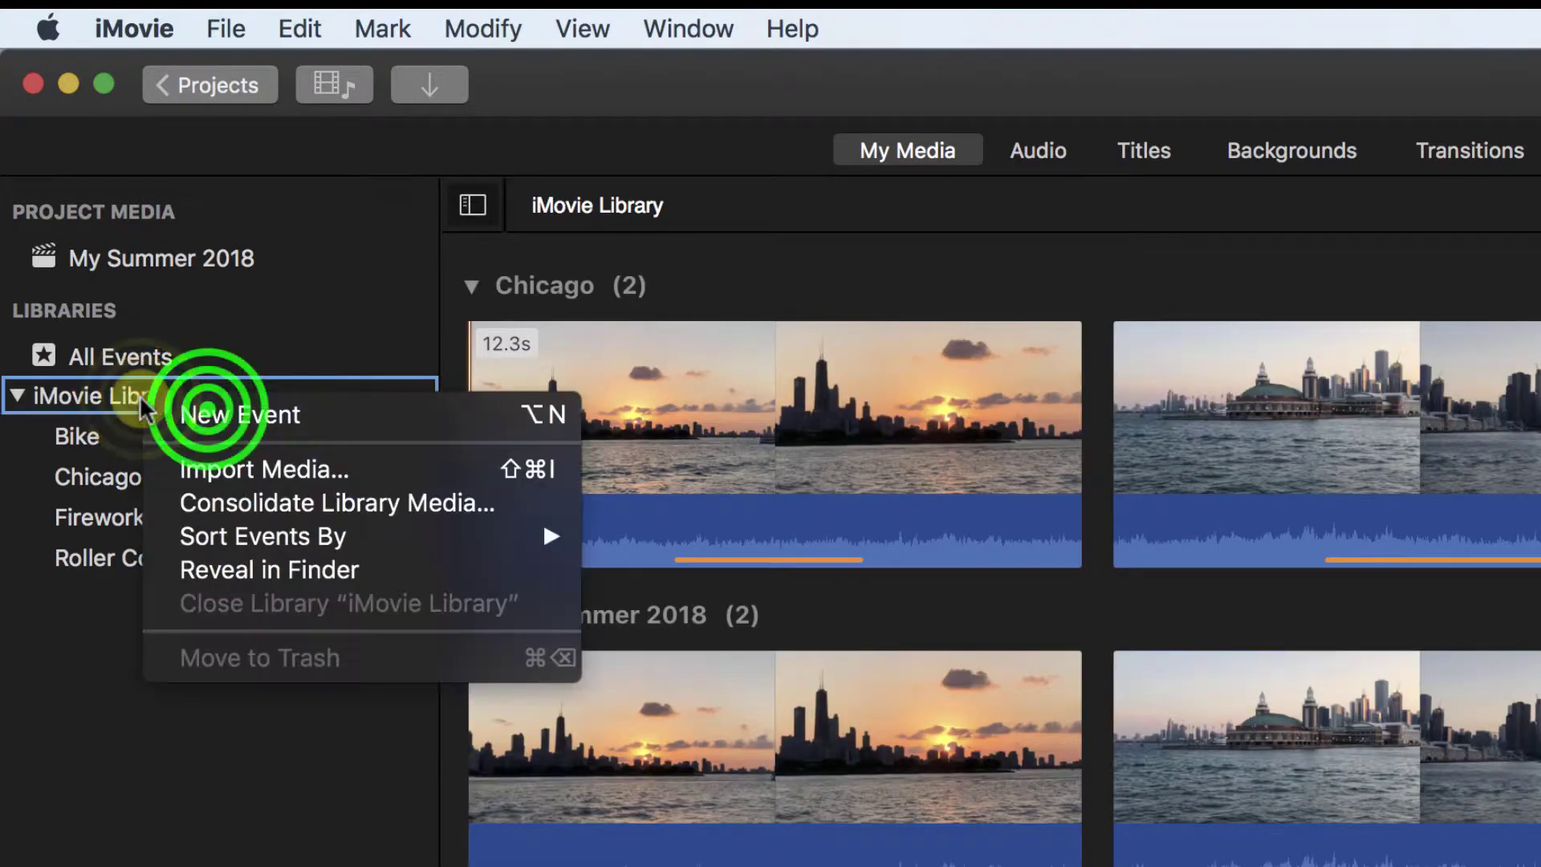
left_click(206, 406)
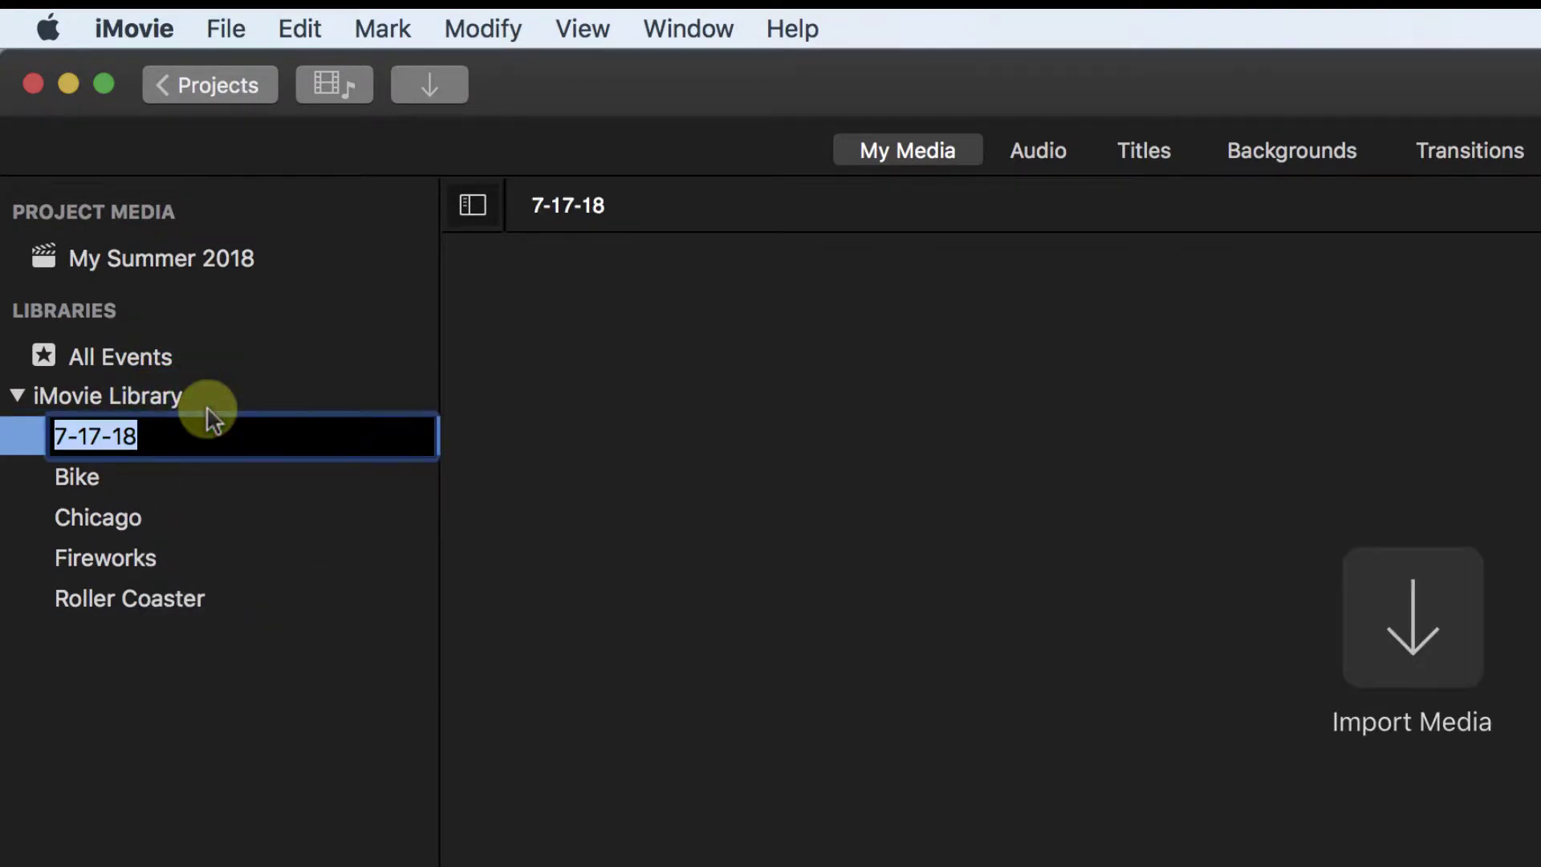
type("Music")
key("Return")
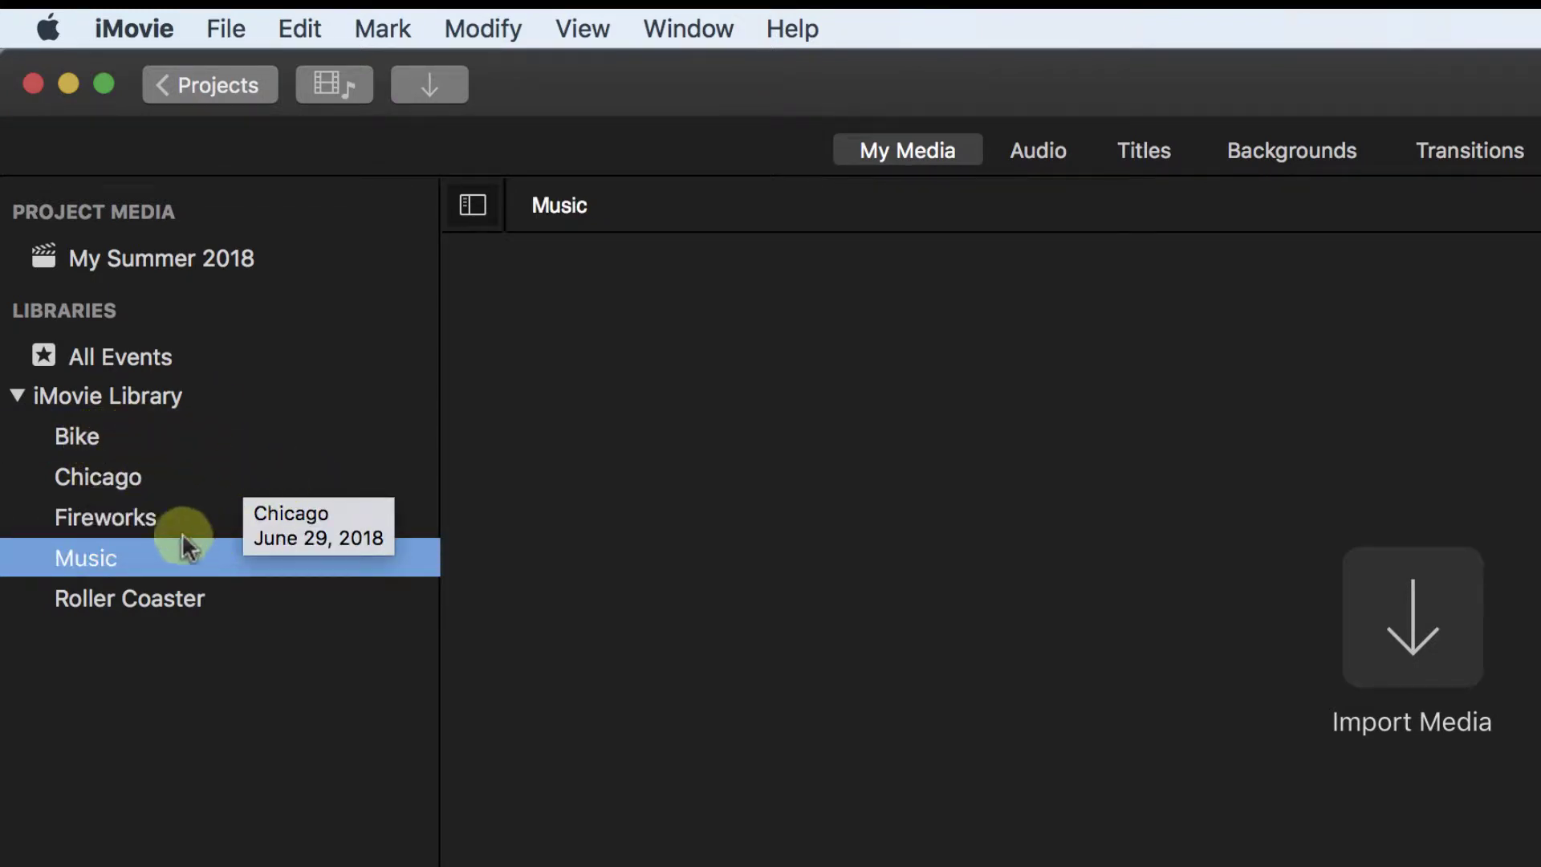
Step: Import the two bike movie clips from the NLE EDITING folder into the Bike event
left_click_drag(74, 440, 87, 443)
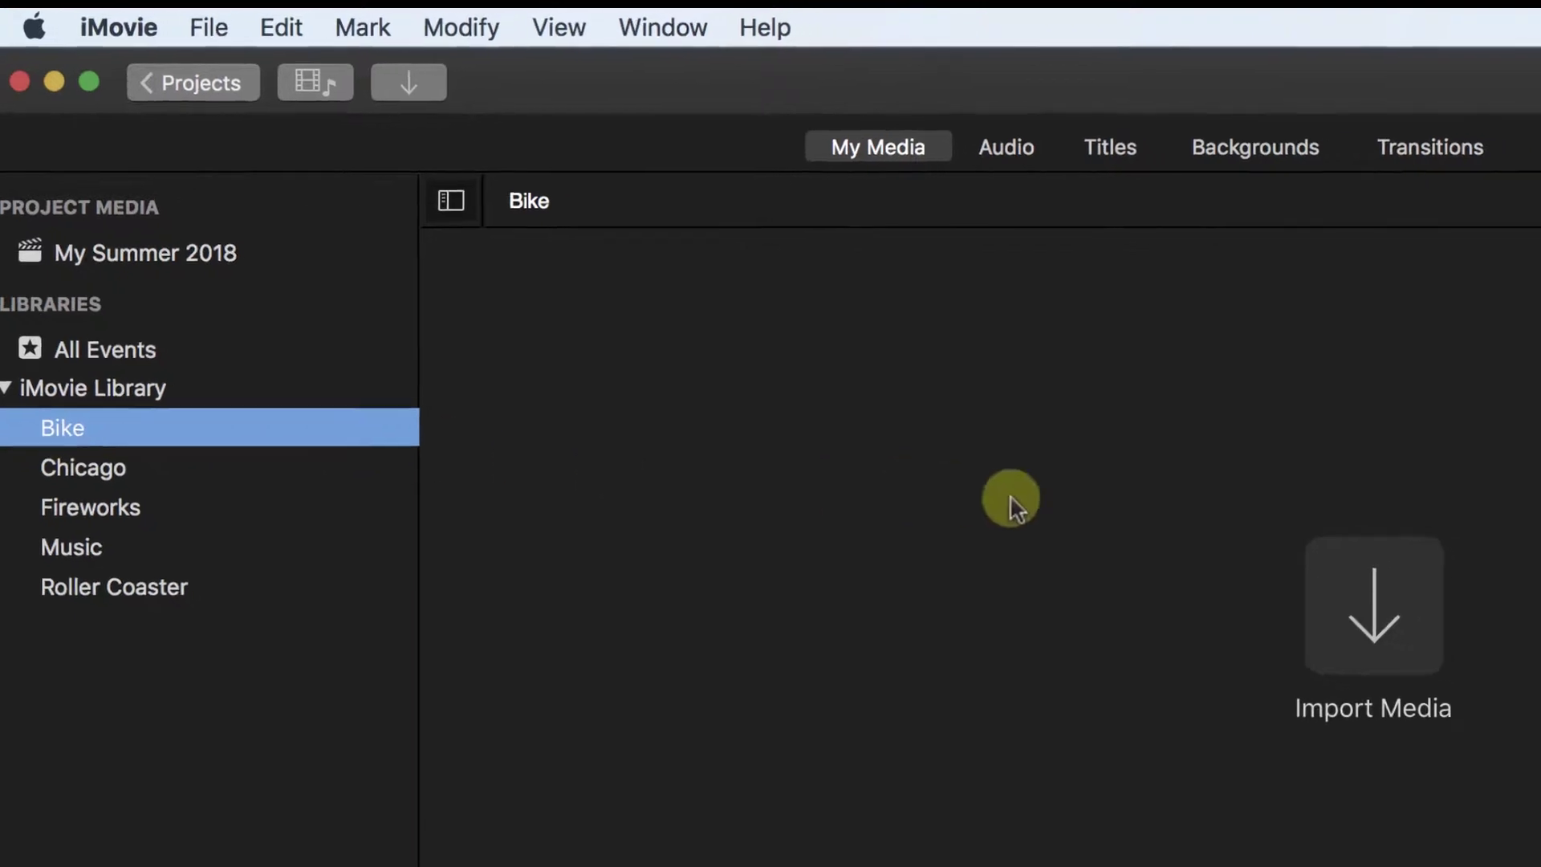
left_click(1411, 611)
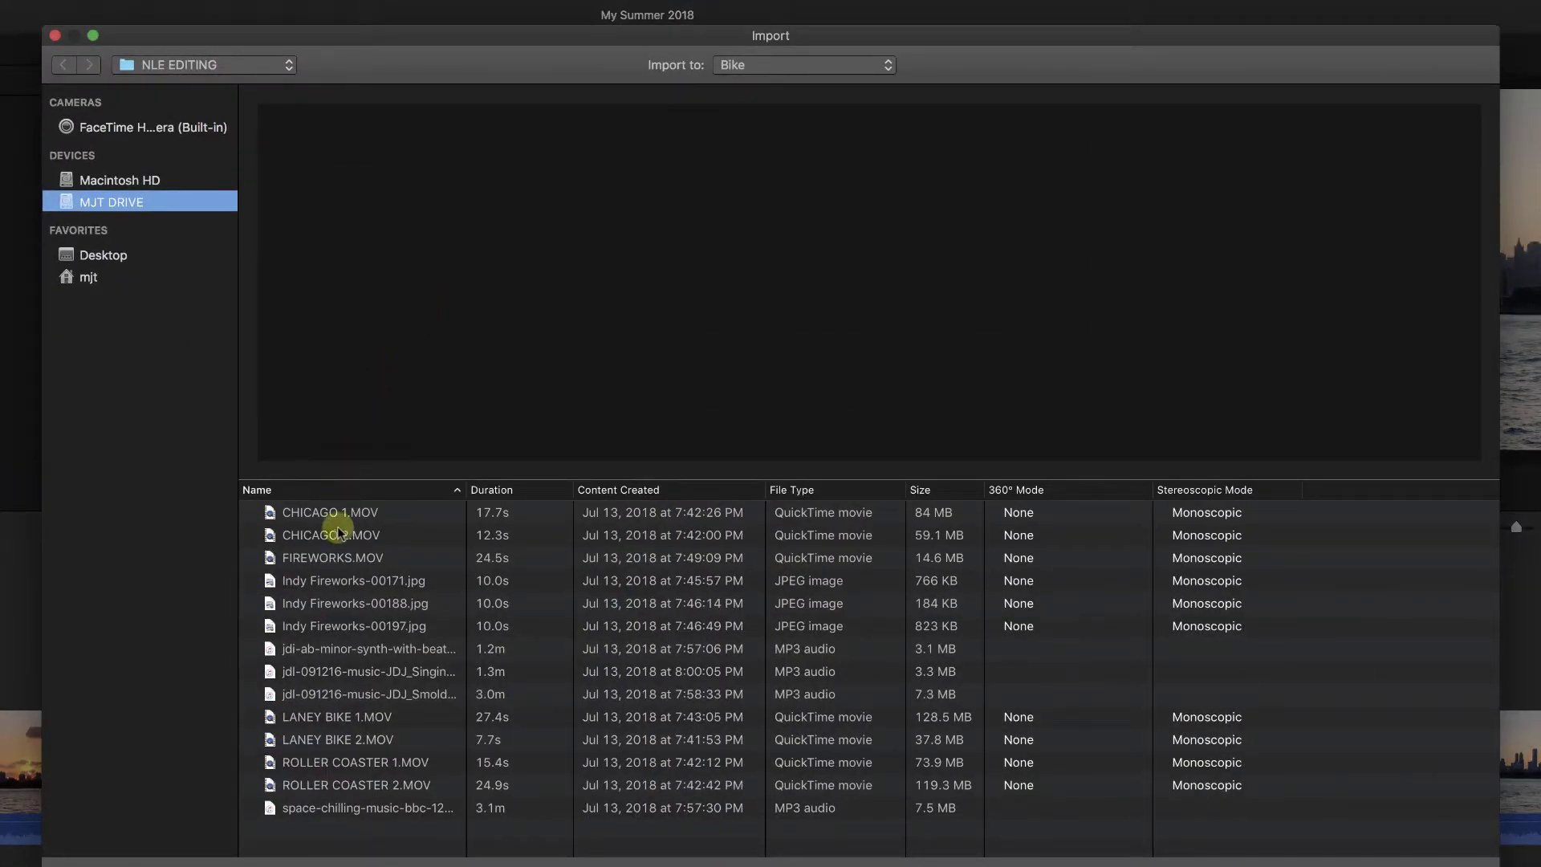
left_click(344, 715)
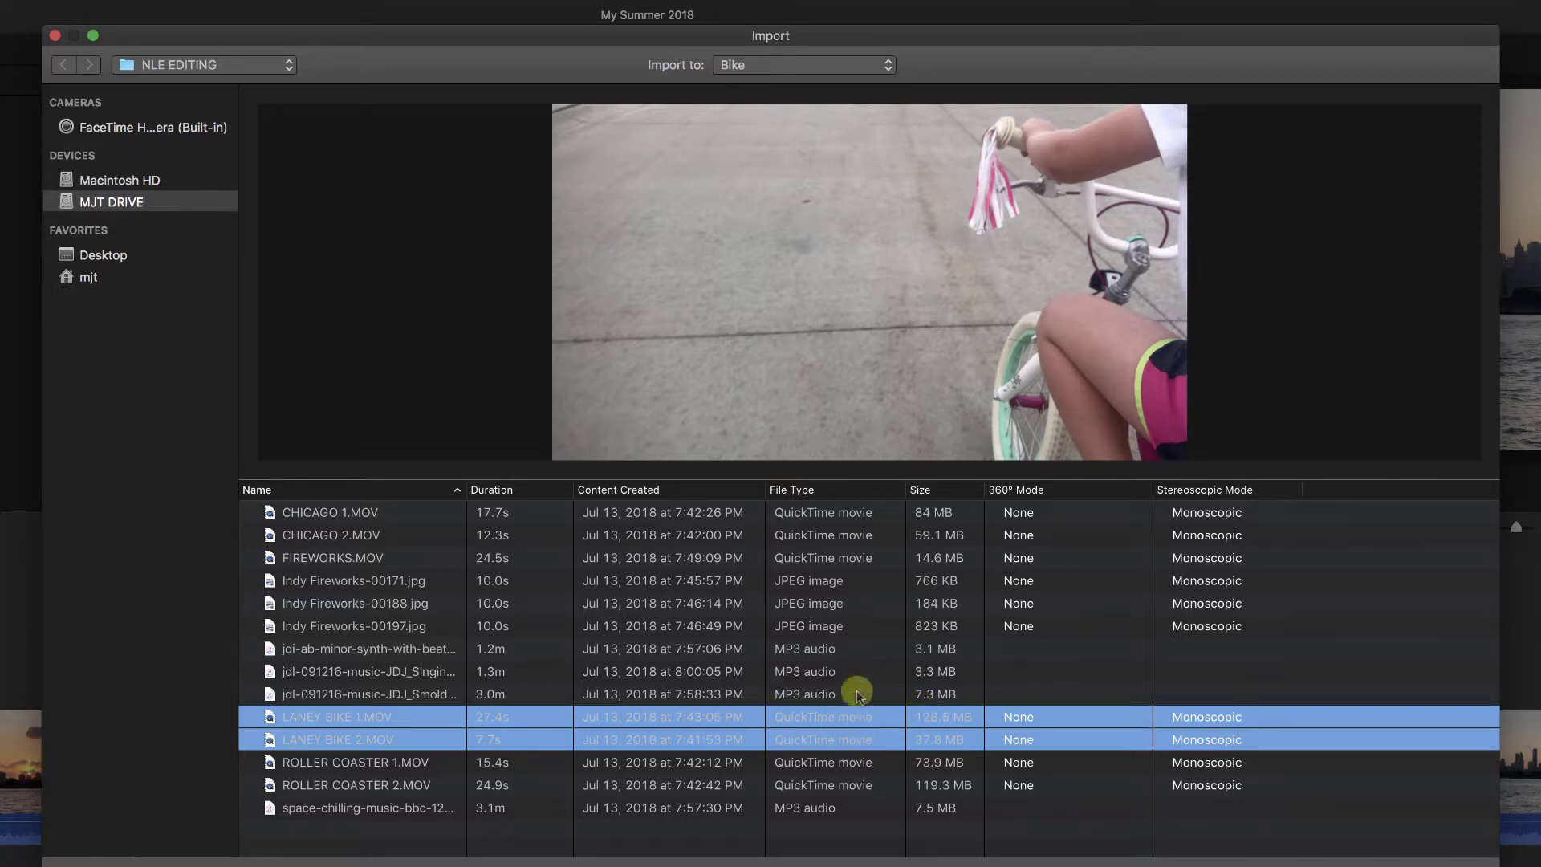
mouse_move(859, 212)
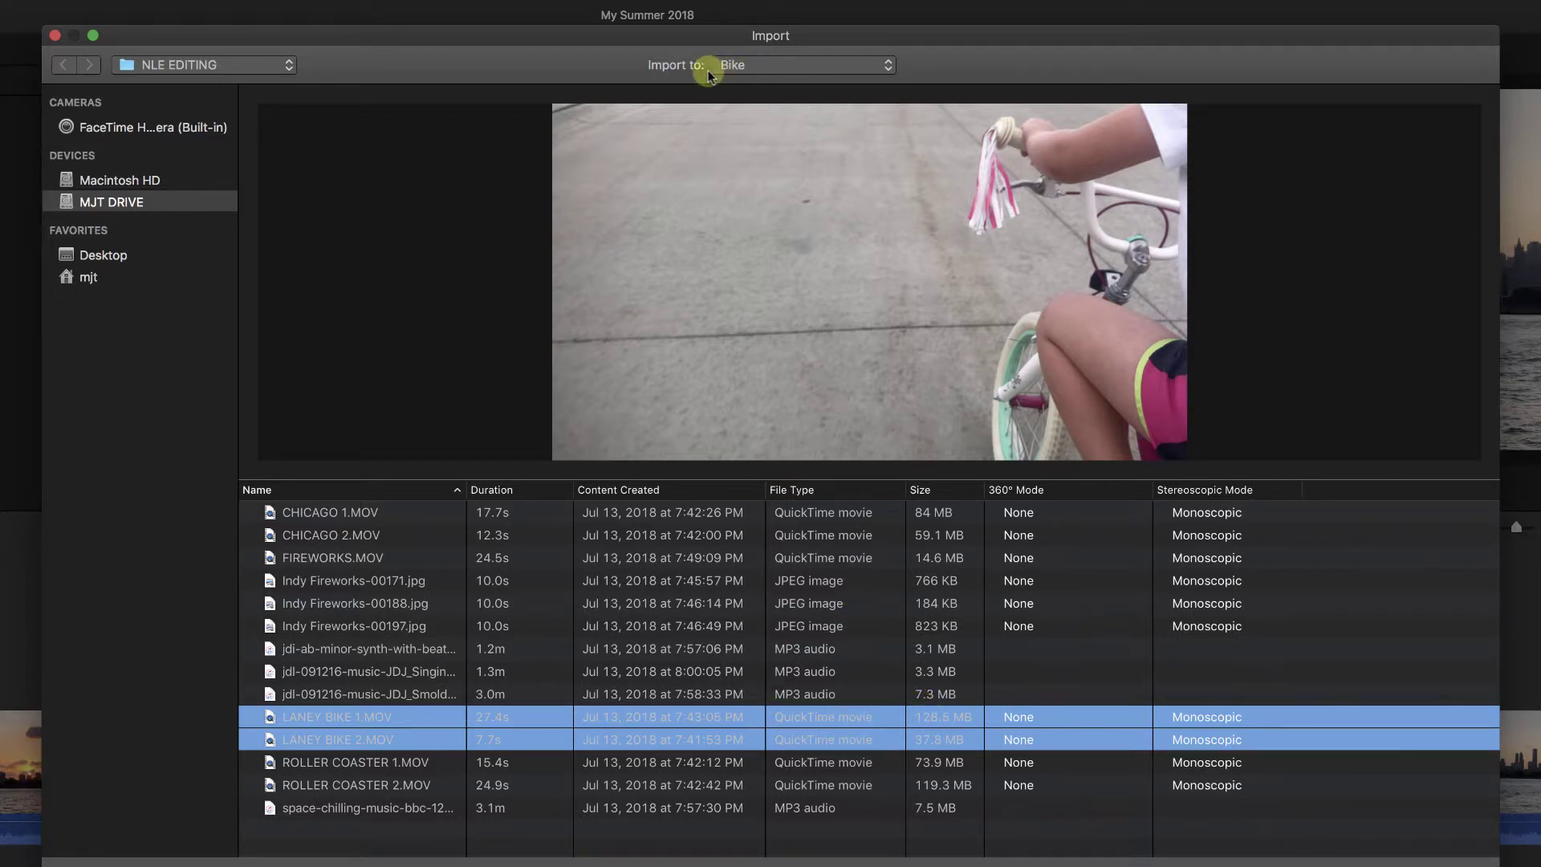
left_click(1413, 860)
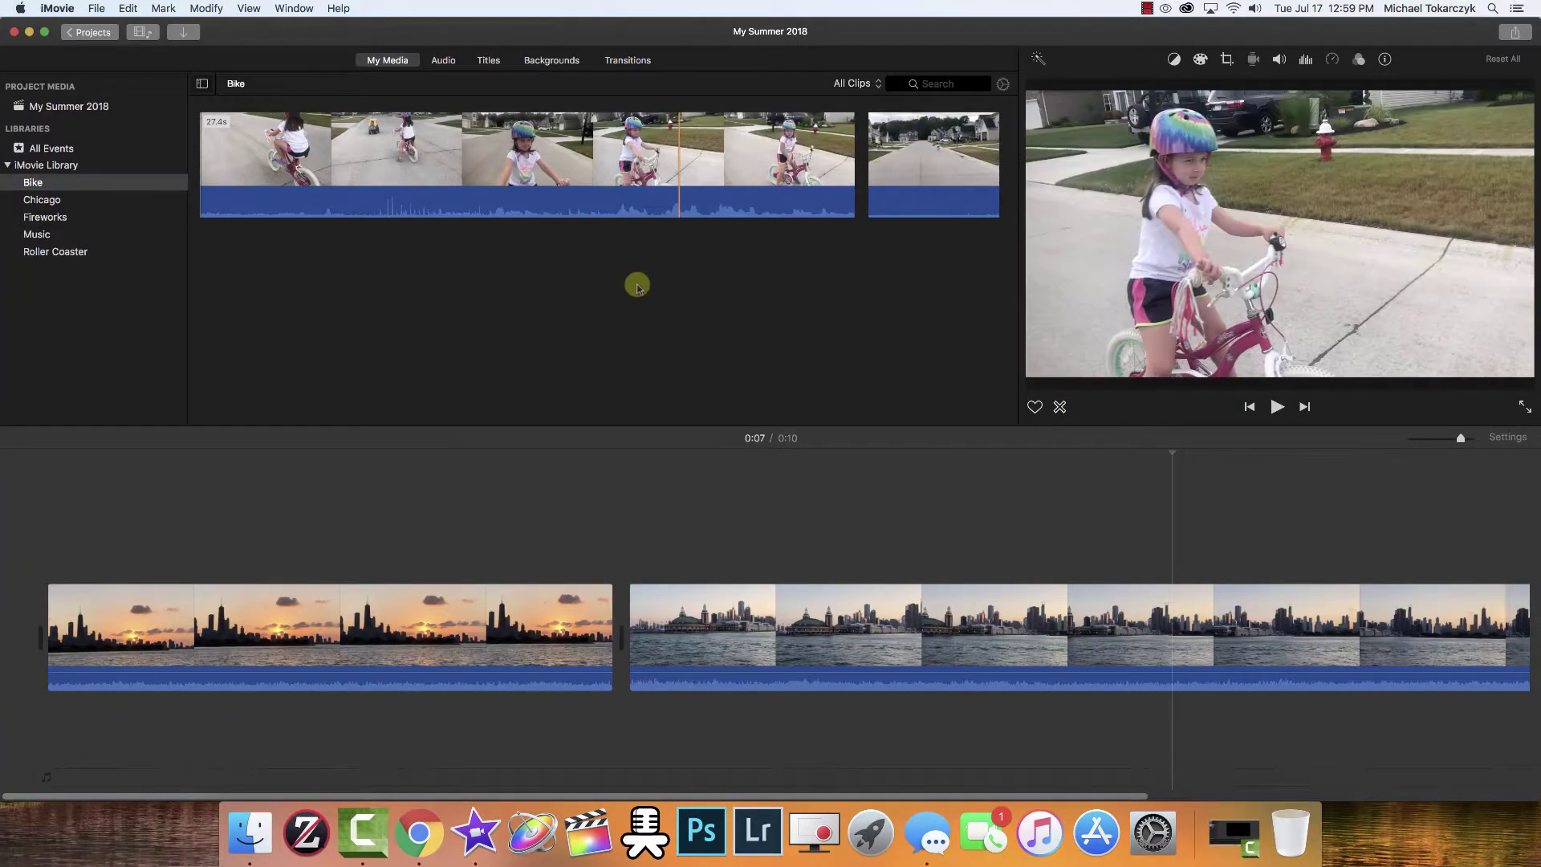
Step: Open media import for the Fireworks event and preview the three Indy Fireworks photos and FIREWORKS.MOV
left_click(44, 200)
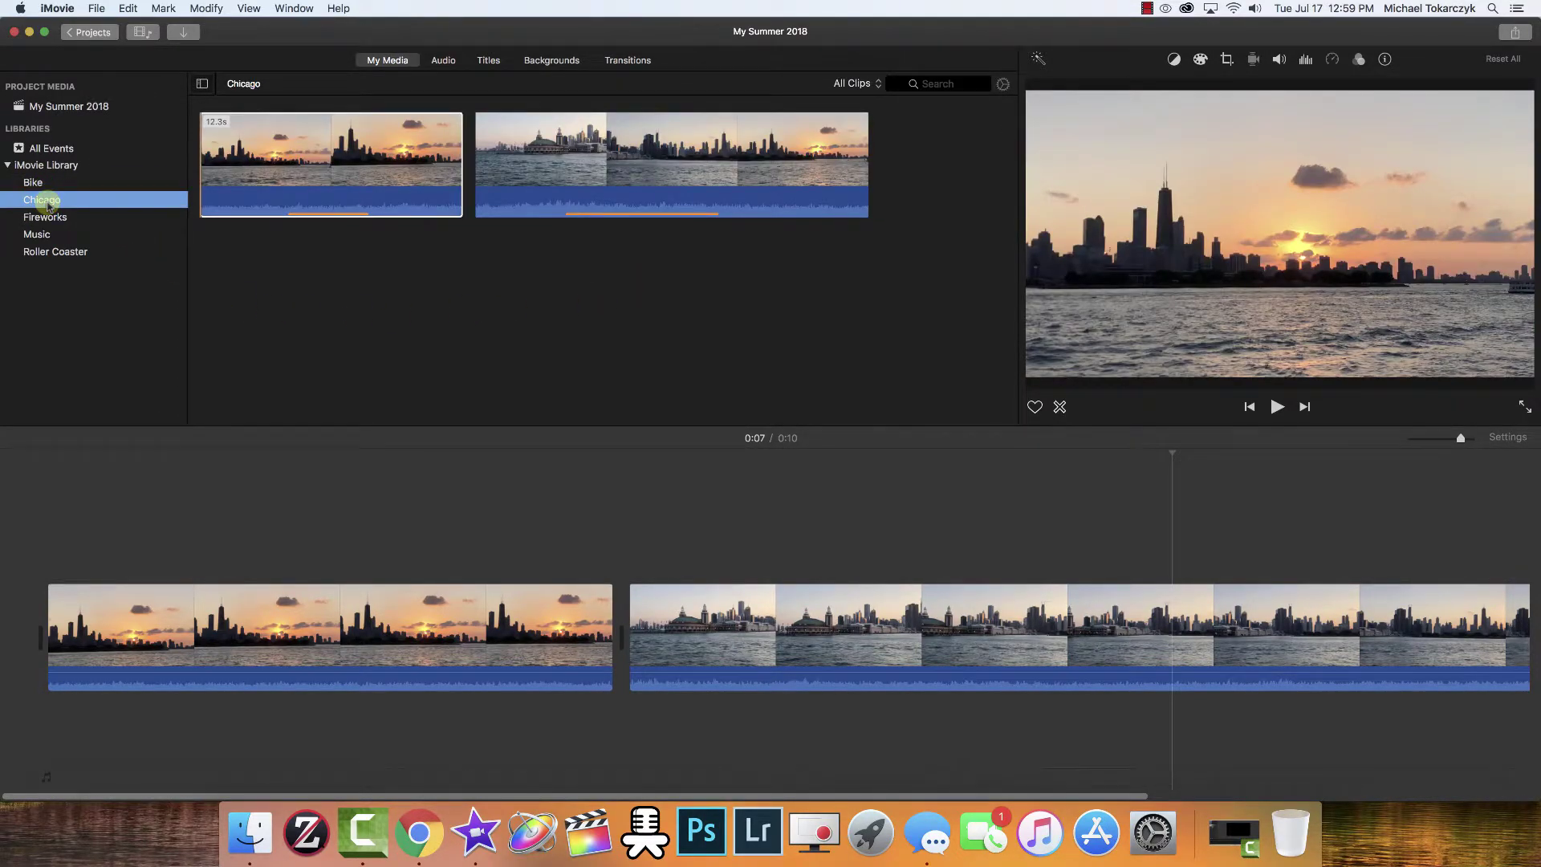
left_click(49, 218)
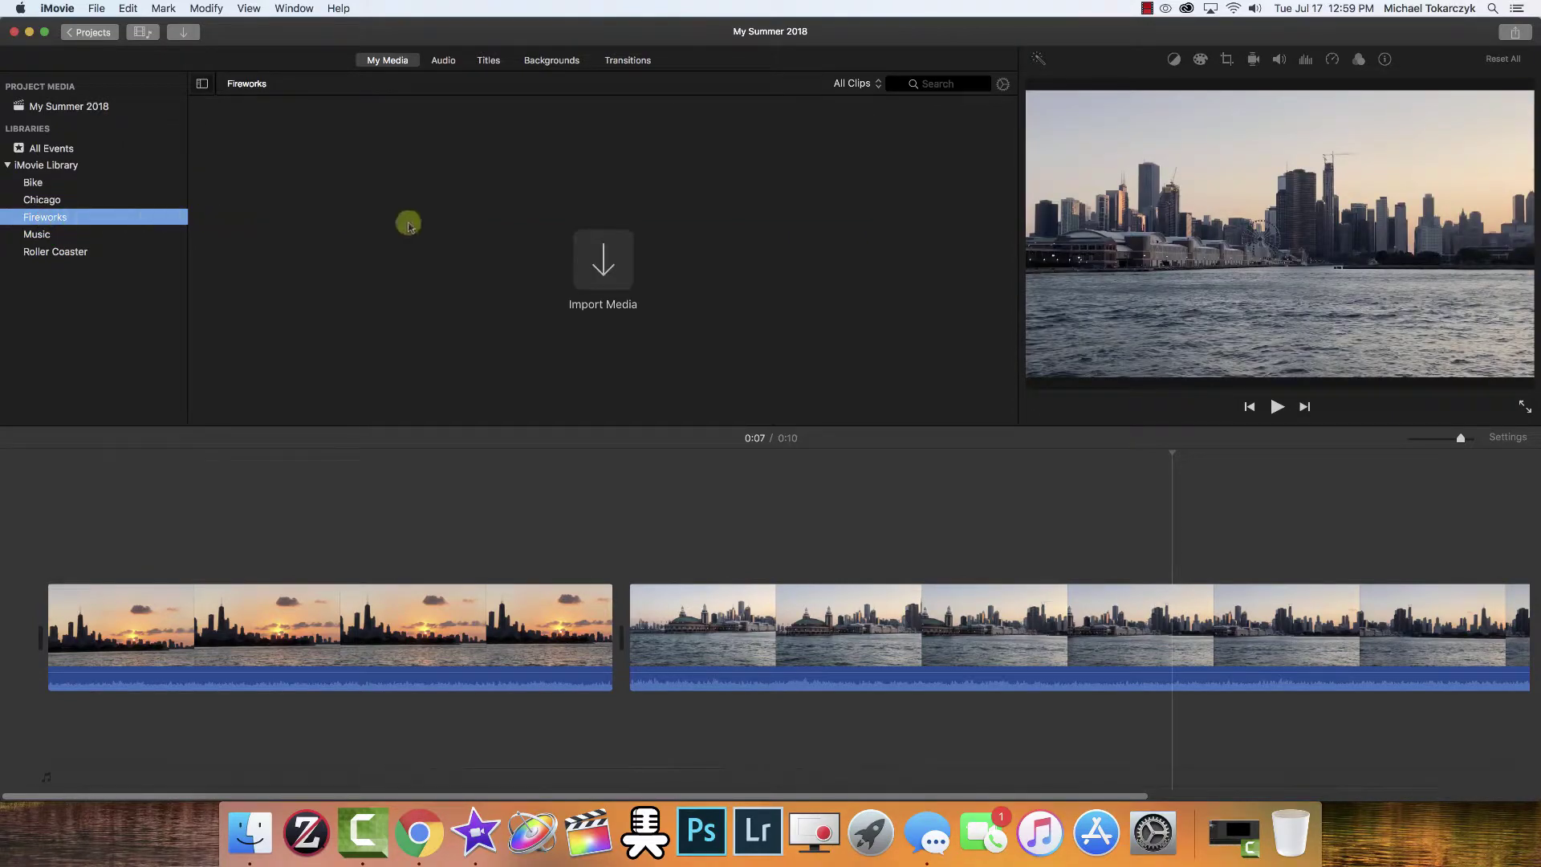
left_click(602, 258)
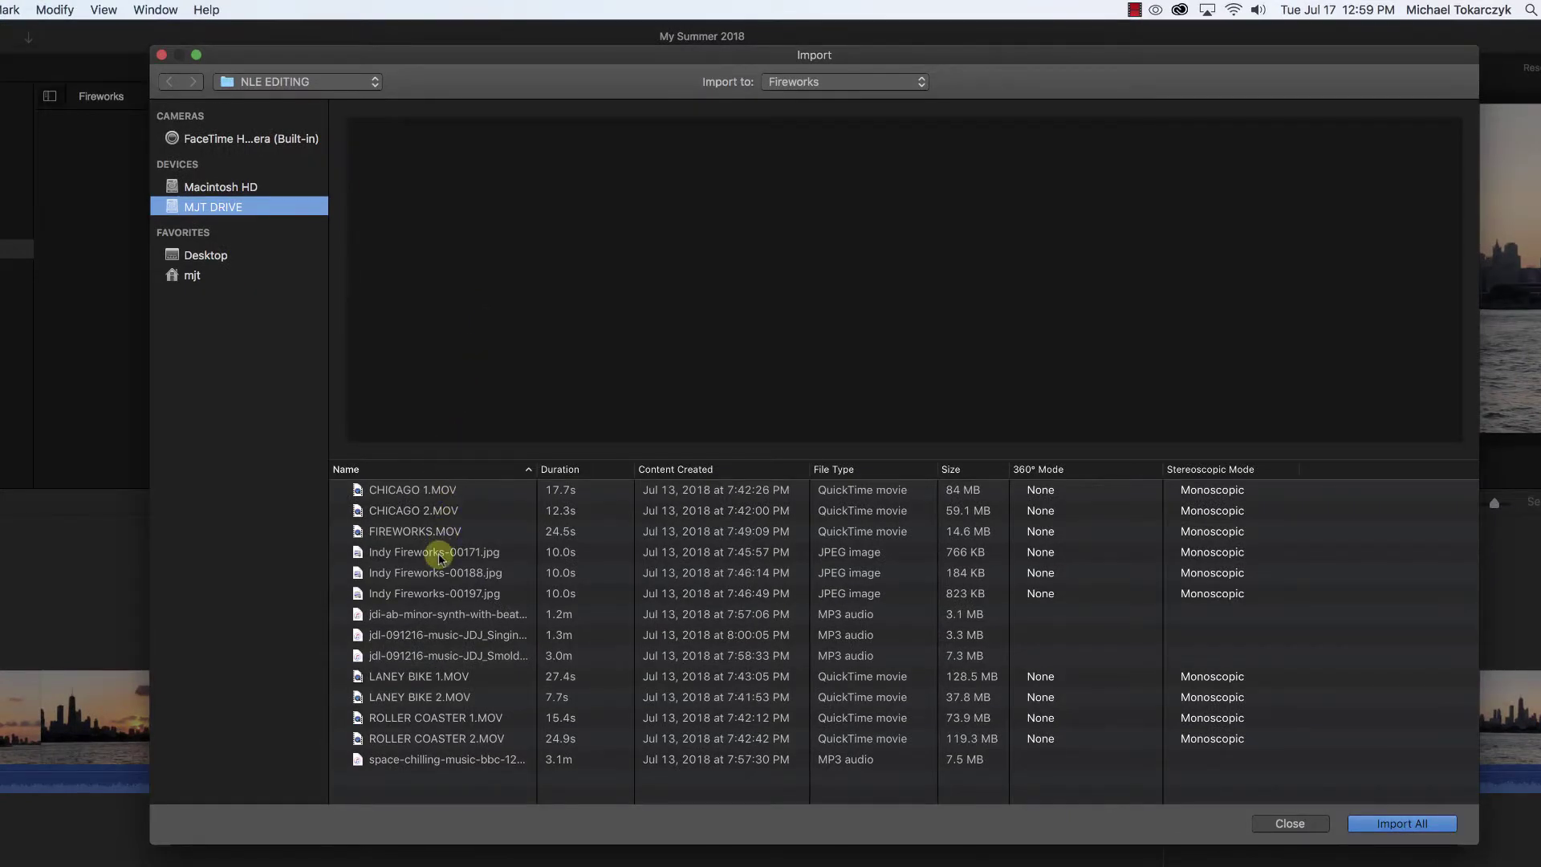
left_click(439, 559)
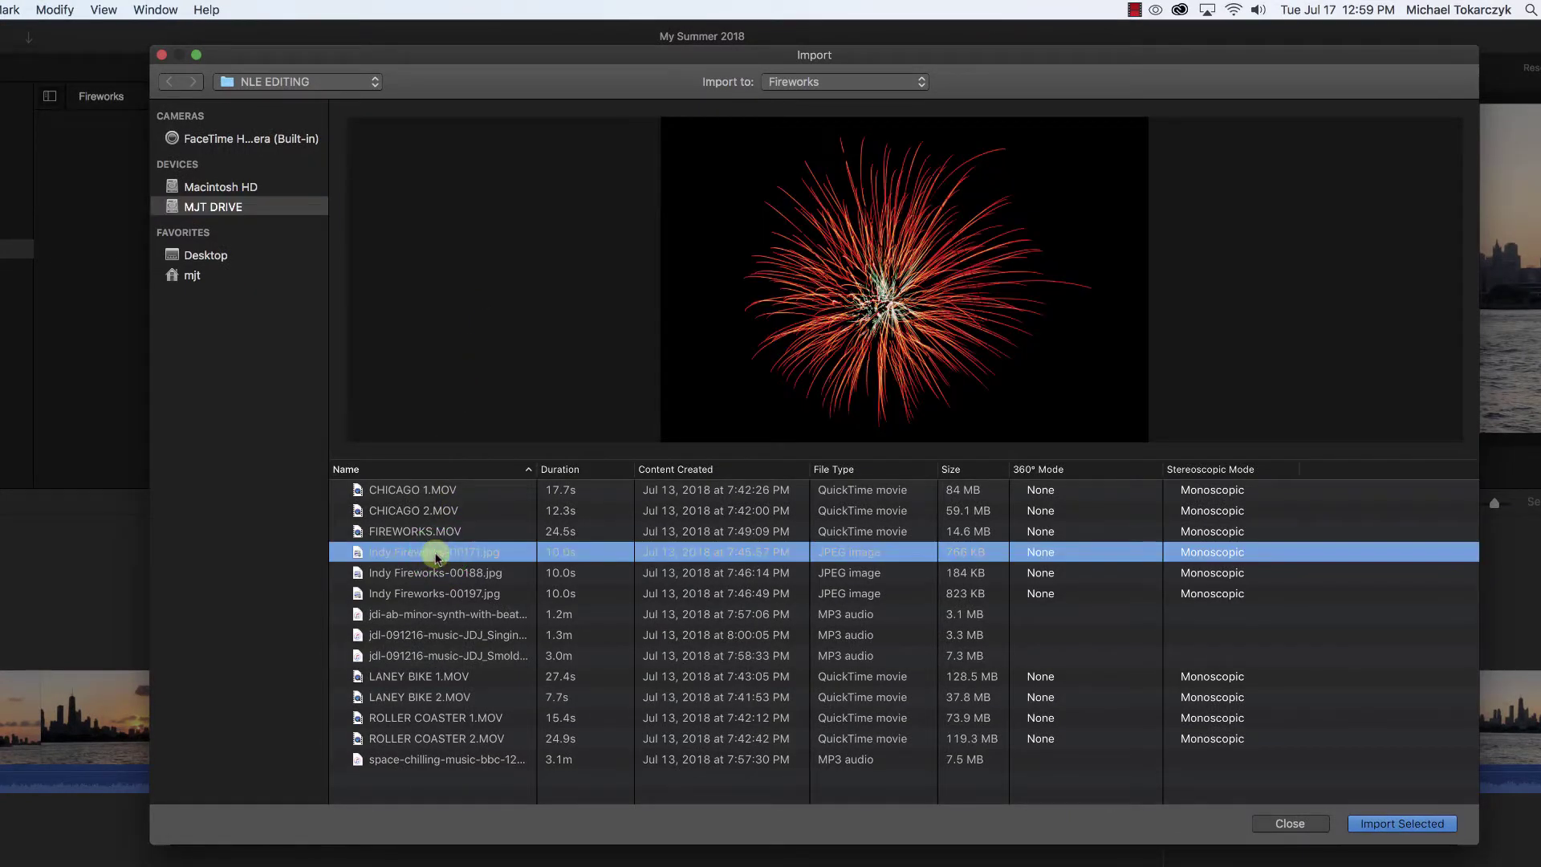
left_click(433, 572)
left_click(434, 595)
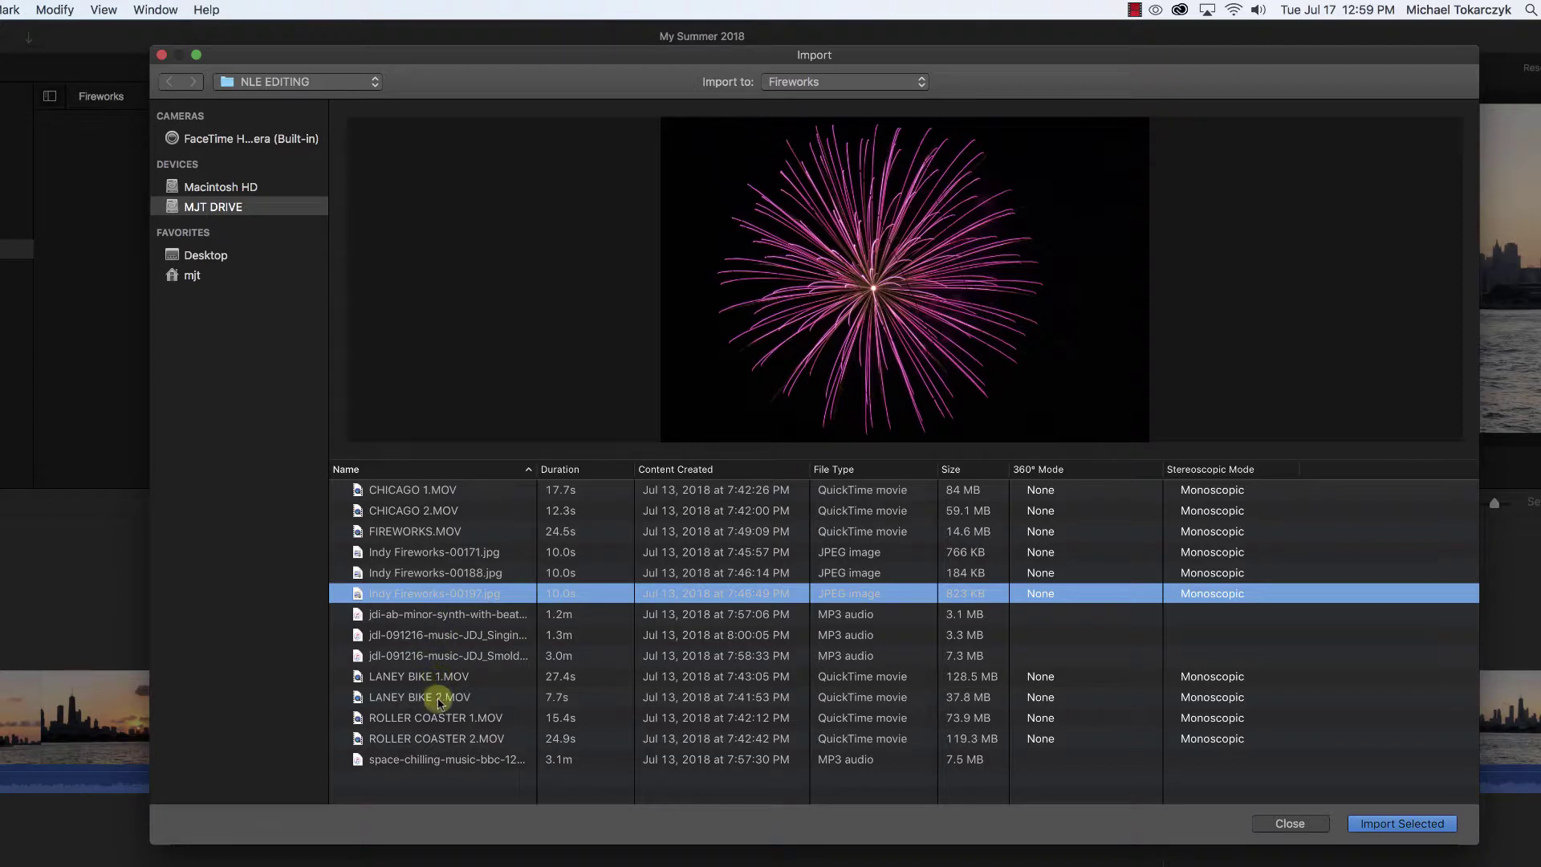
left_click(416, 533)
left_click(903, 415)
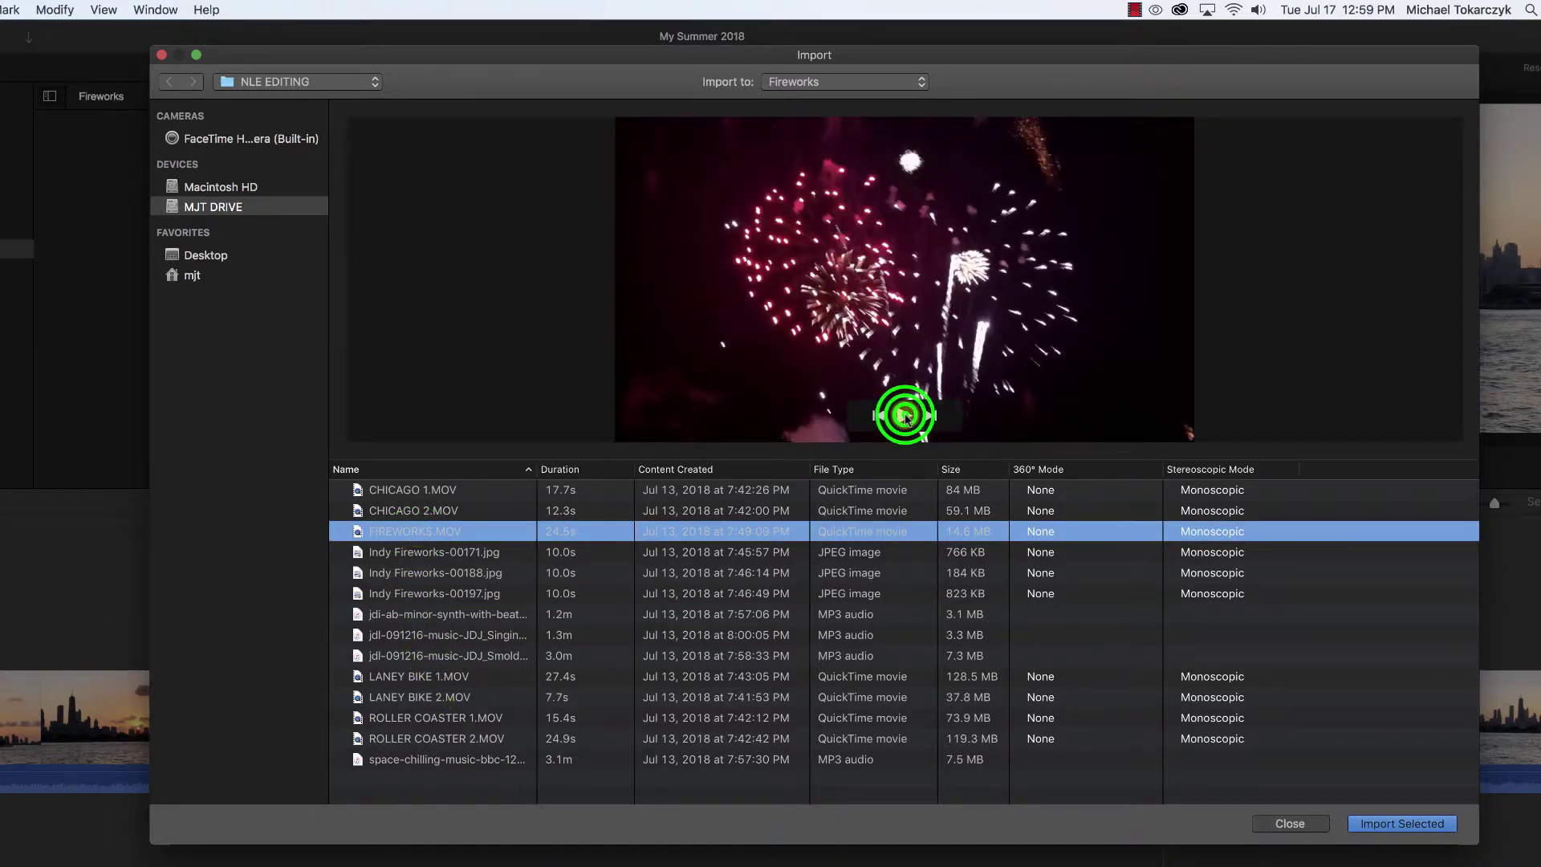
left_click(904, 416)
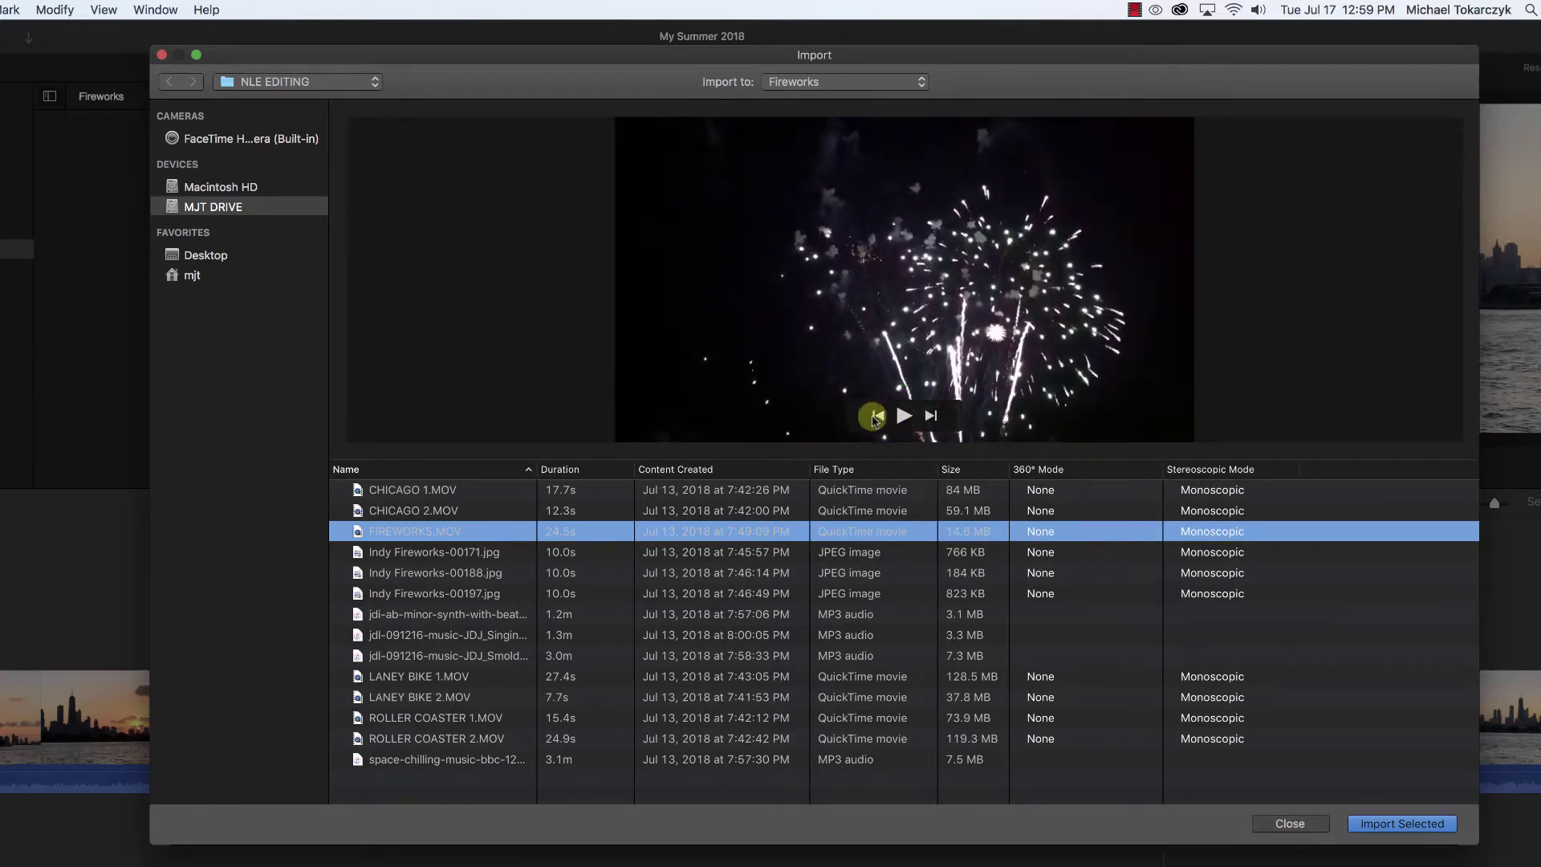
Step: Import FIREWORKS.MOV together with Indy Fireworks-00171.jpg, Indy Fireworks-00188.jpg and Indy Fireworks-00197.jpg into the Fireworks event
left_click(426, 552, "shift")
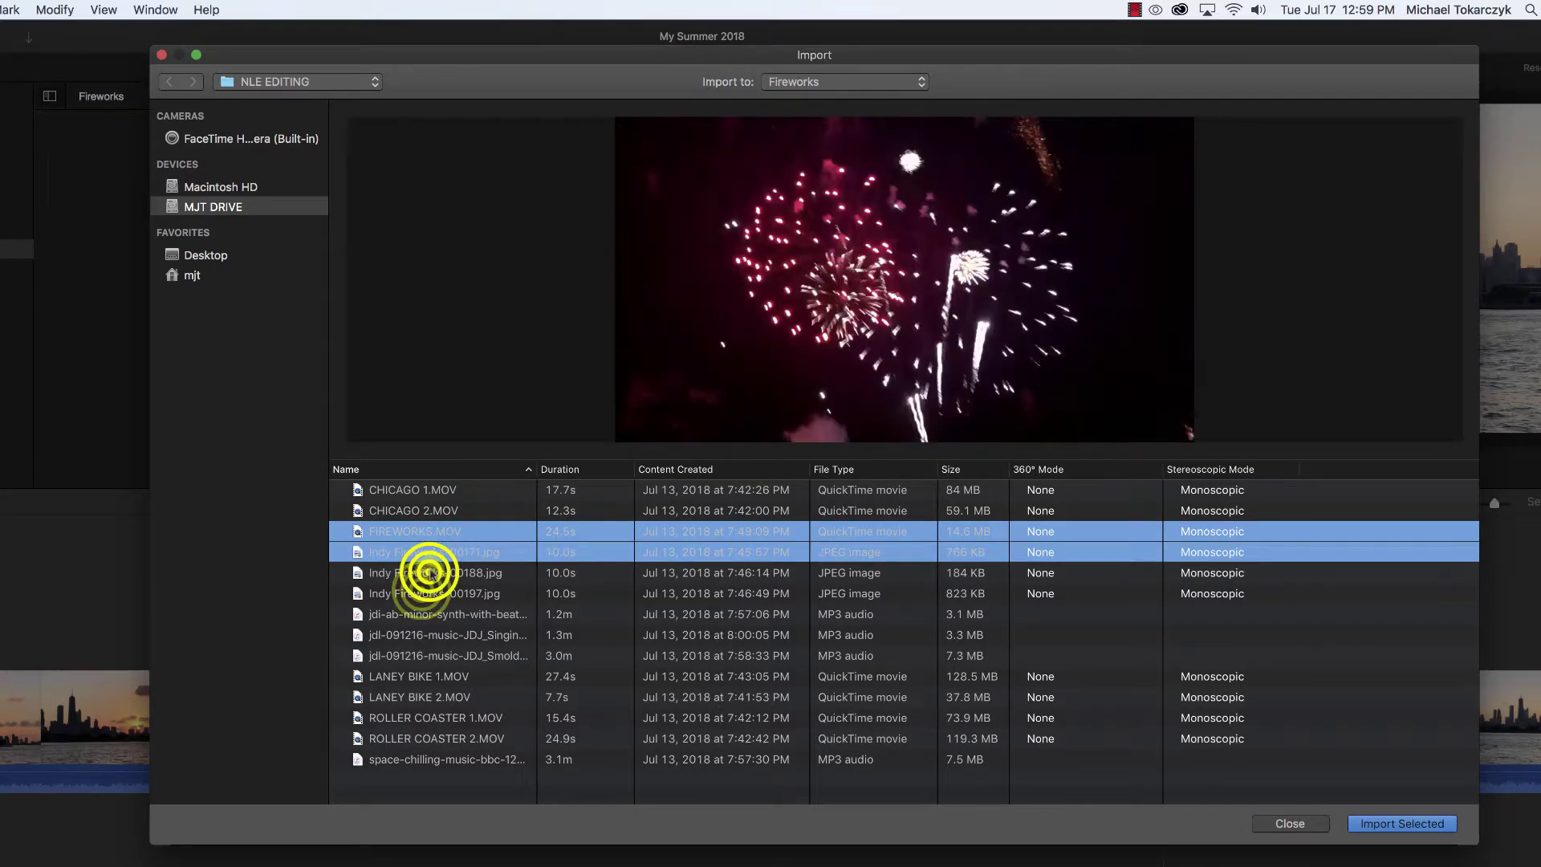
left_click(431, 572, "shift")
left_click(421, 593, "shift")
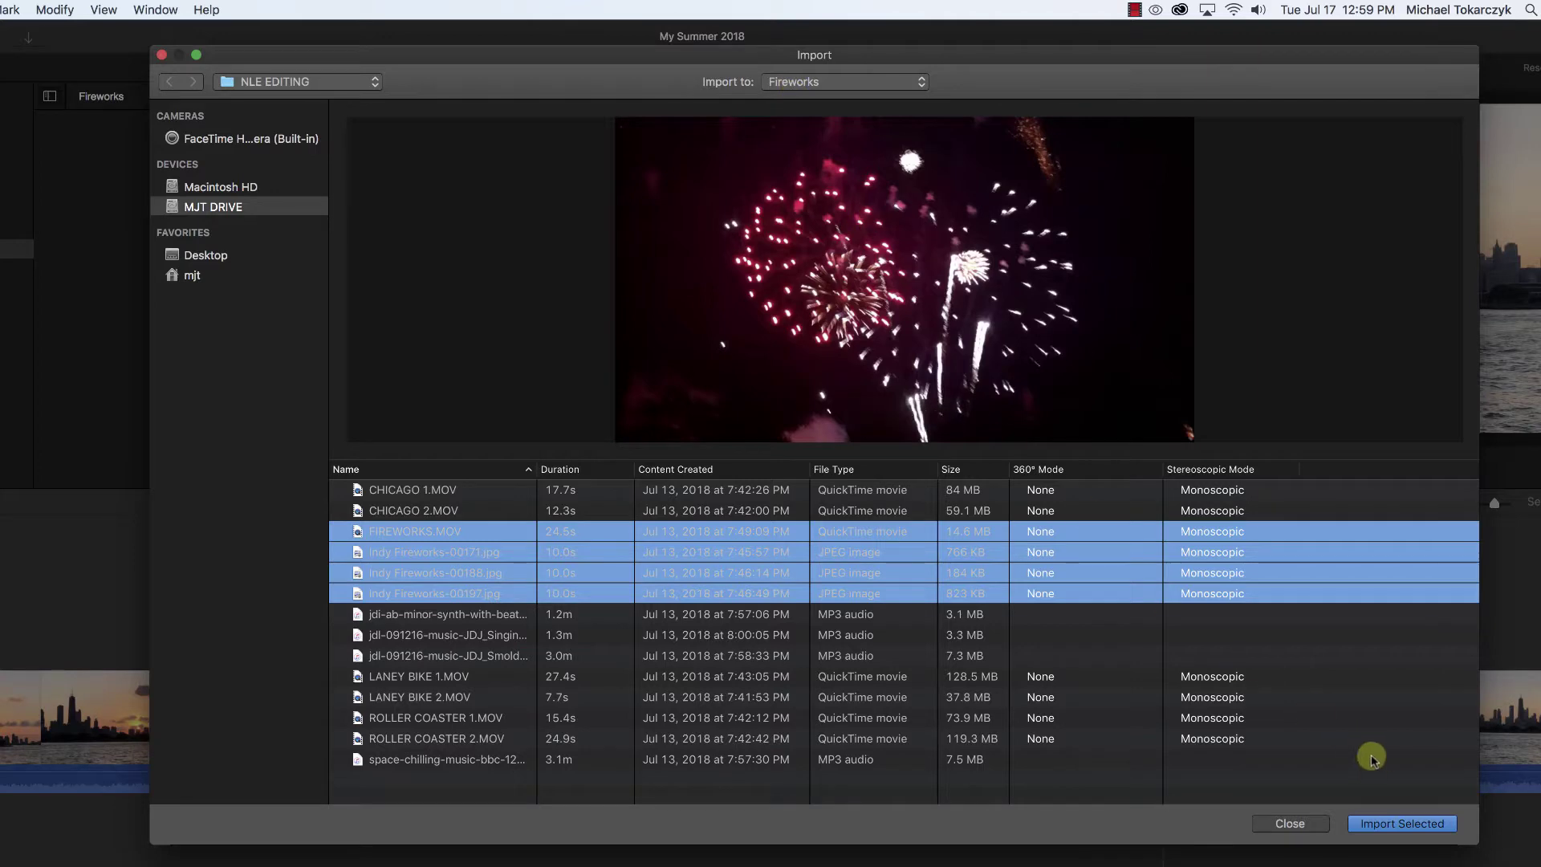
left_click(1449, 825)
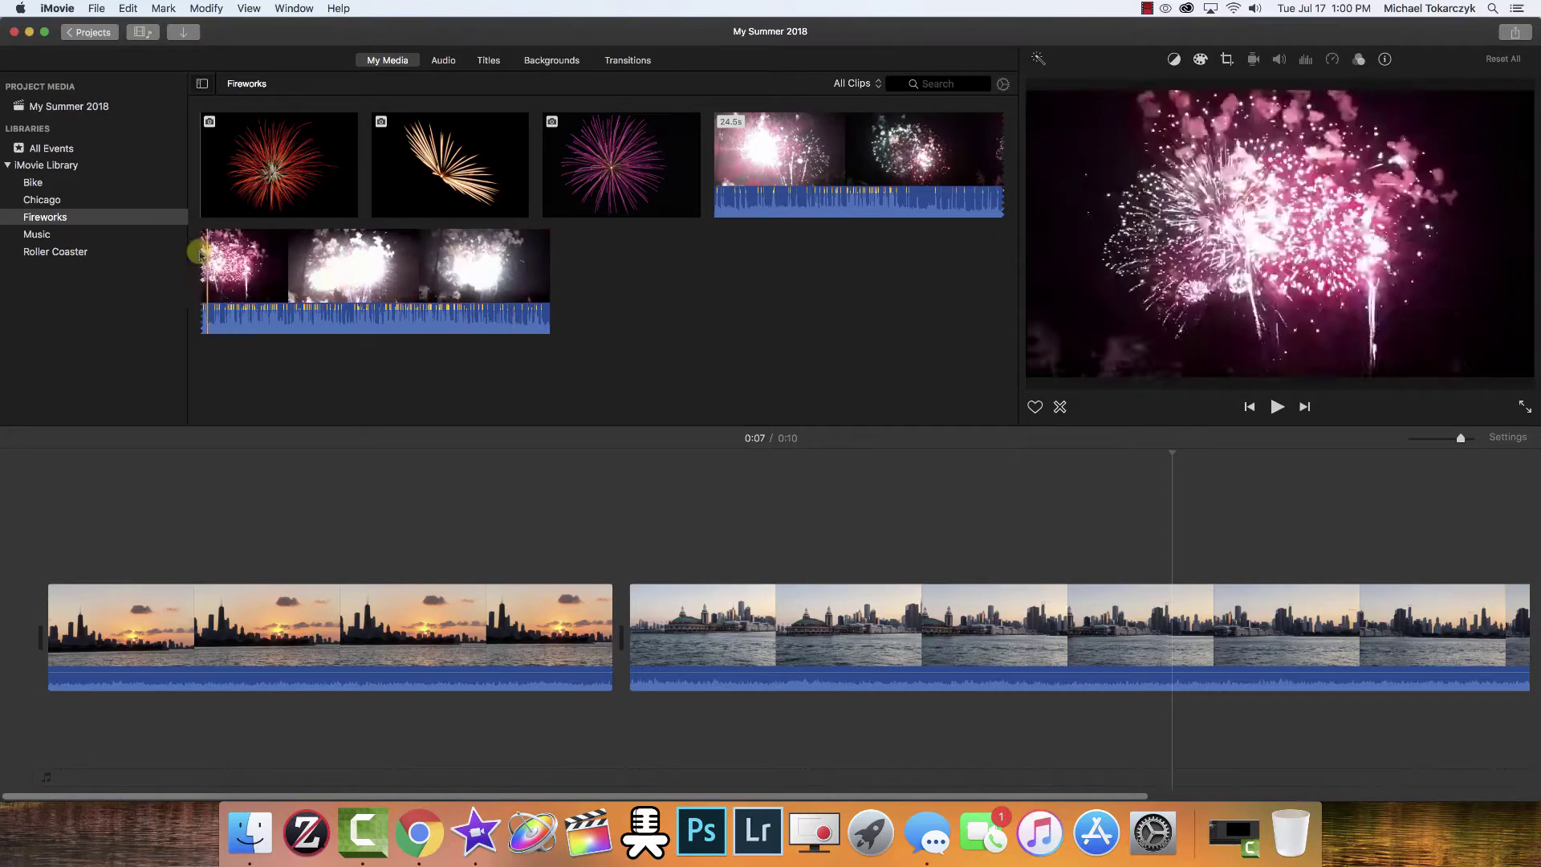
Step: Import ROLLER COASTER 1.MOV and ROLLER COASTER 2.MOV into the Roller Coaster event
left_click(56, 254)
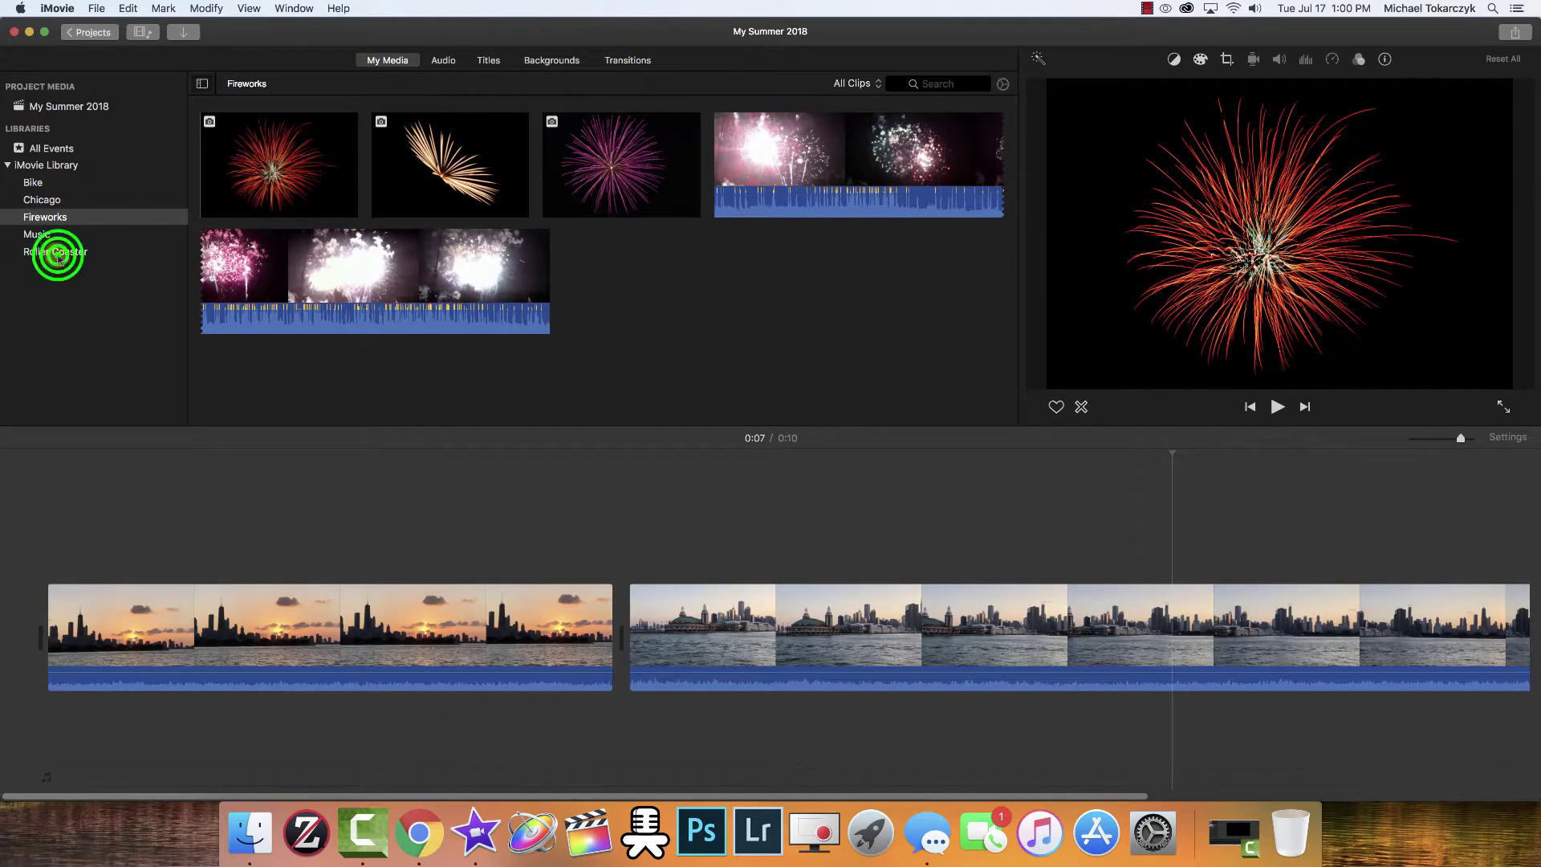
left_click(602, 260)
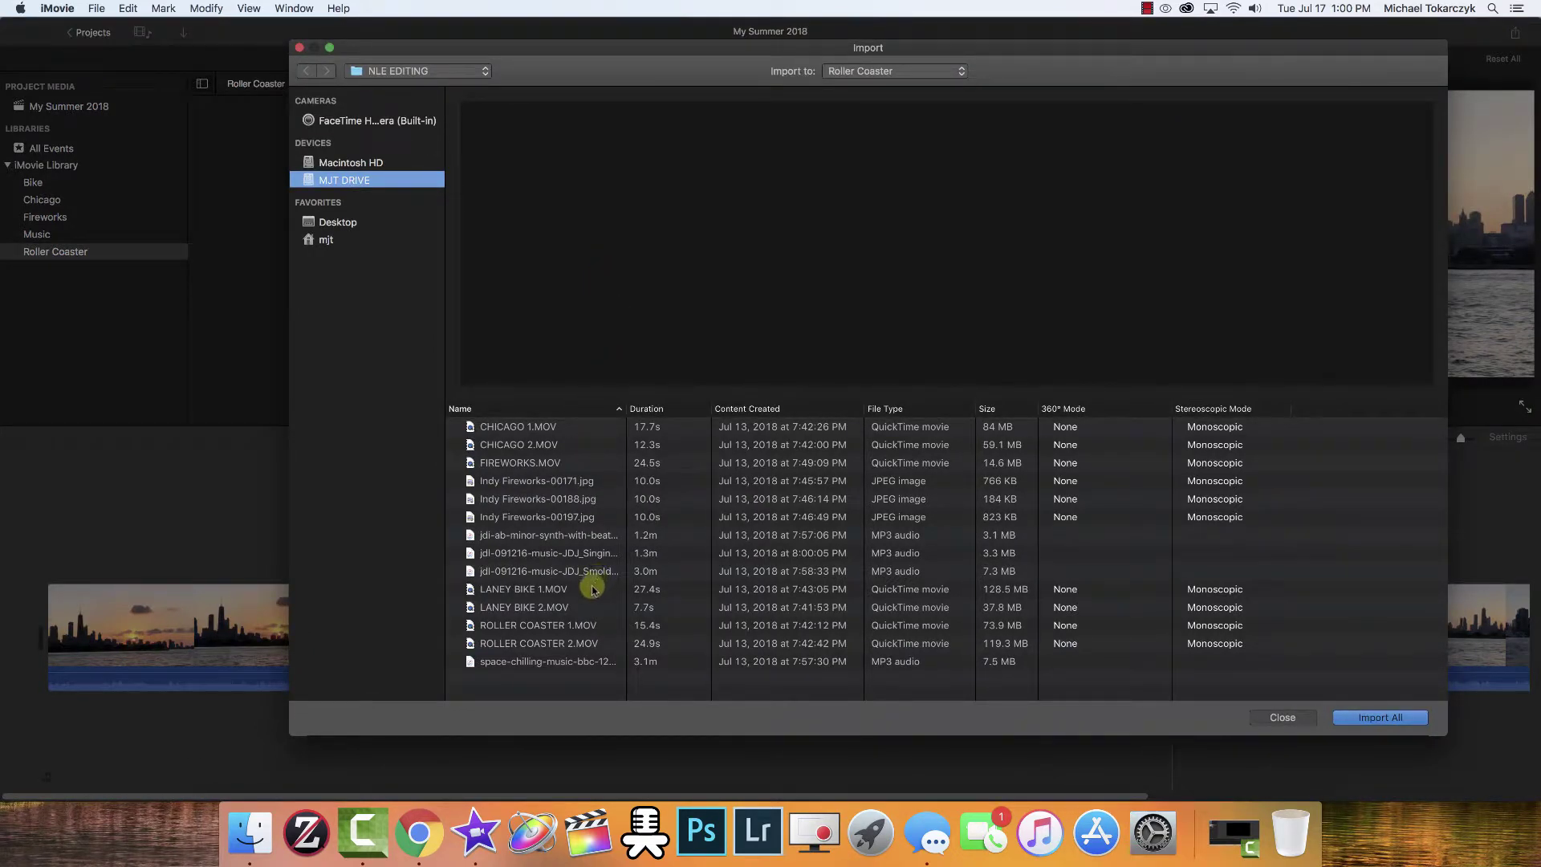
left_click(558, 625)
left_click(544, 643, "shift")
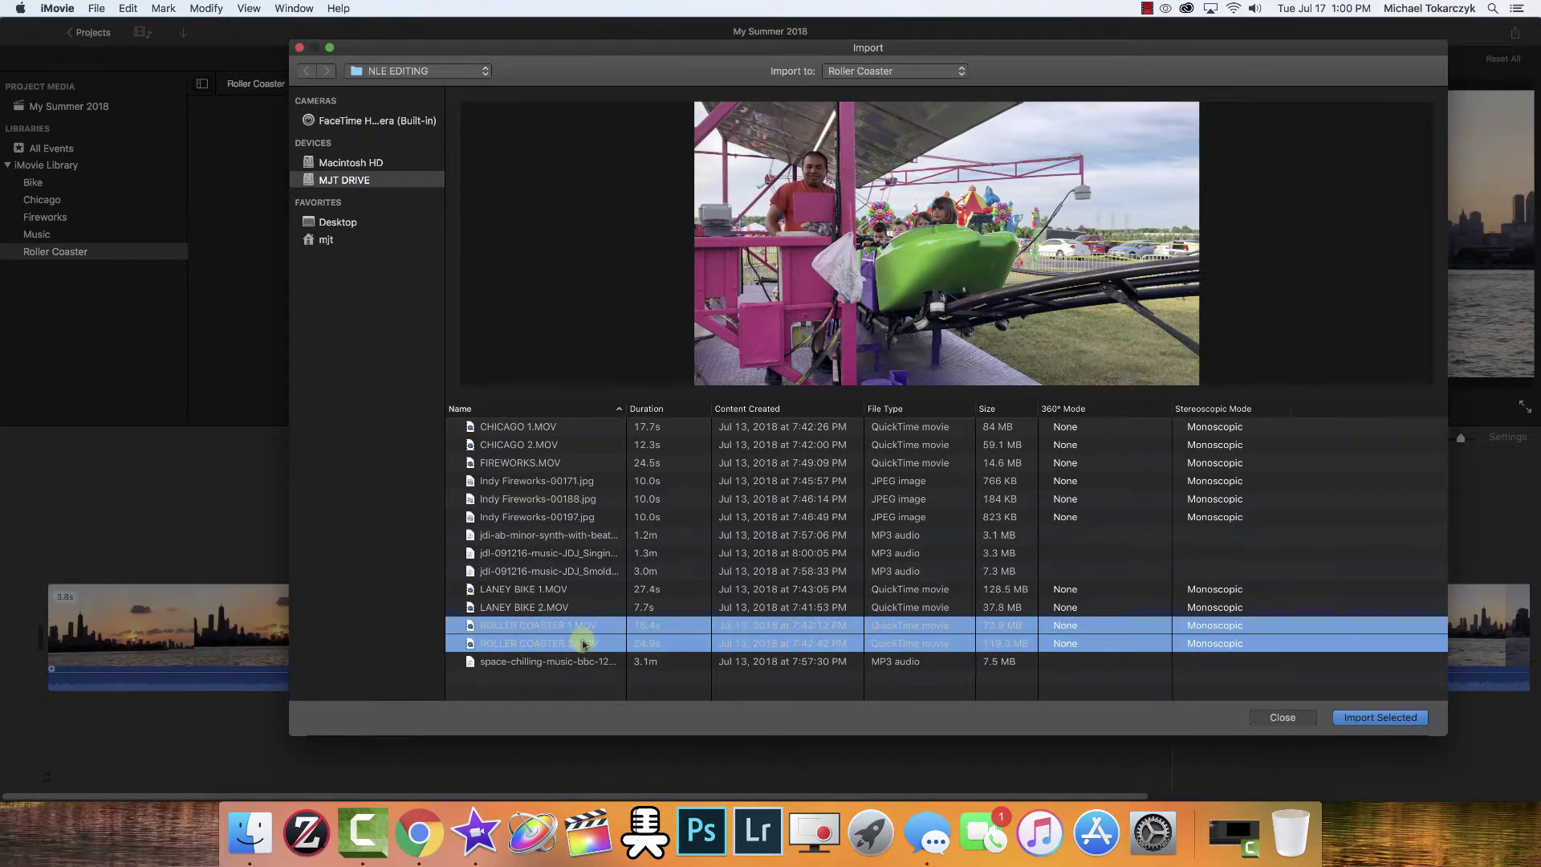
mouse_move(785, 300)
left_click(1356, 718)
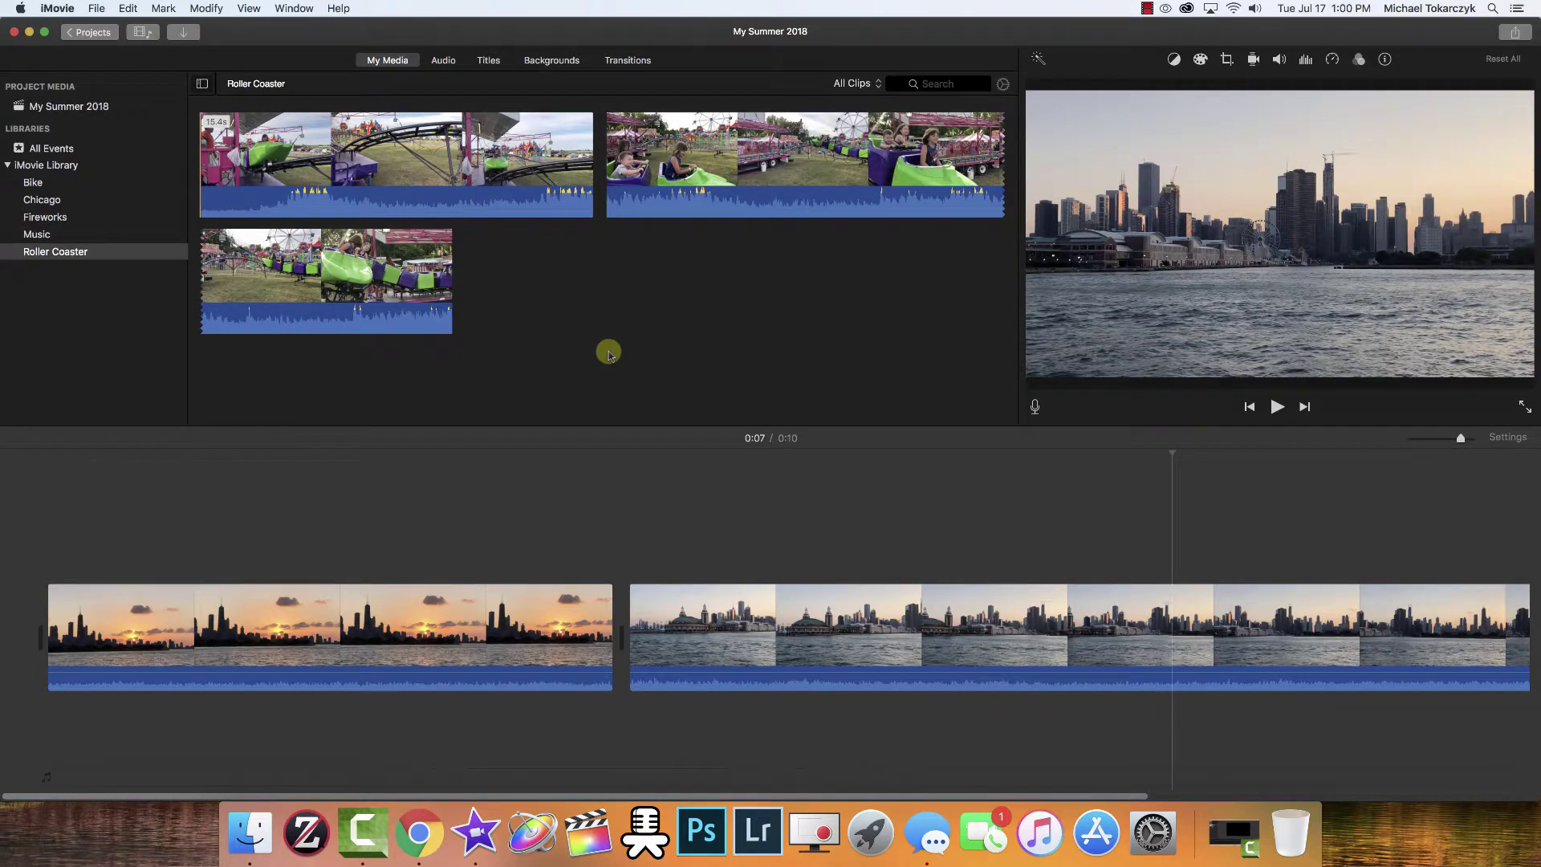
Step: Open media import for the Music event and preview the jdi-ab-minor-synth MP3 with the system volume raised
left_click(44, 235)
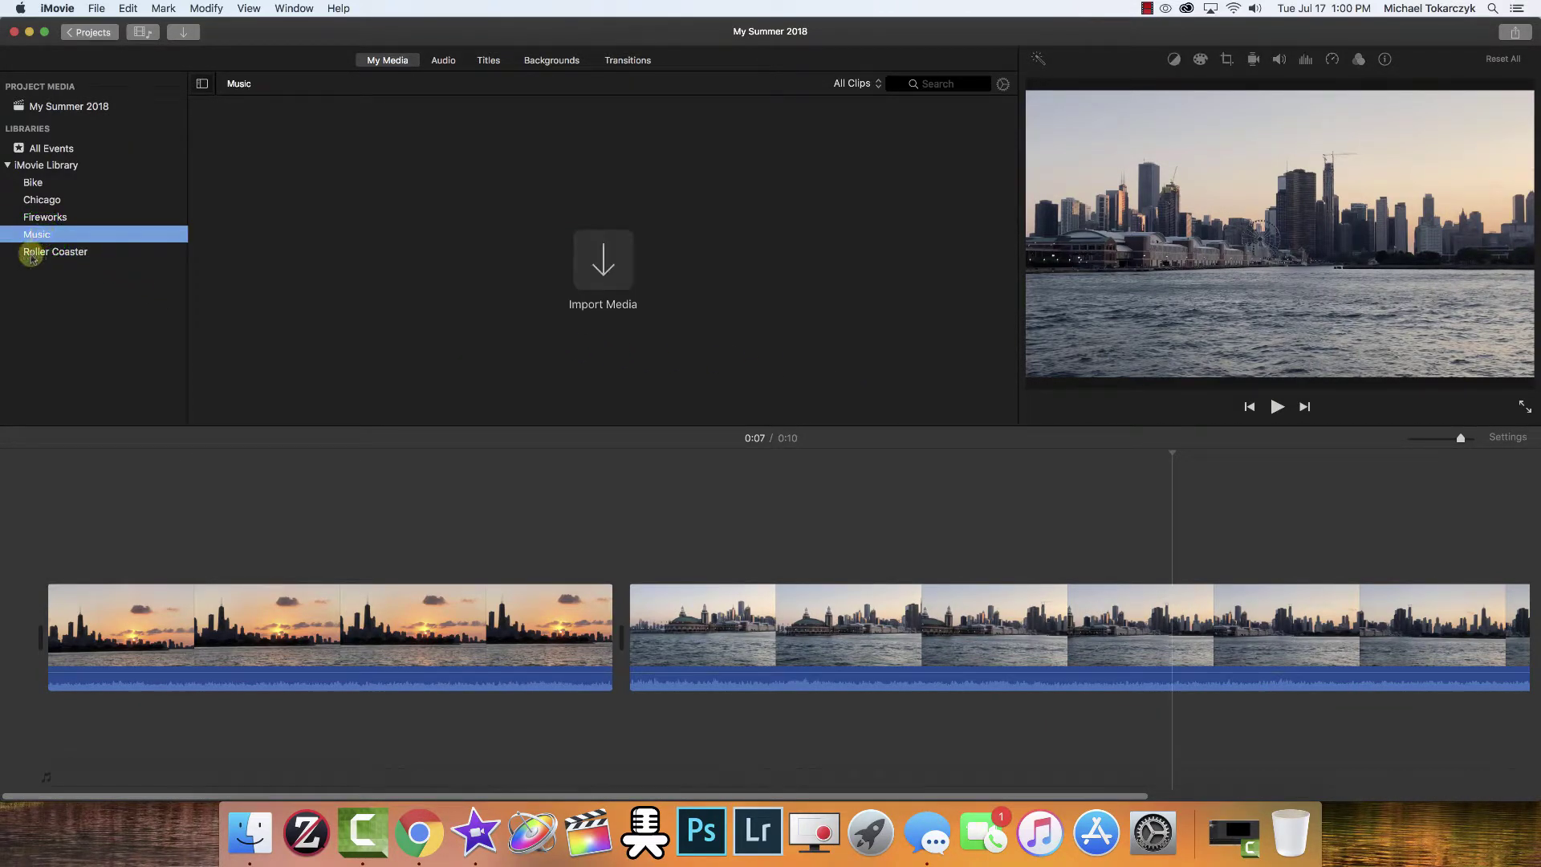
left_click(601, 280)
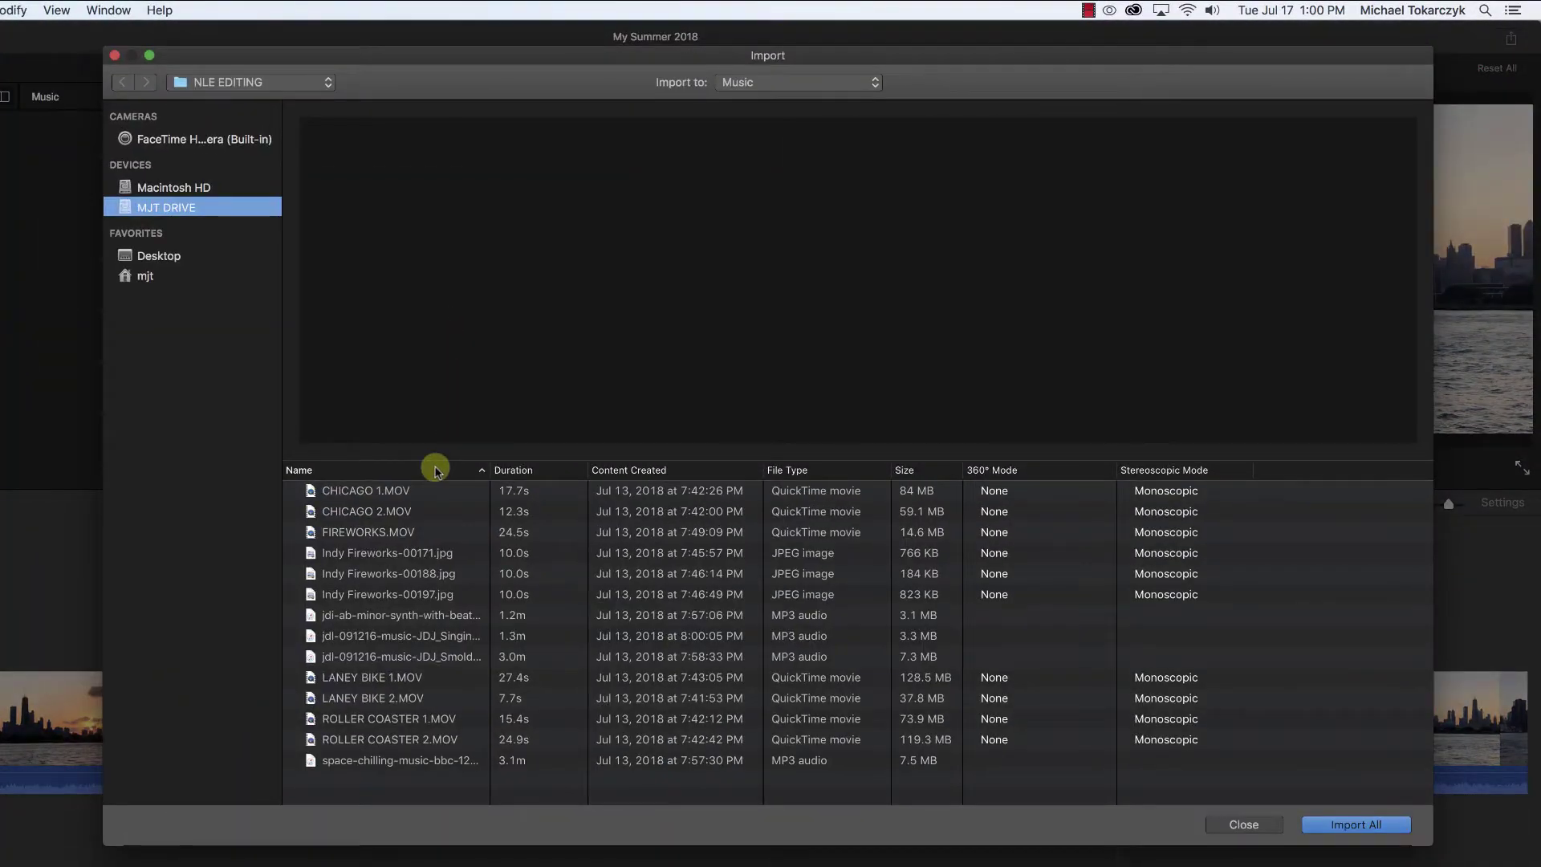
left_click(375, 614)
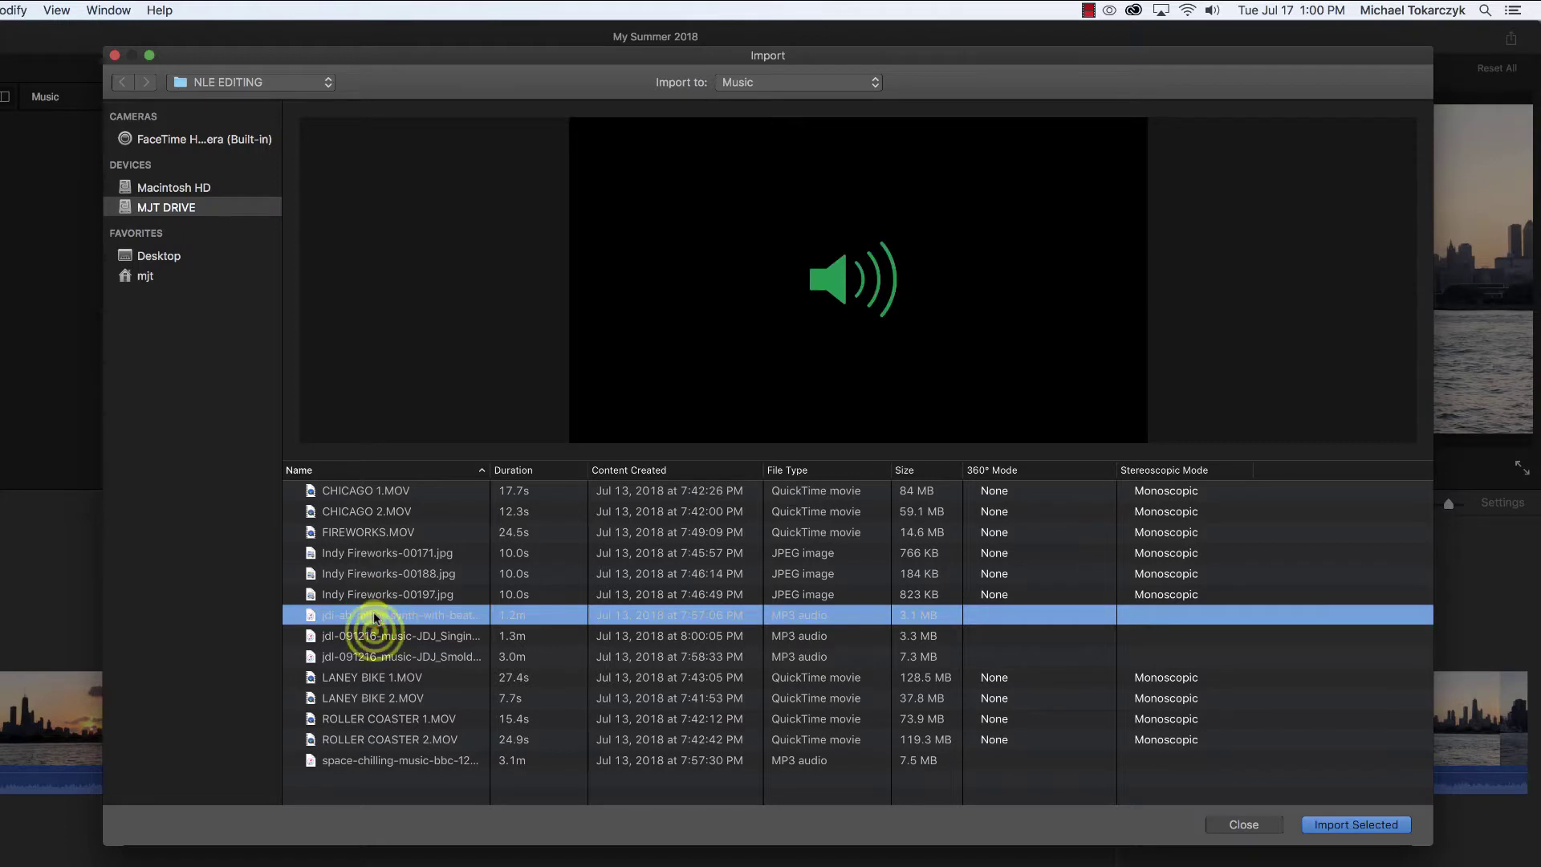
left_click(371, 657, "shift")
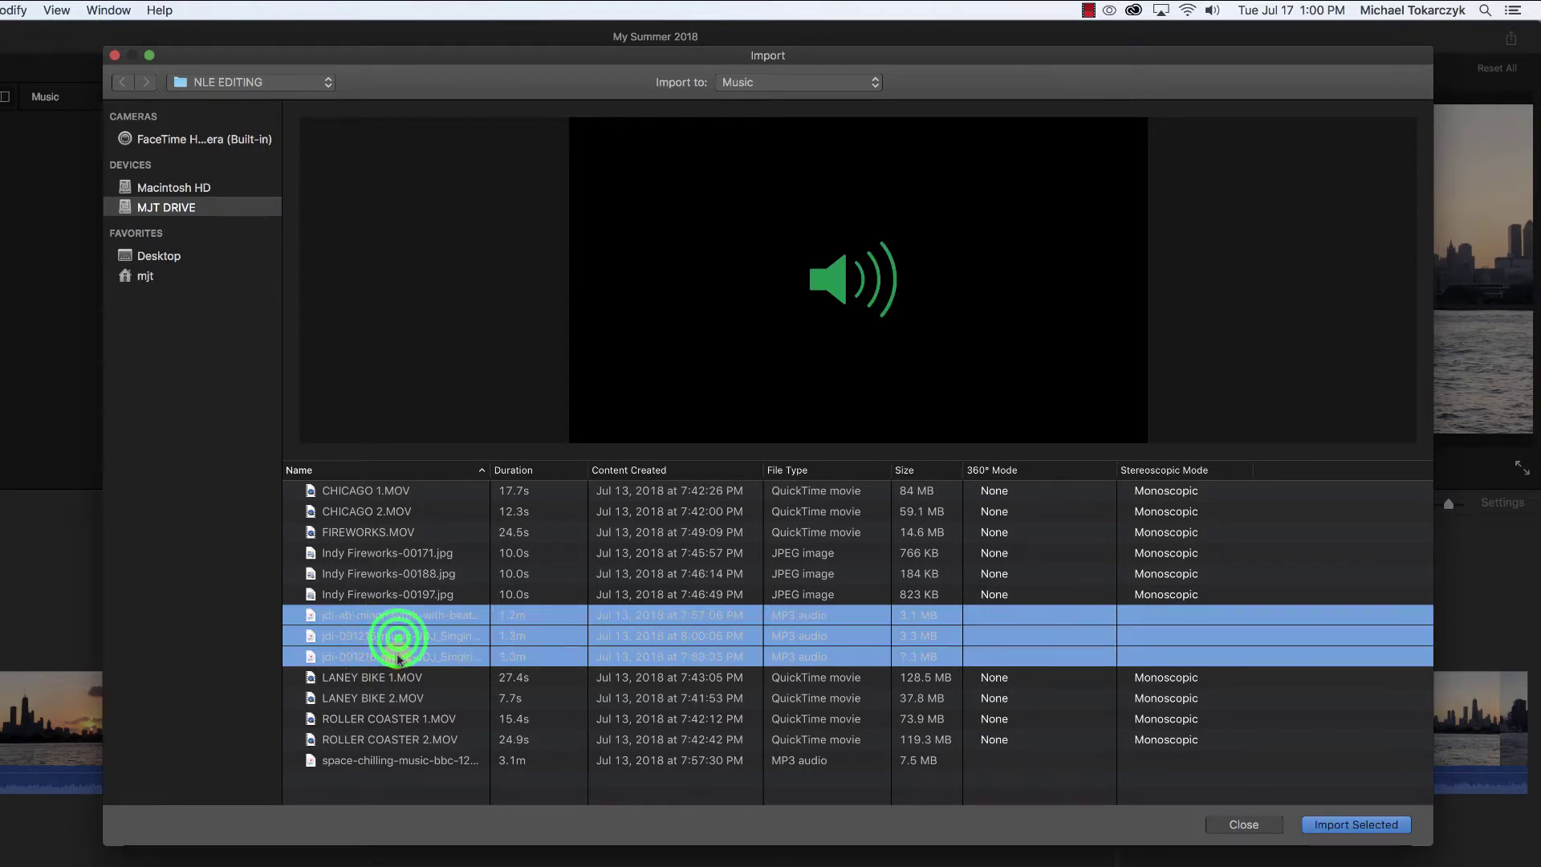
left_click(375, 673)
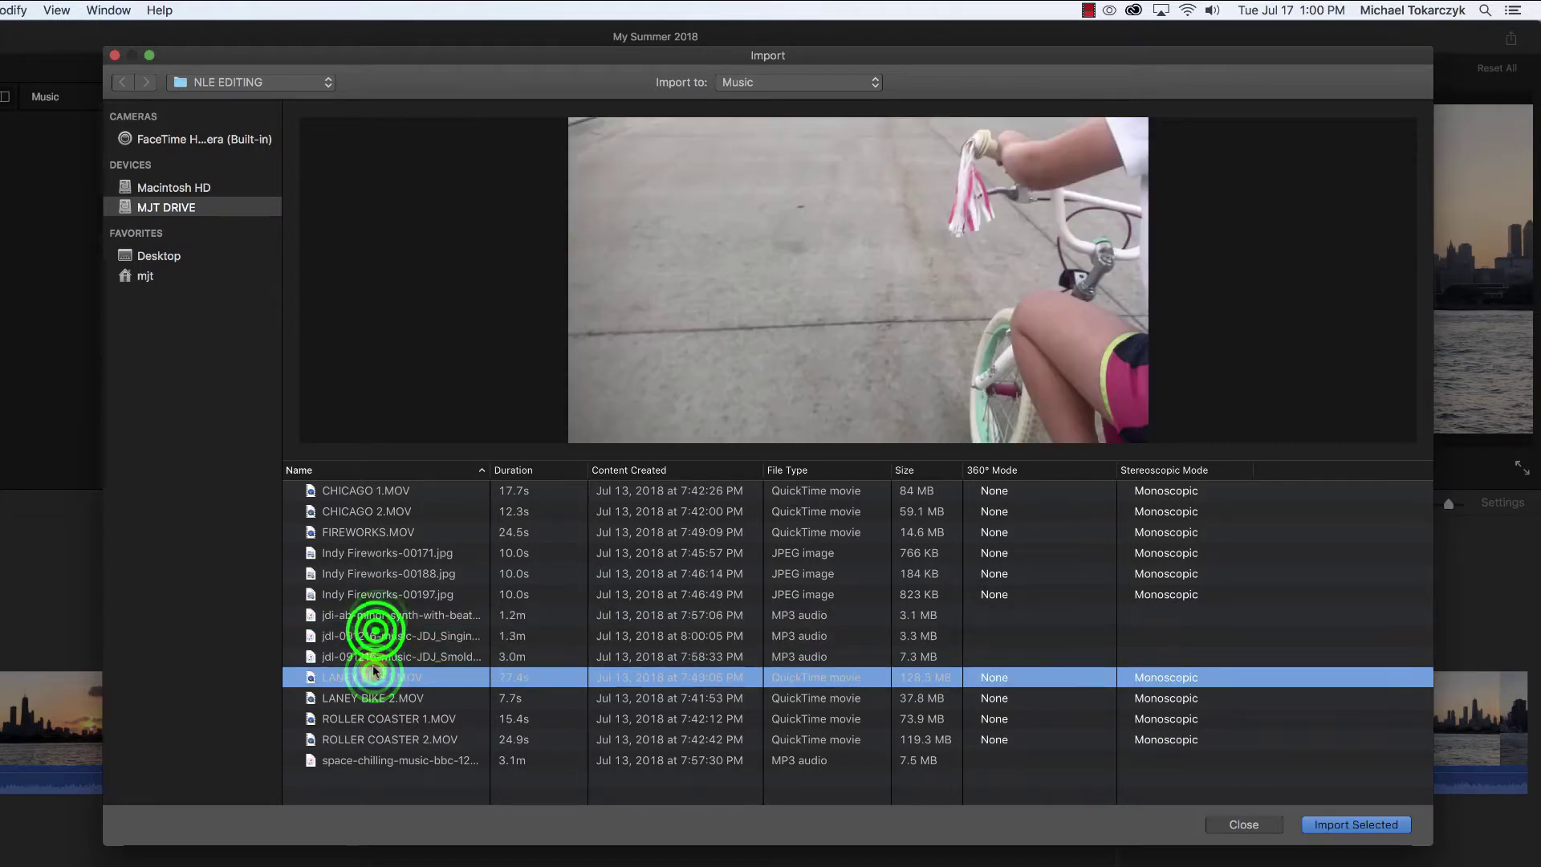
left_click(375, 616)
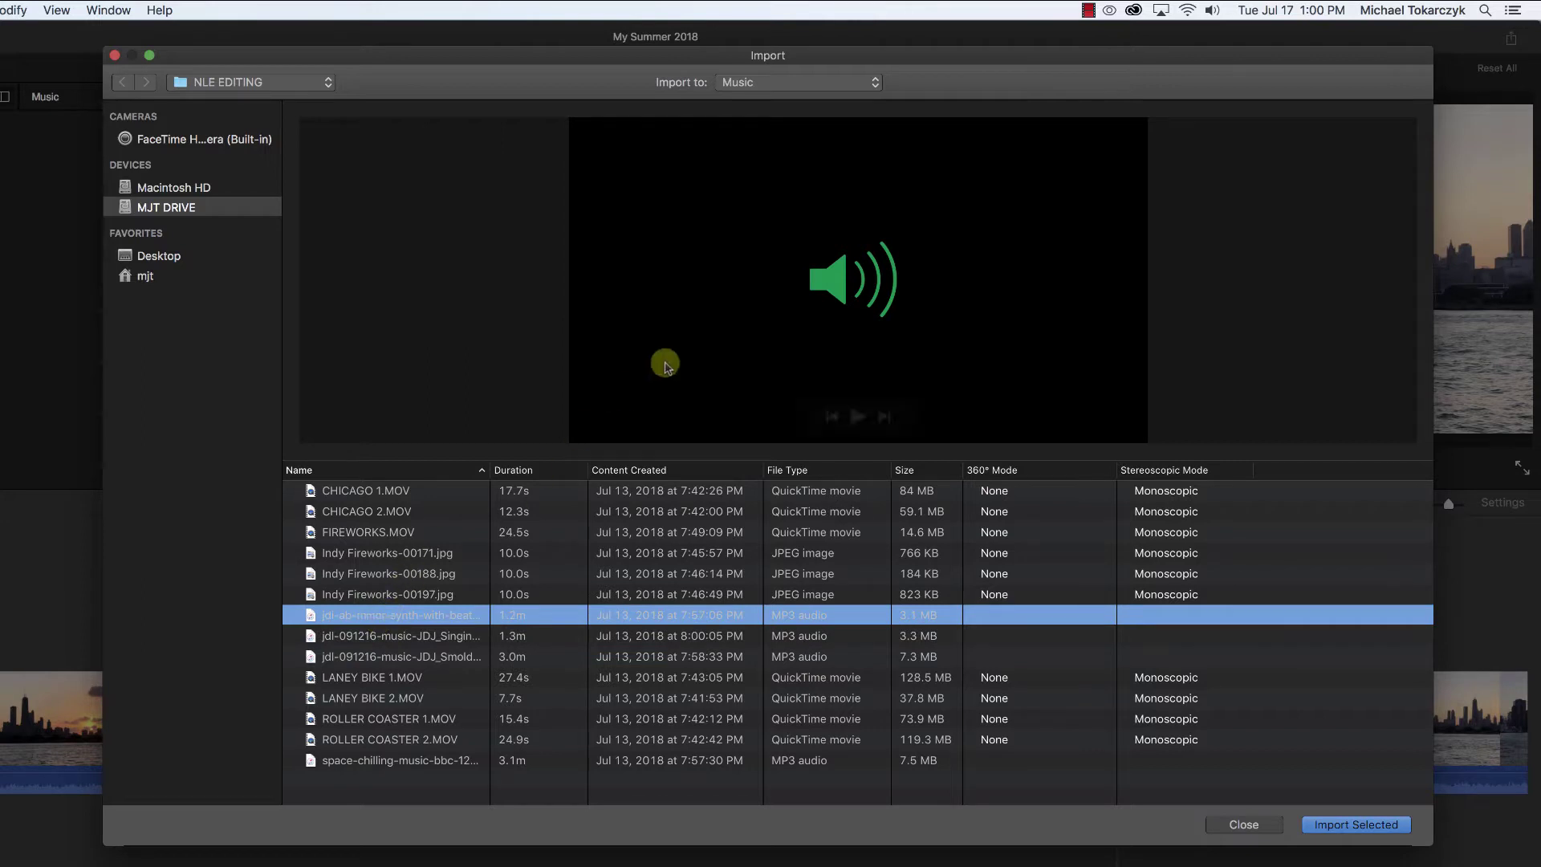
left_click(856, 416)
key("XF86AudioRaiseVolume")
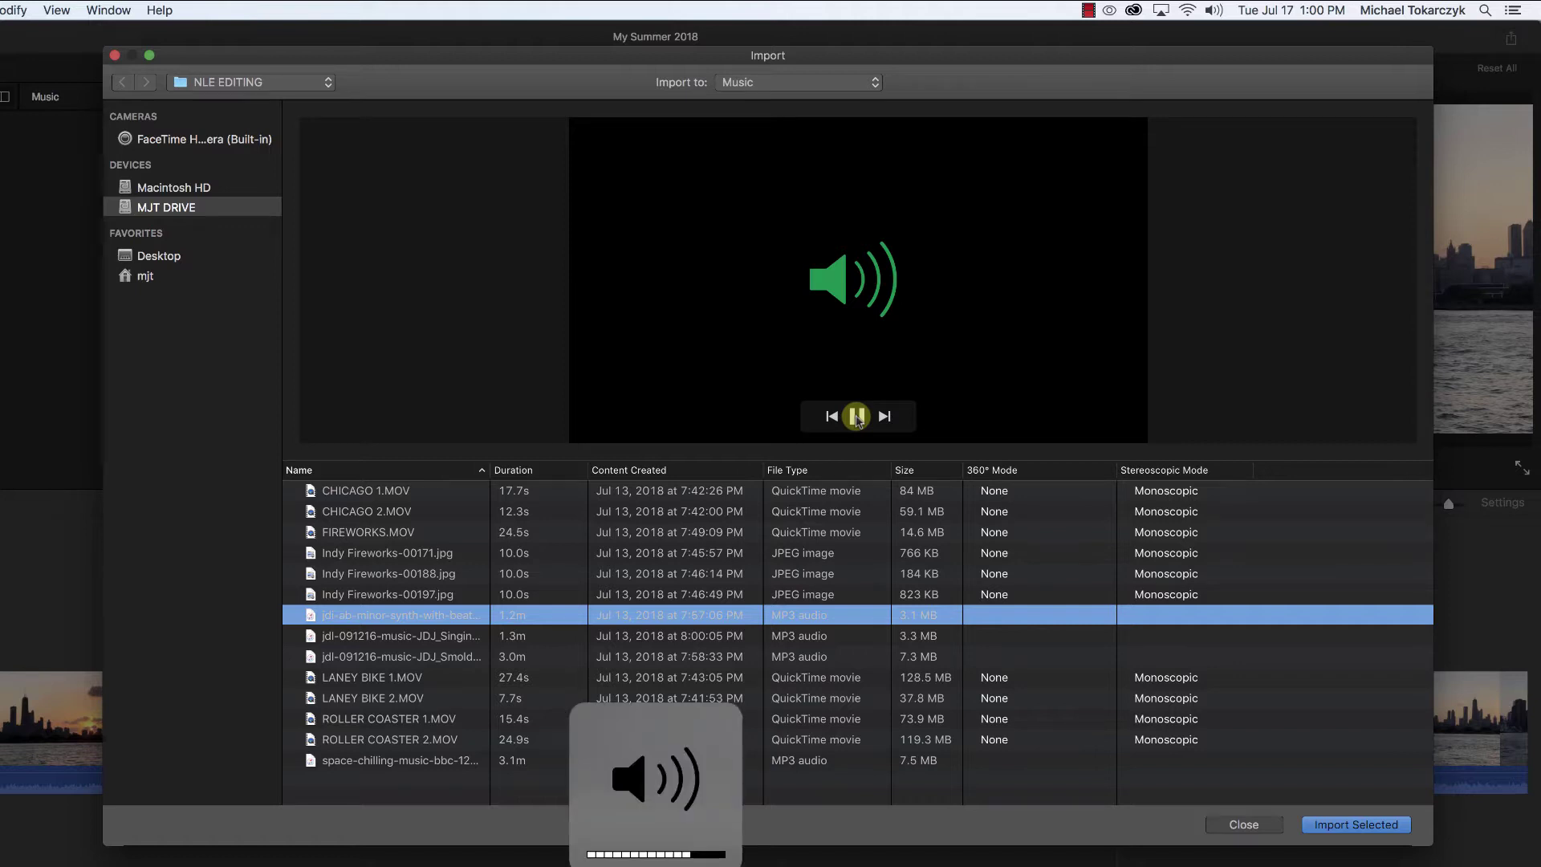
left_click(856, 416)
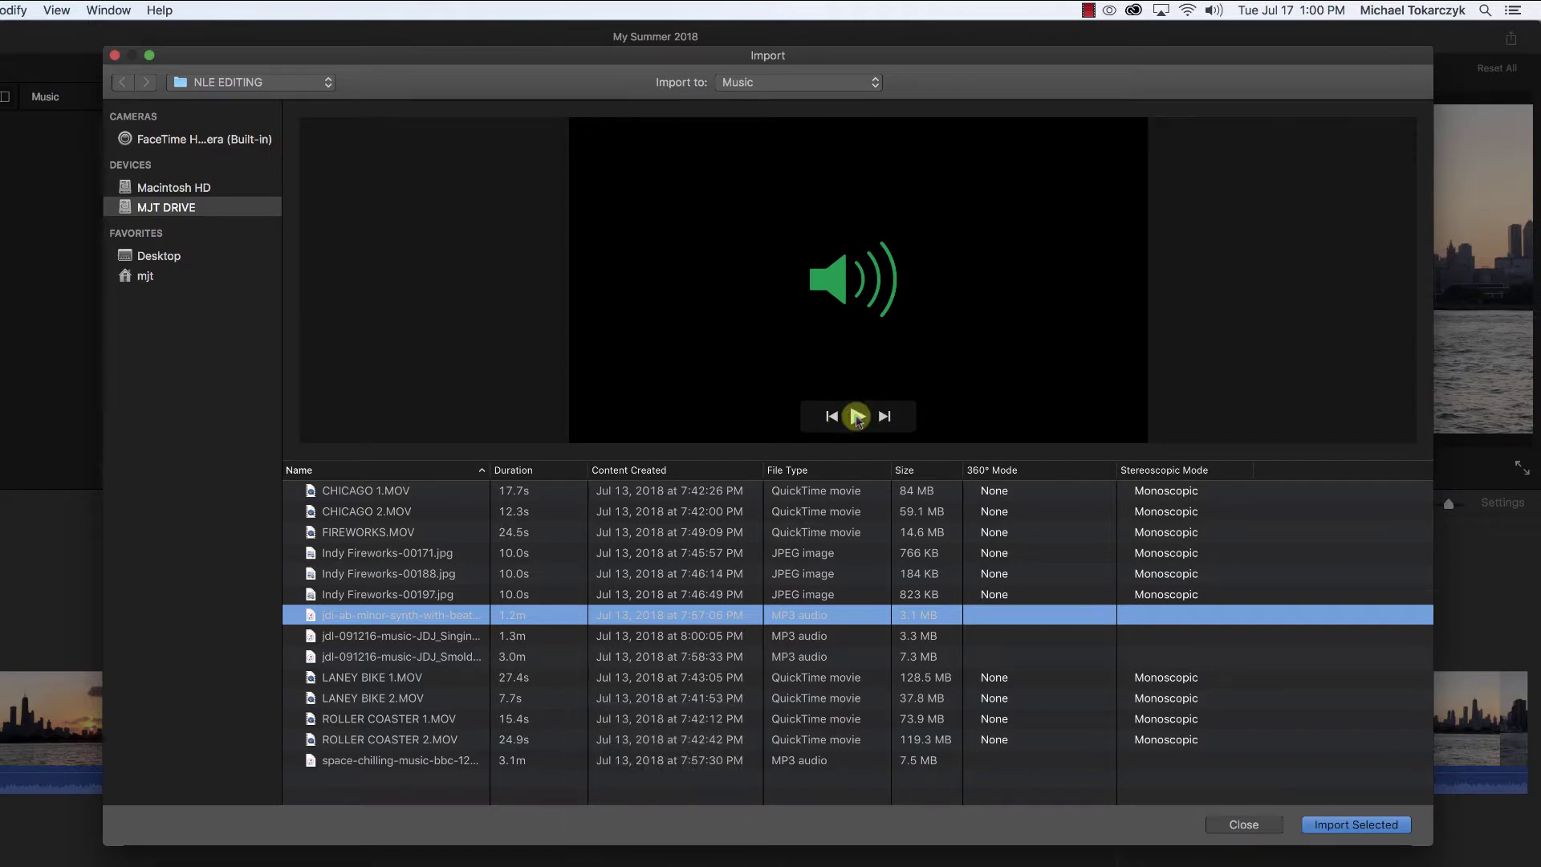
Step: Import the jdi-ab-minor-synth MP3 and the two jdl-091216-music MP3 files into the Music event
left_click(383, 635, "shift")
key("shift+Down")
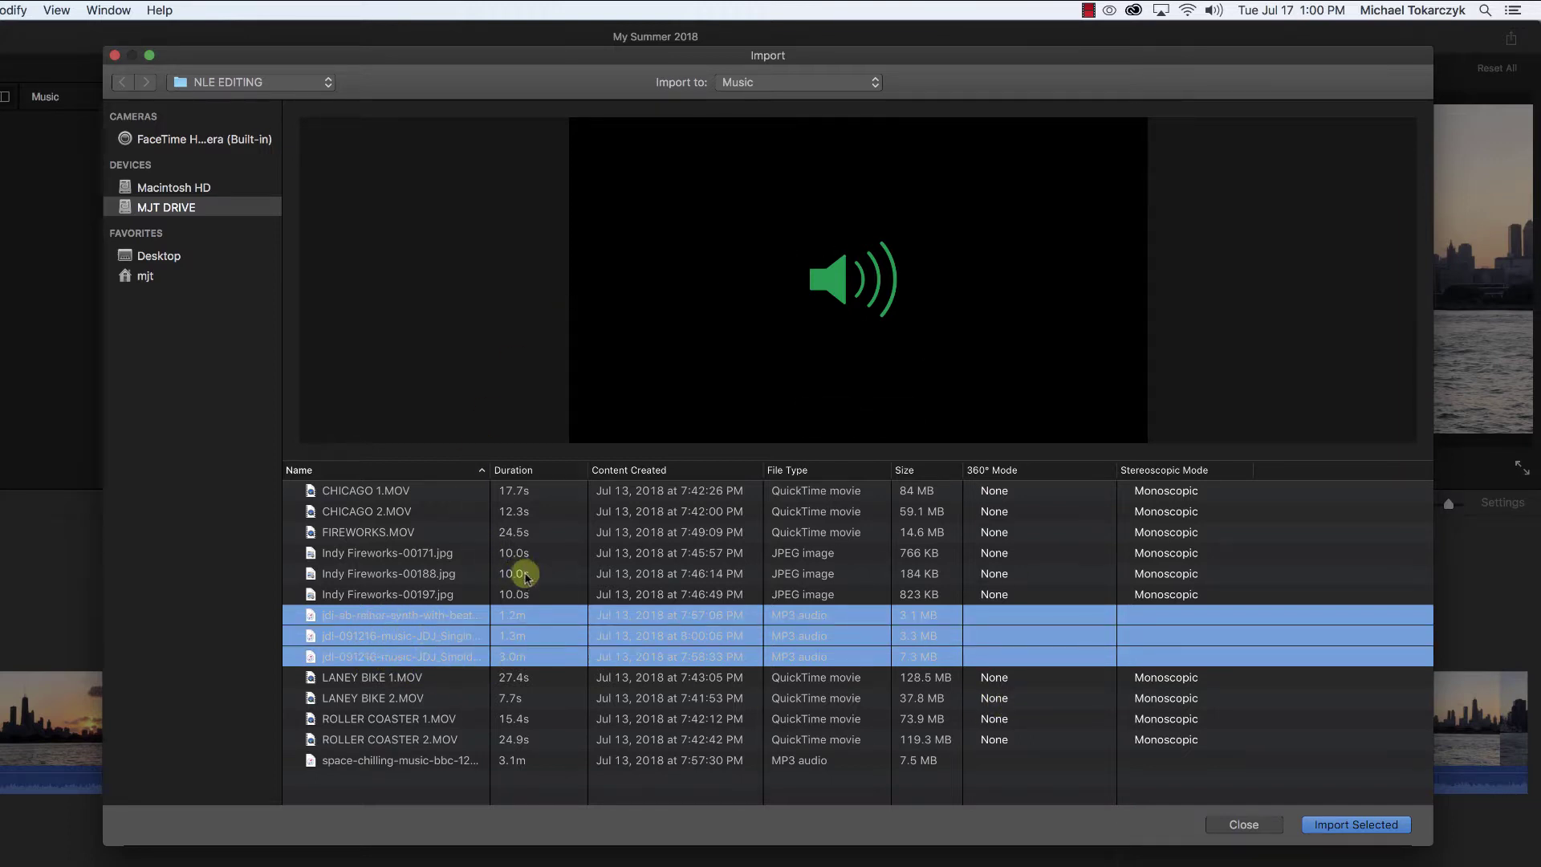
mouse_move(660, 212)
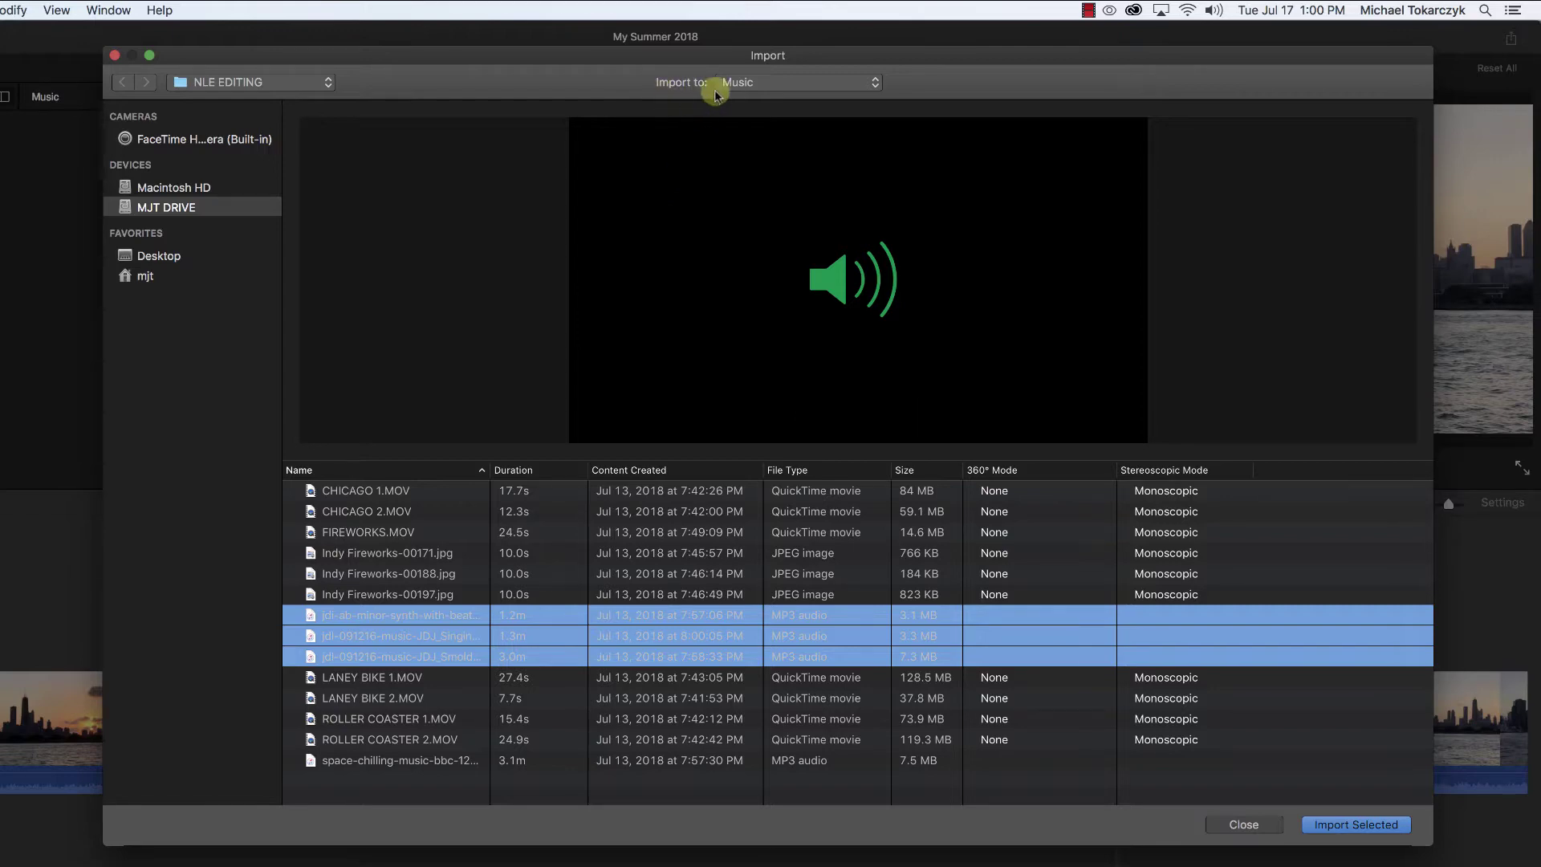
left_click(1370, 825)
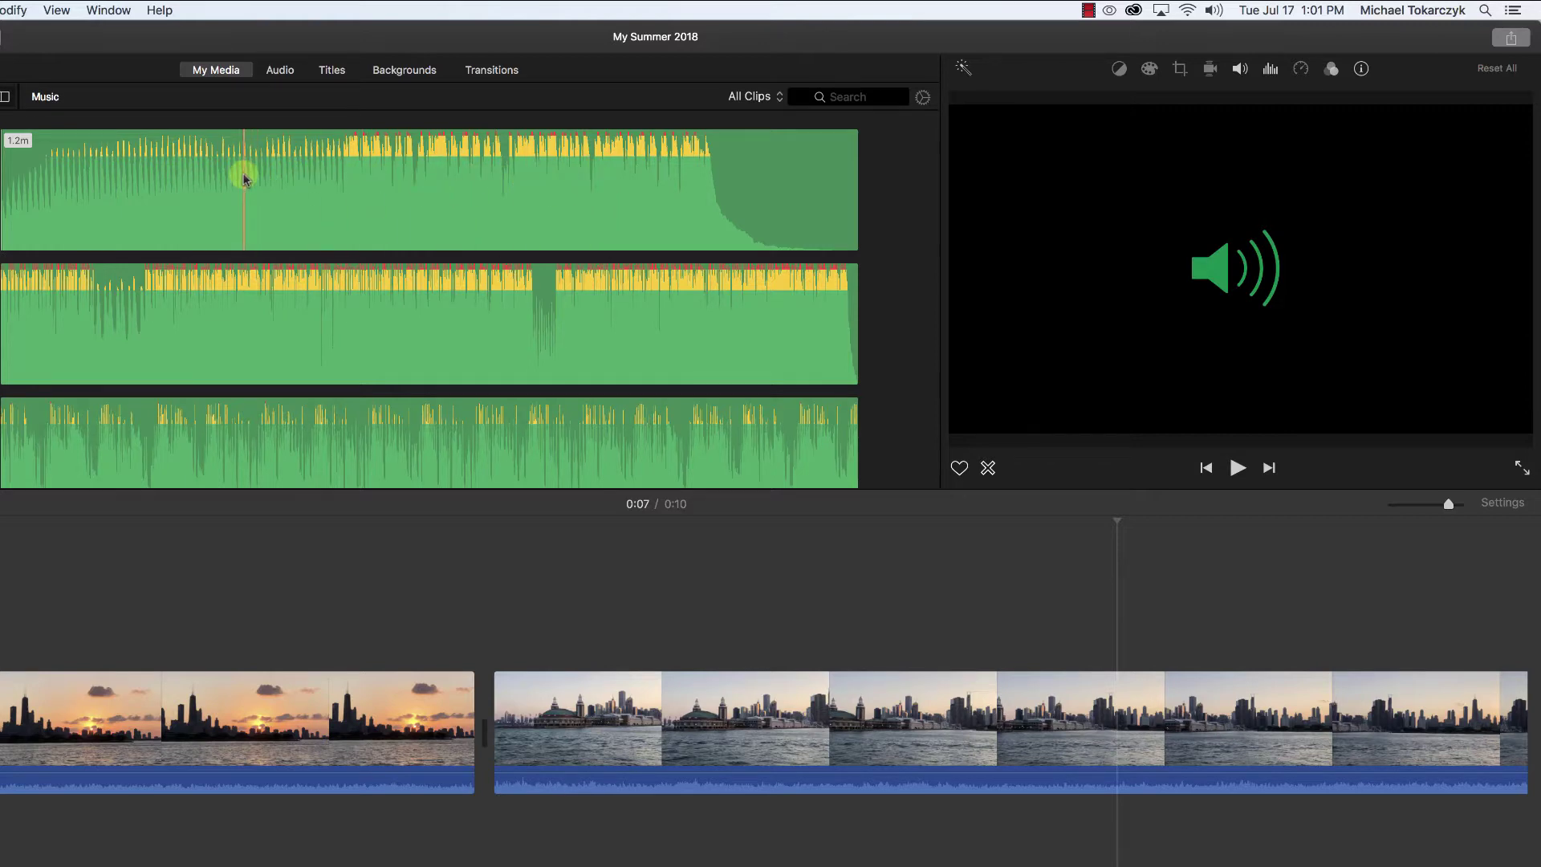
Step: Play parts of the three imported music tracks in the Music event to preview them
key("space")
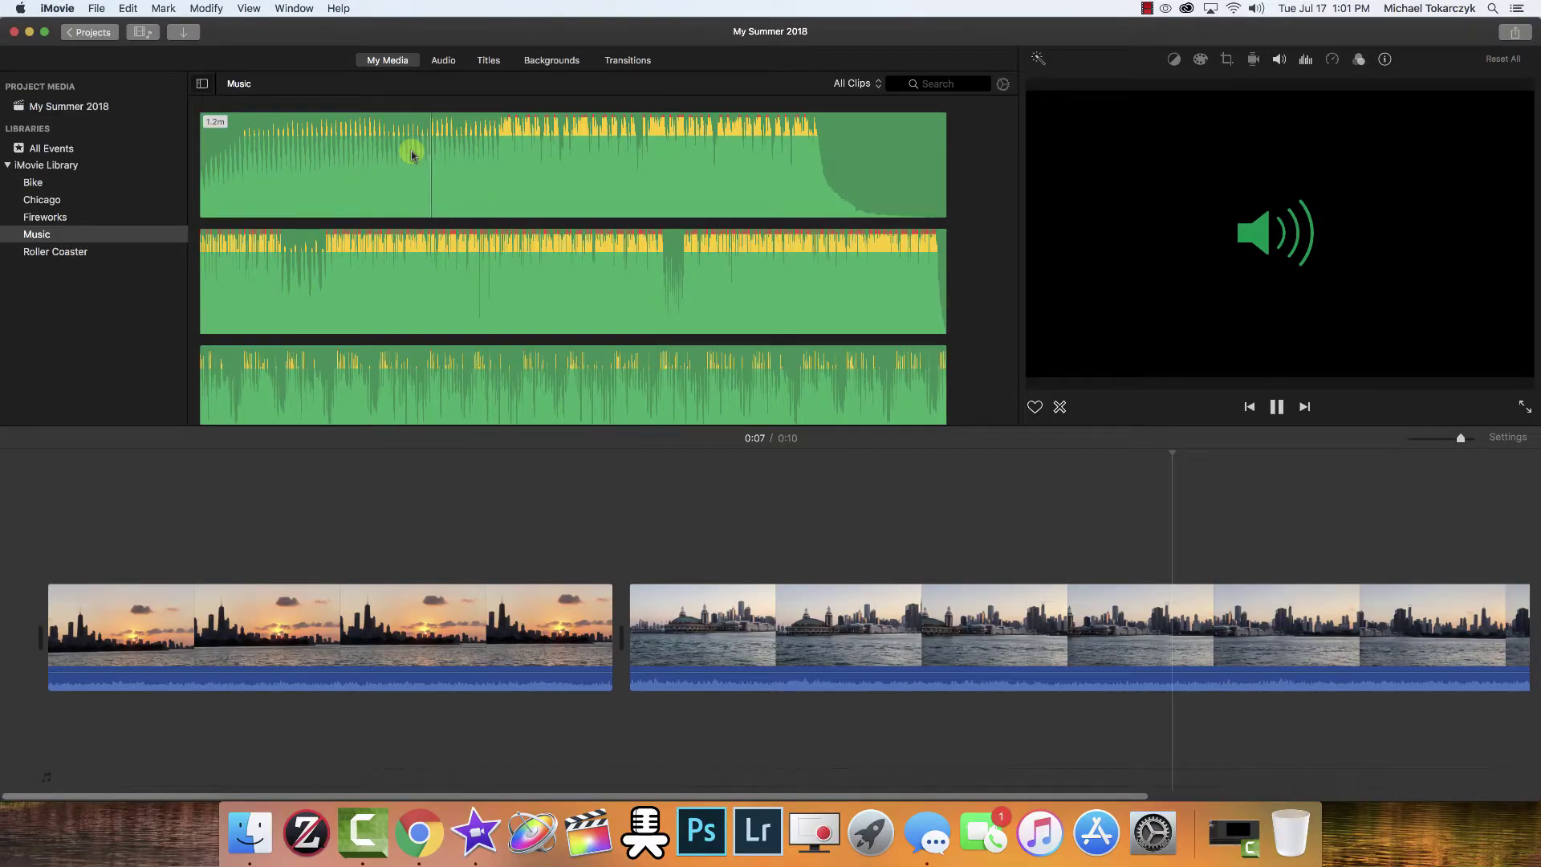
left_click(418, 259)
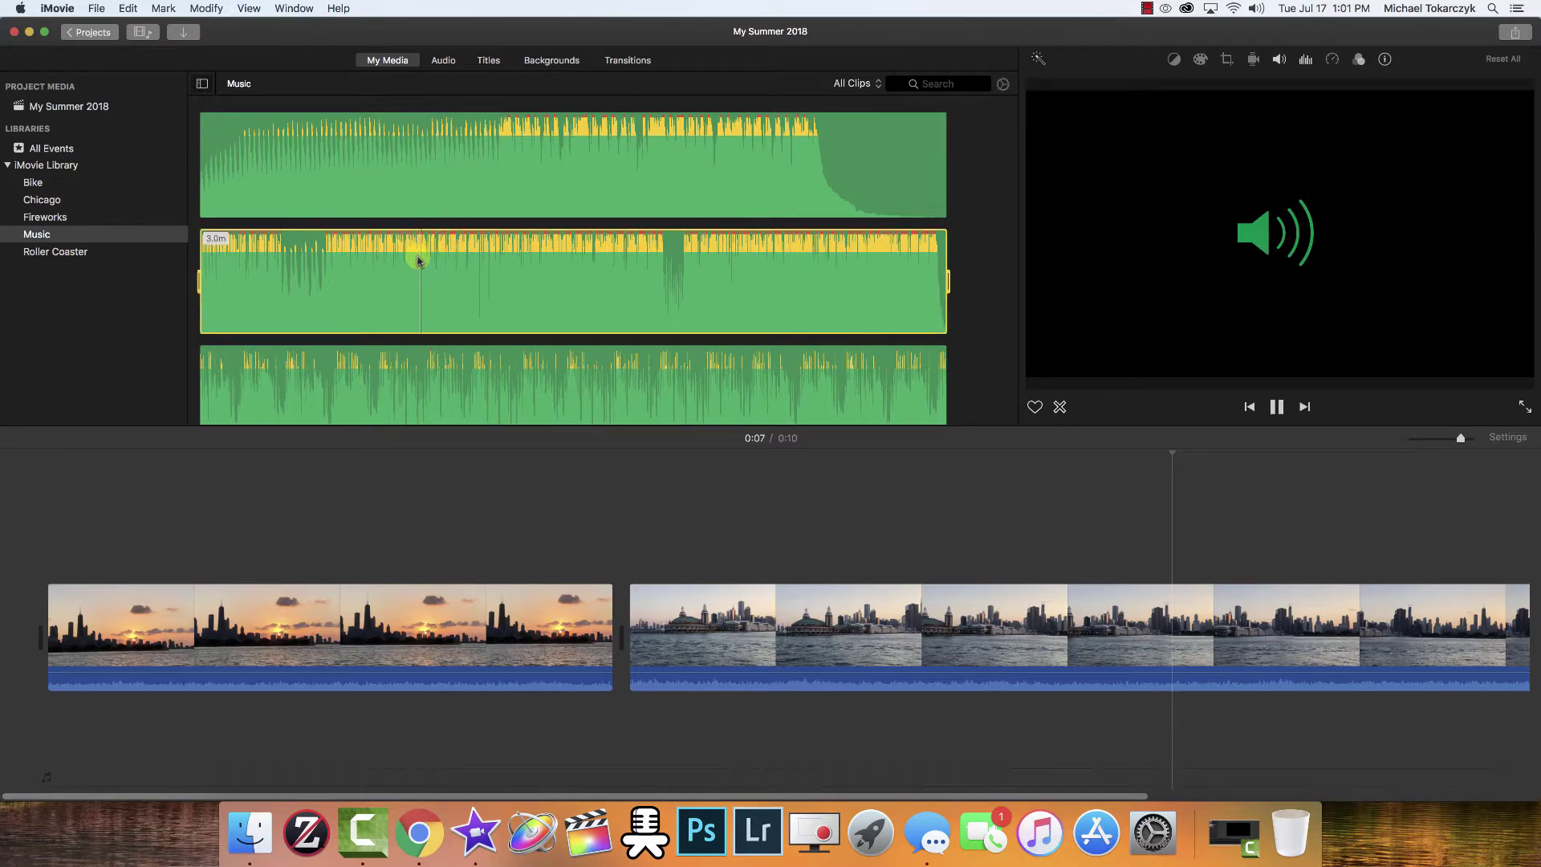
left_click(424, 365)
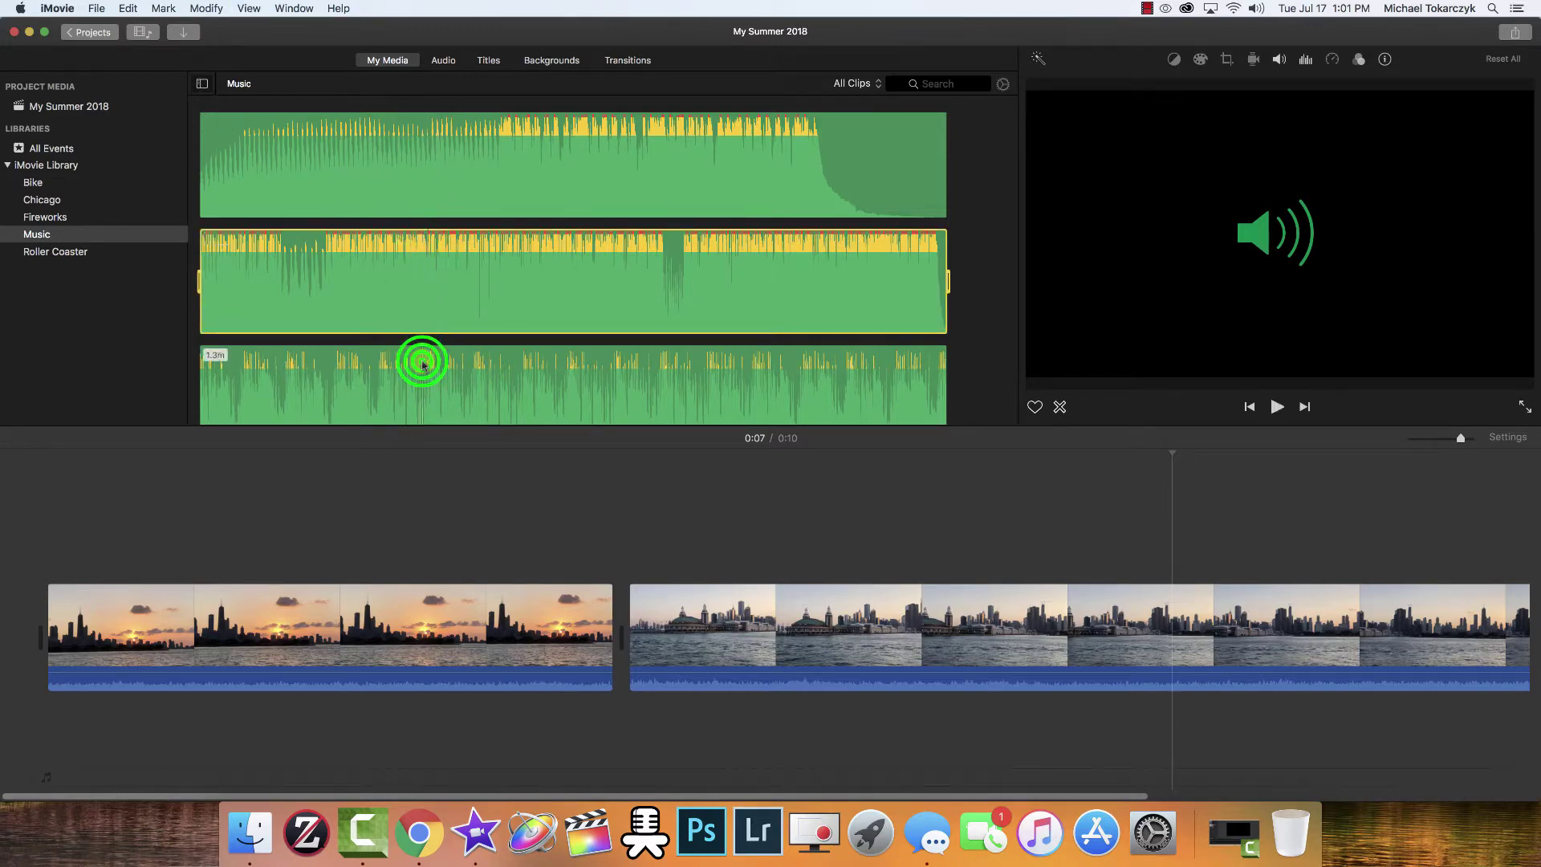
key("space")
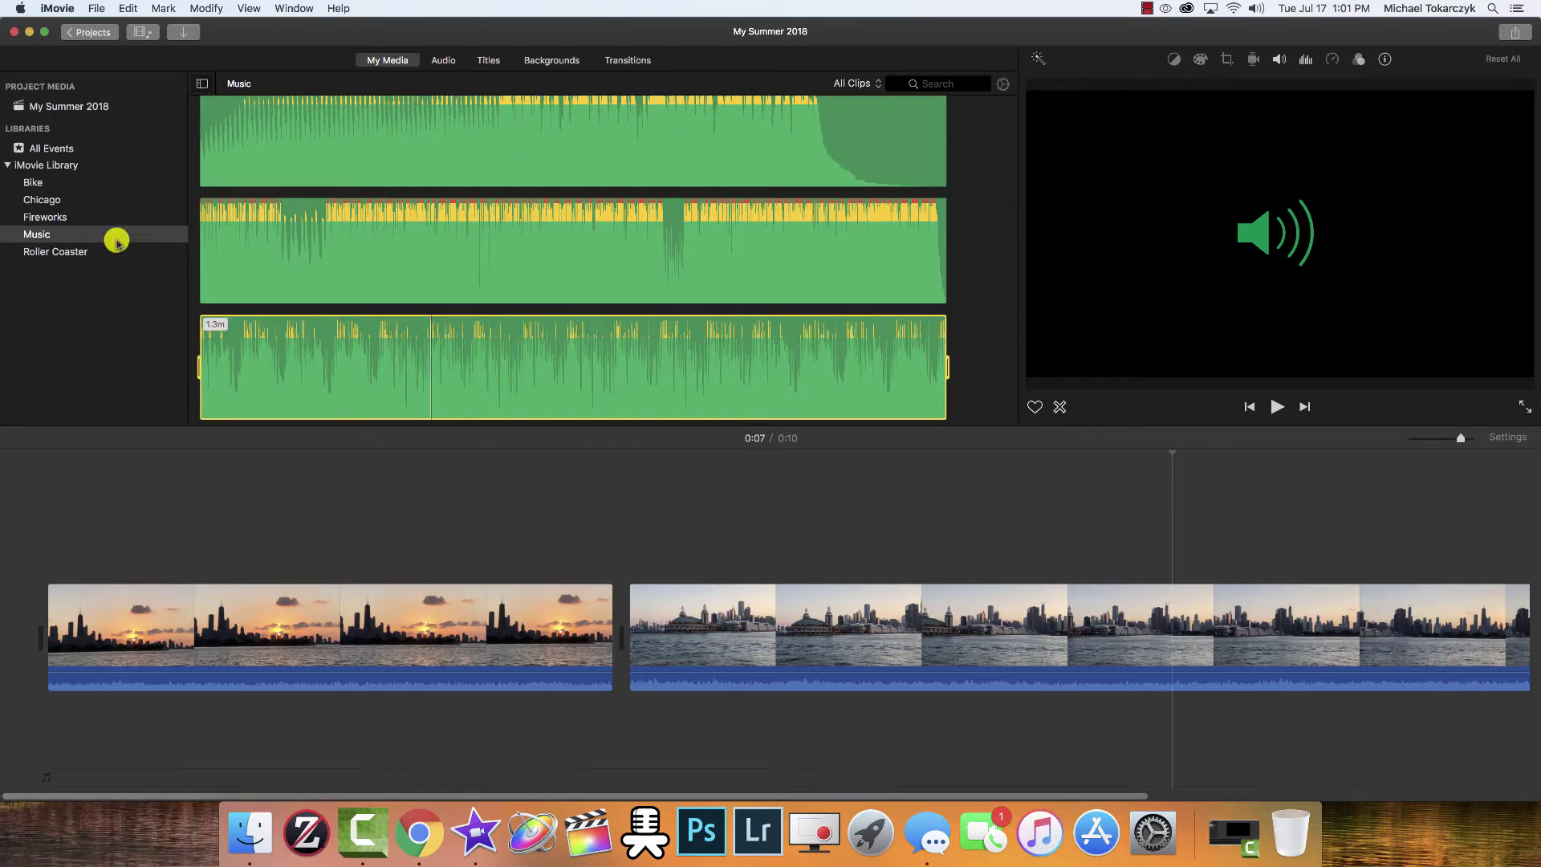
Step: Review the Bike, Chicago, Fireworks, Music and Roller Coaster events, and select all clips in the My Summer 2018 project media
left_click(50, 185)
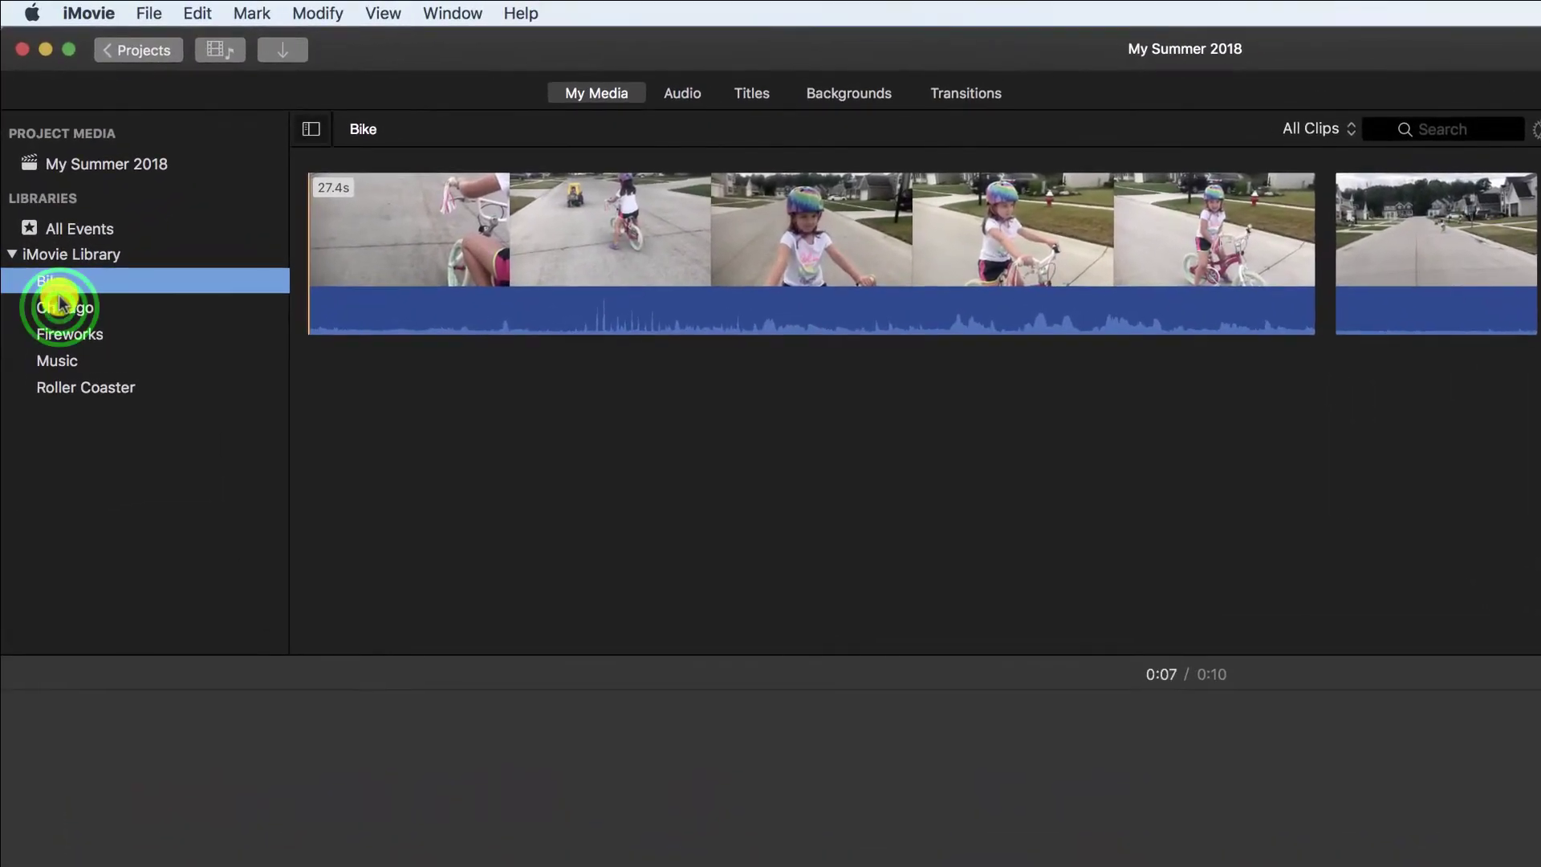
left_click(49, 252)
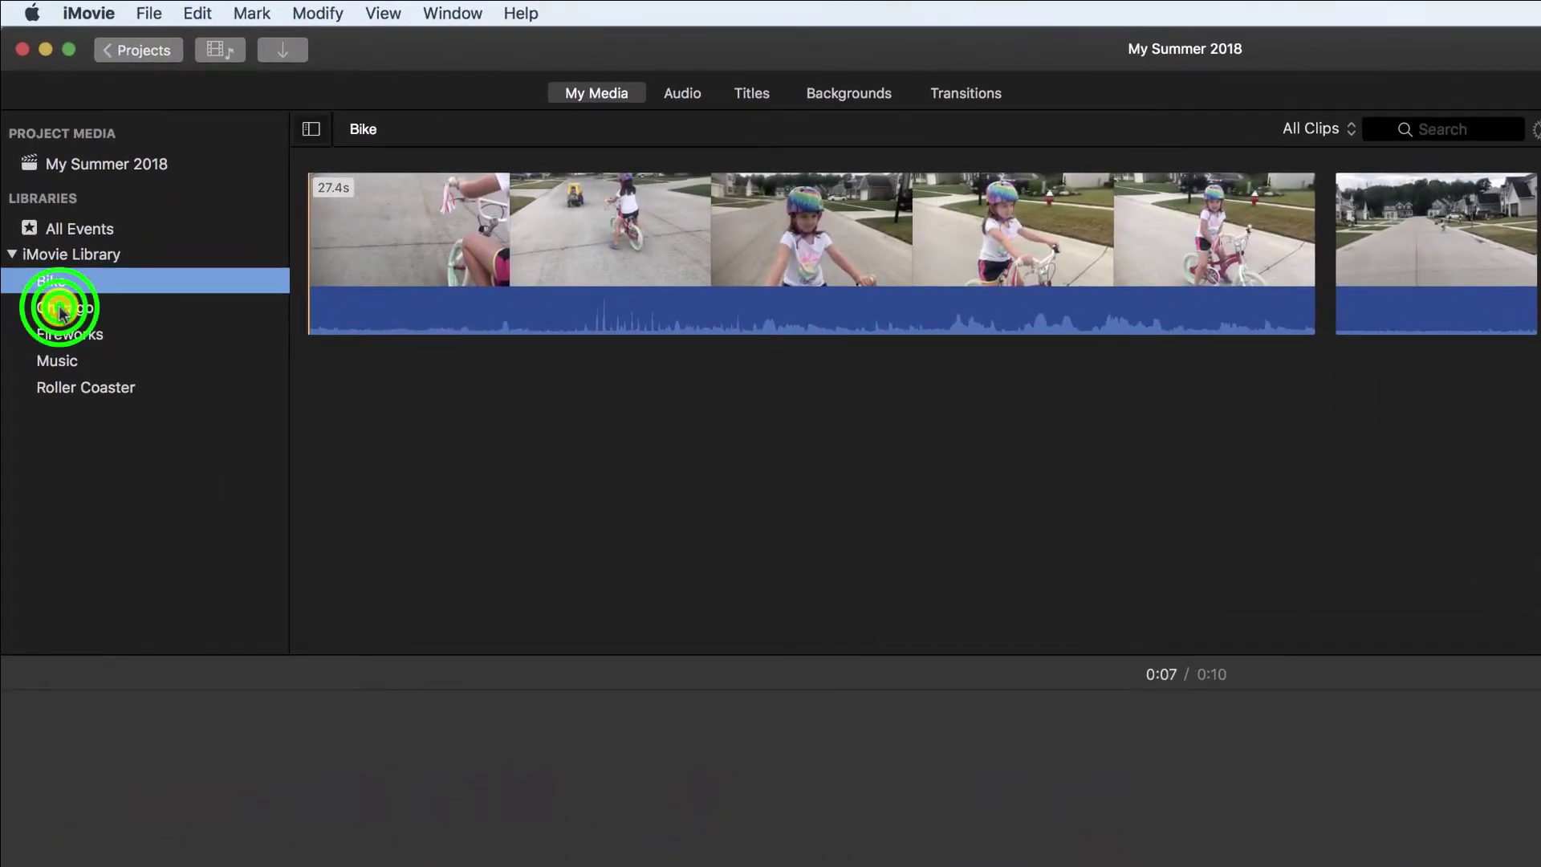
left_click(73, 334)
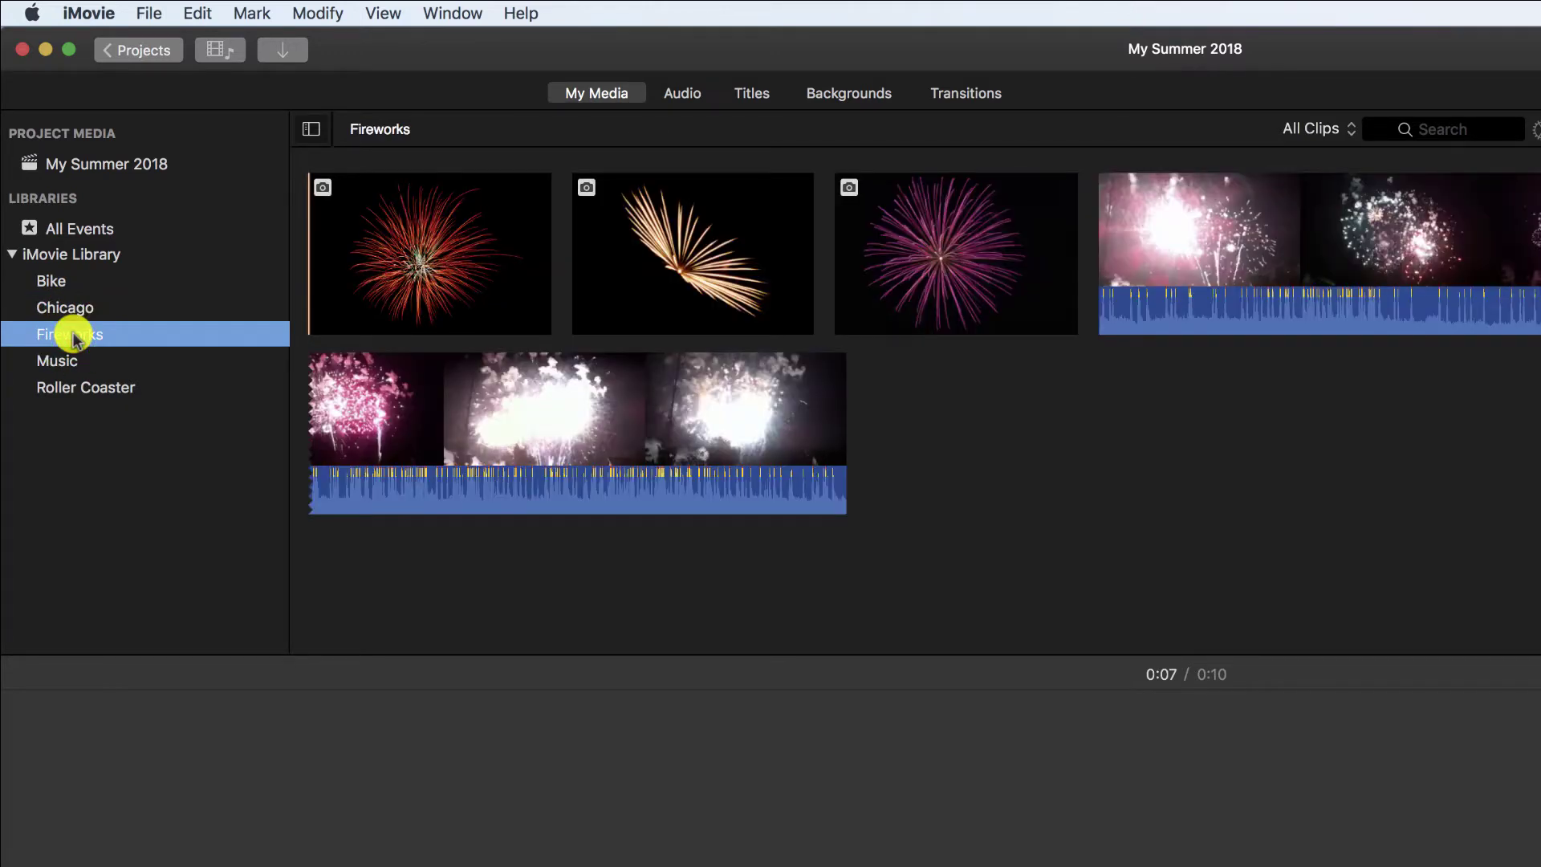
left_click(435, 259)
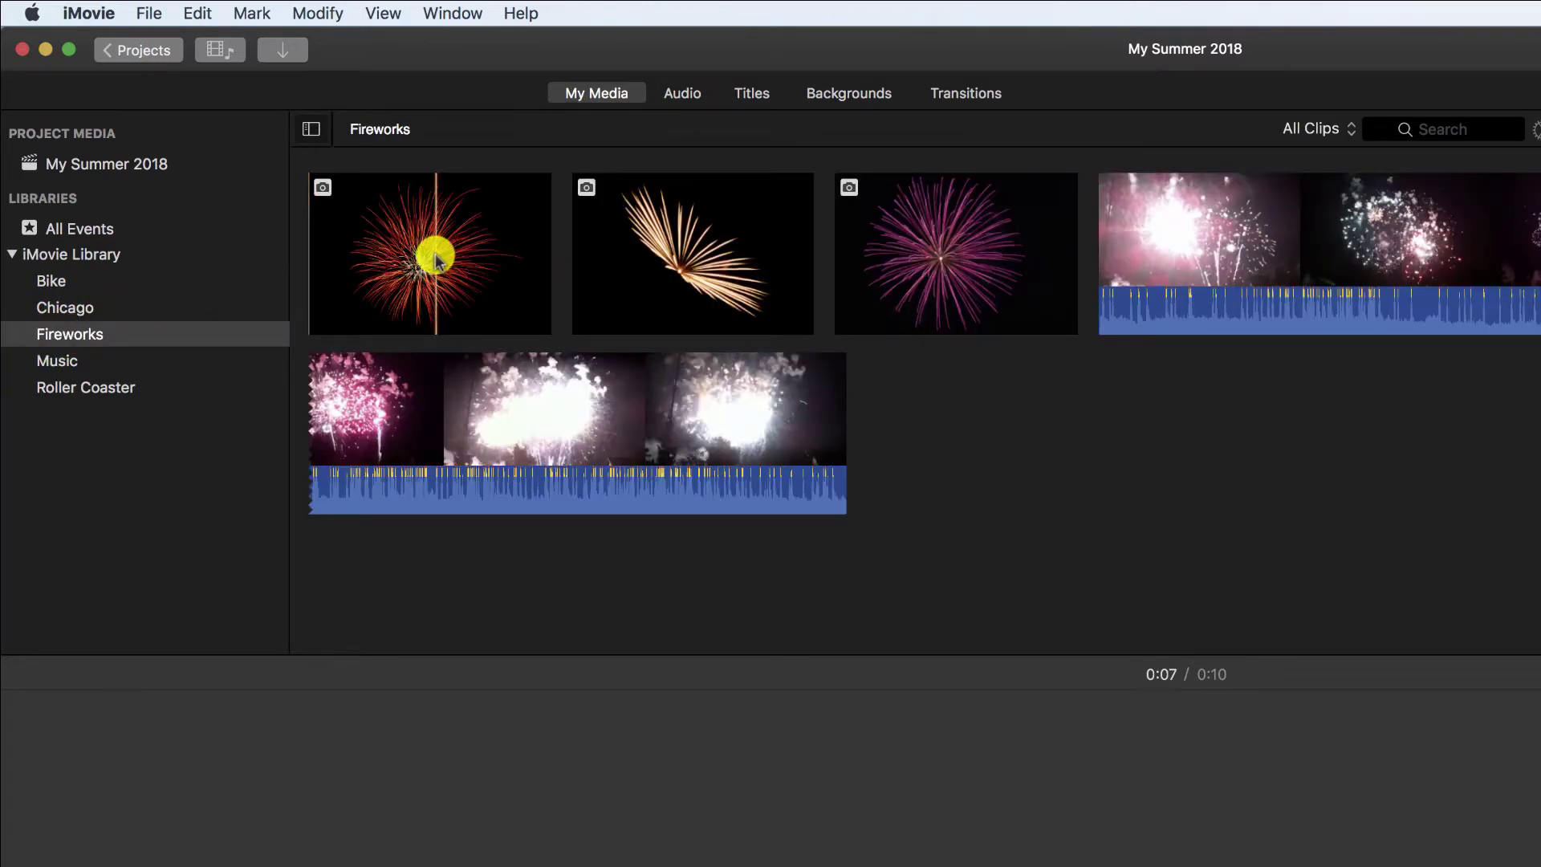
left_click(64, 359)
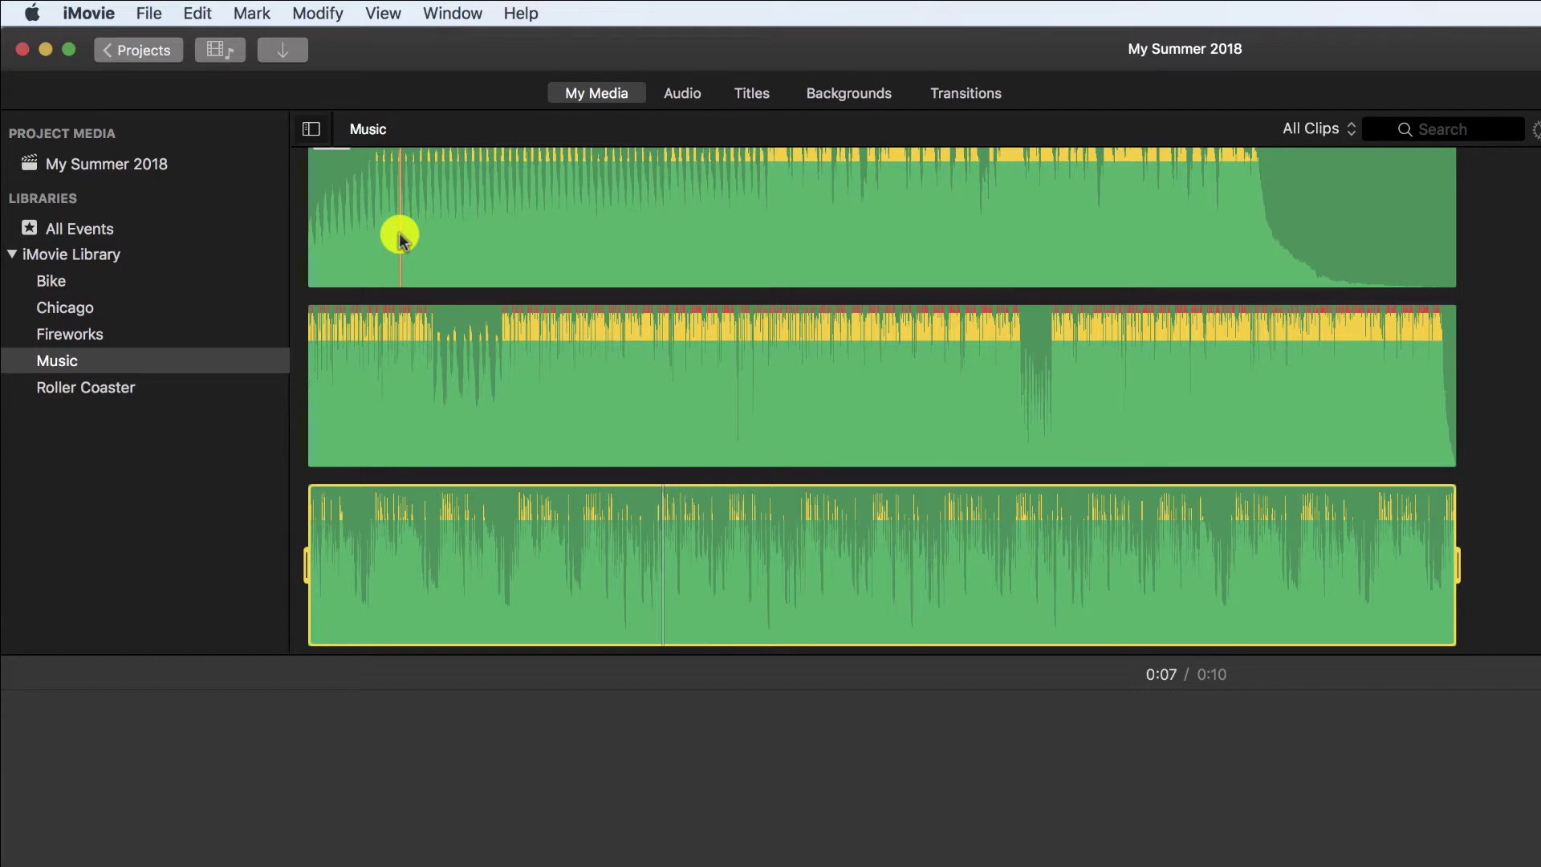
left_click(88, 388)
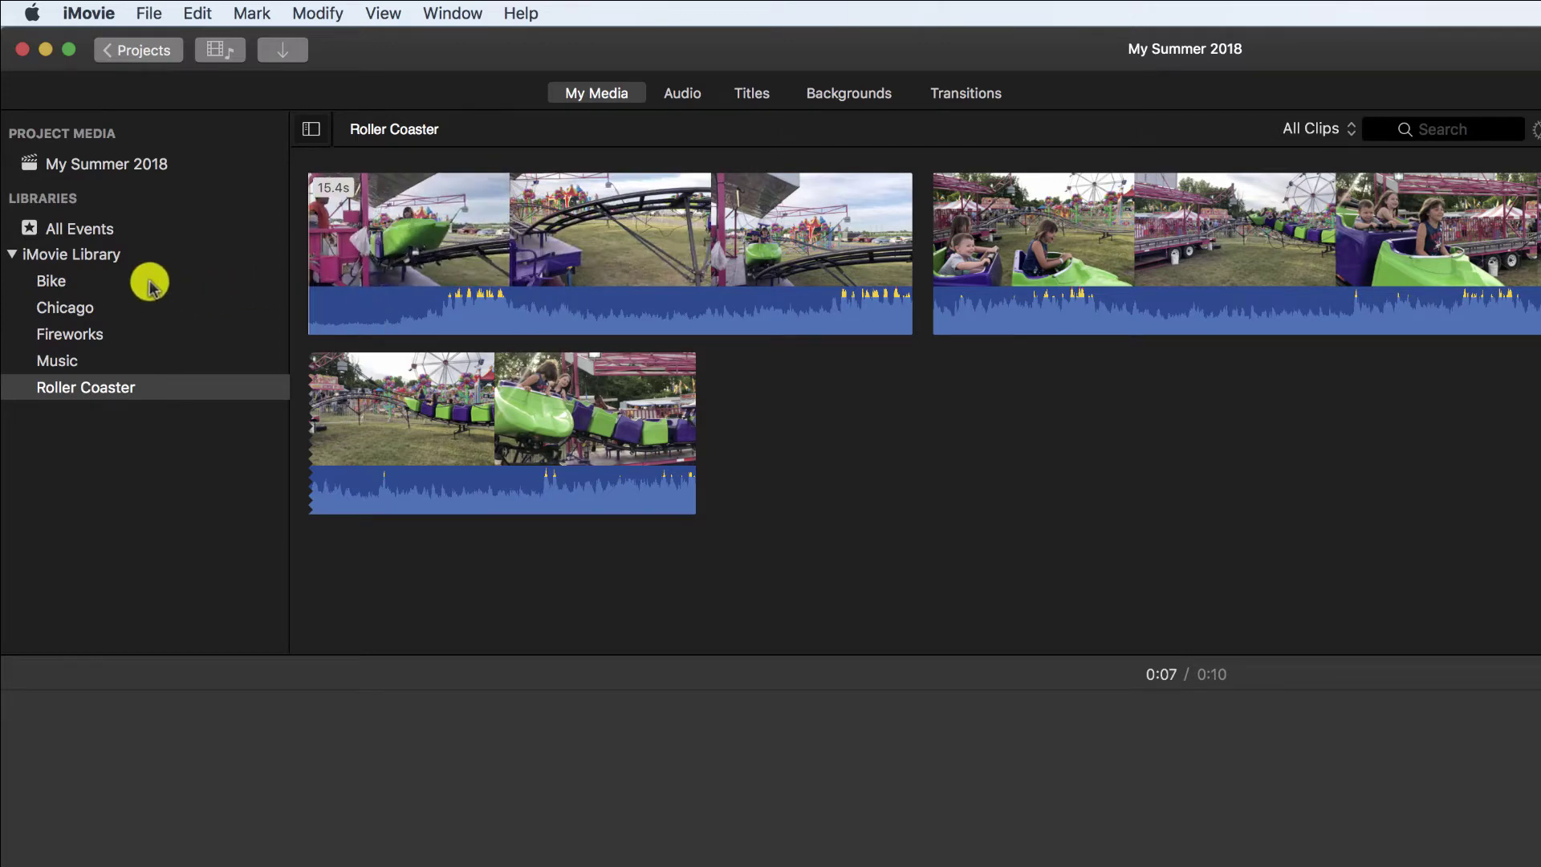
left_click(107, 164)
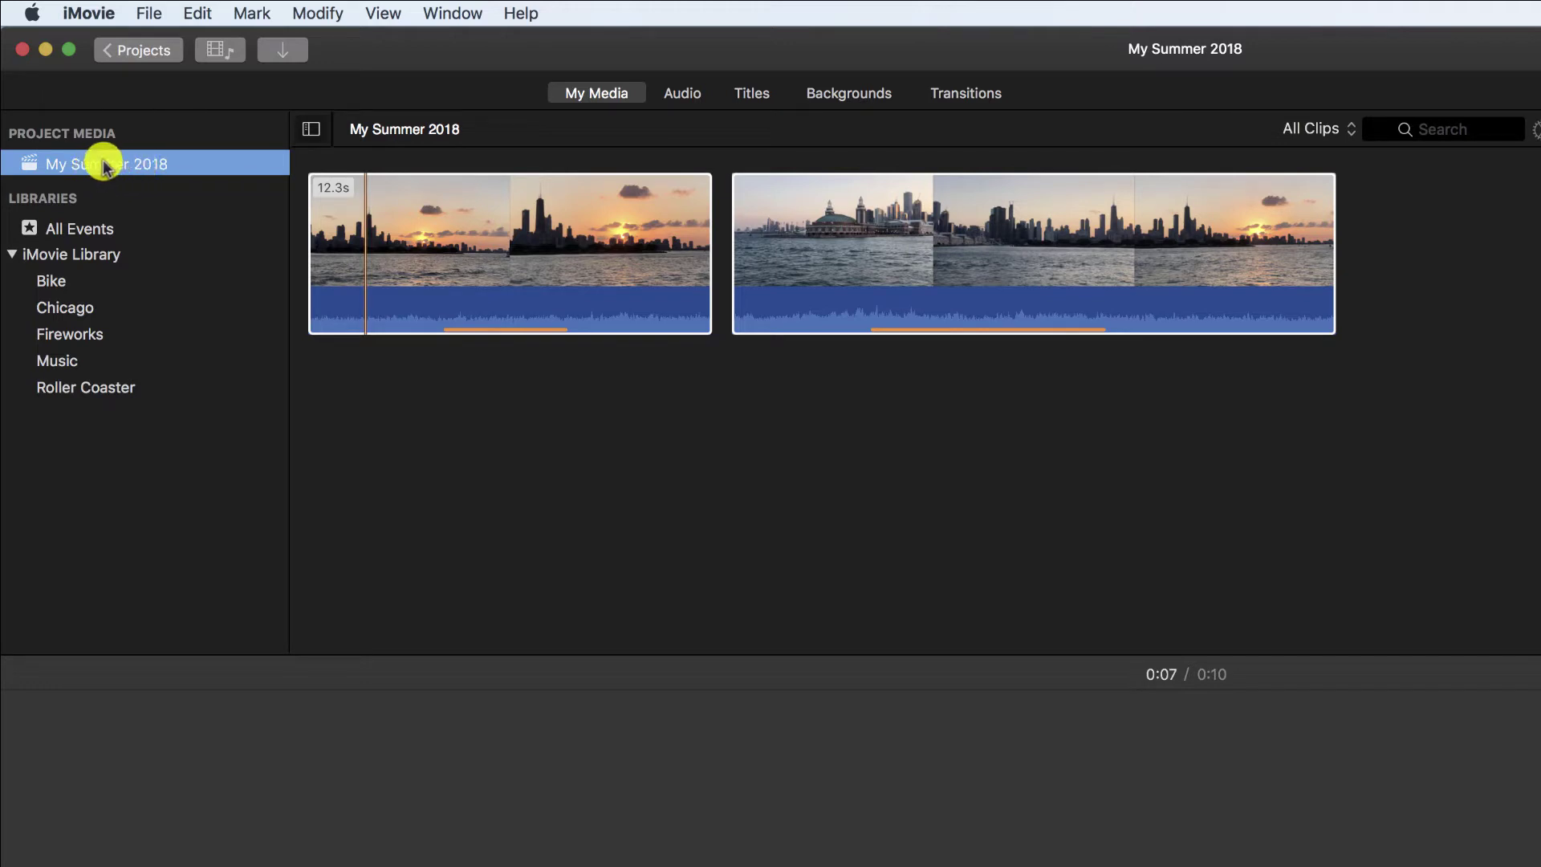
key("super+a")
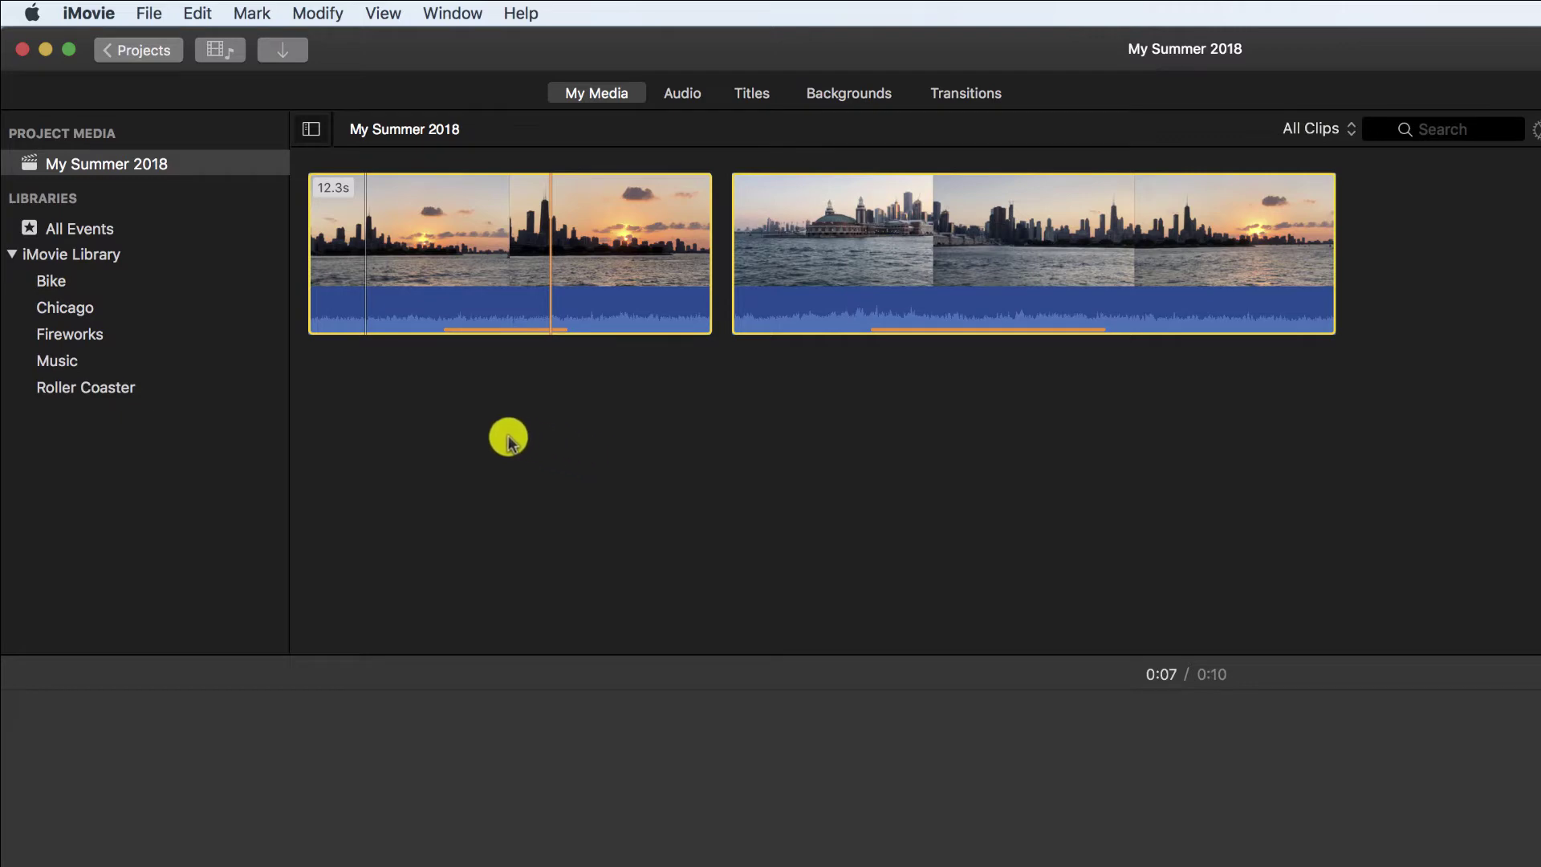
Step: Play part of the Fireworks event's video and add a section of about 4 seconds to the start of the timeline
left_click(80, 337)
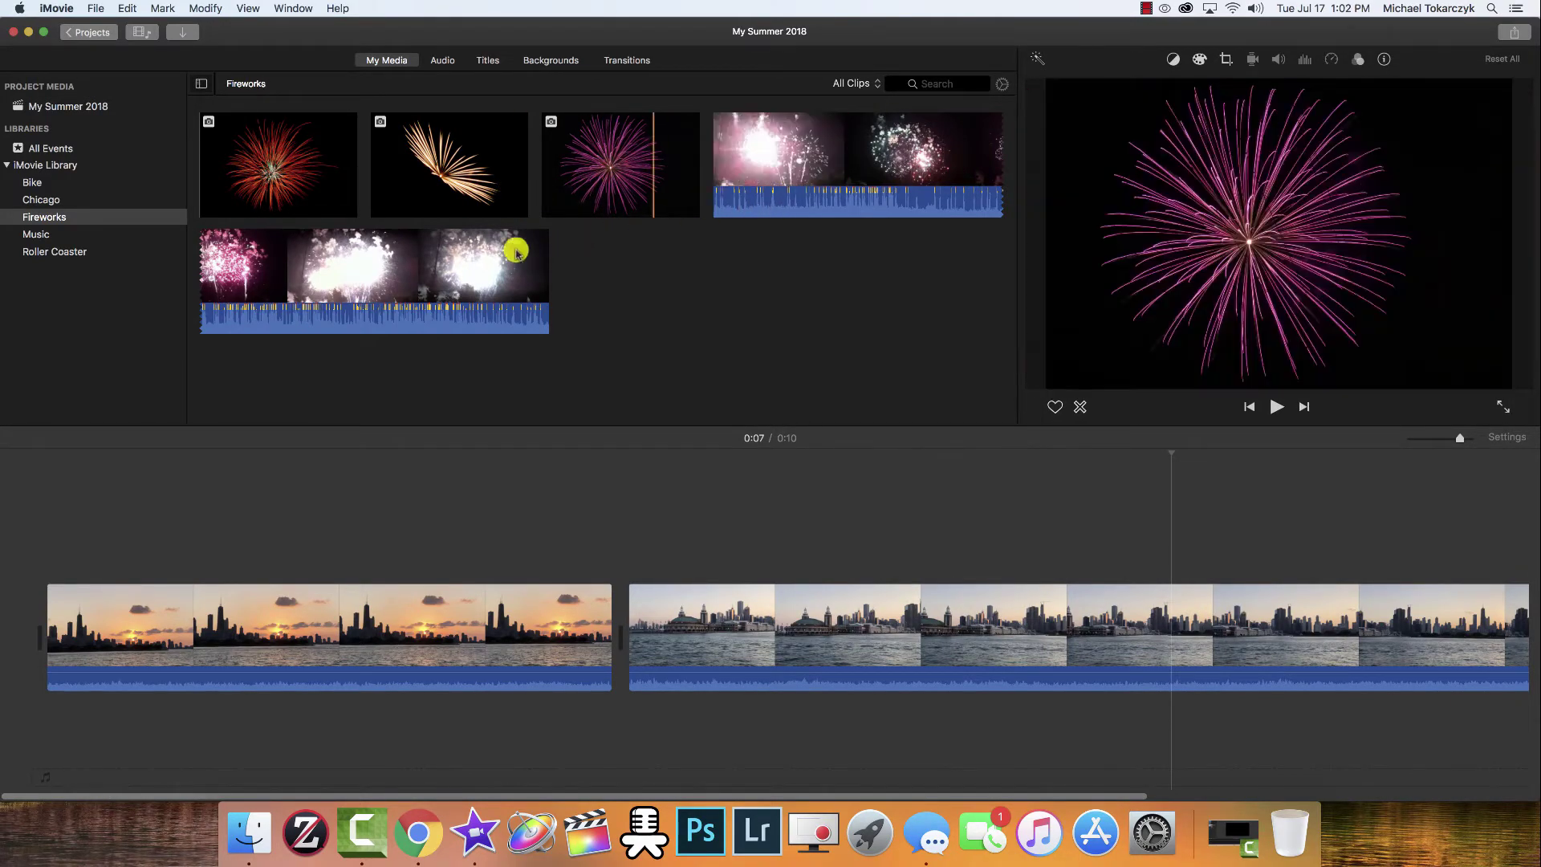
left_click(350, 274)
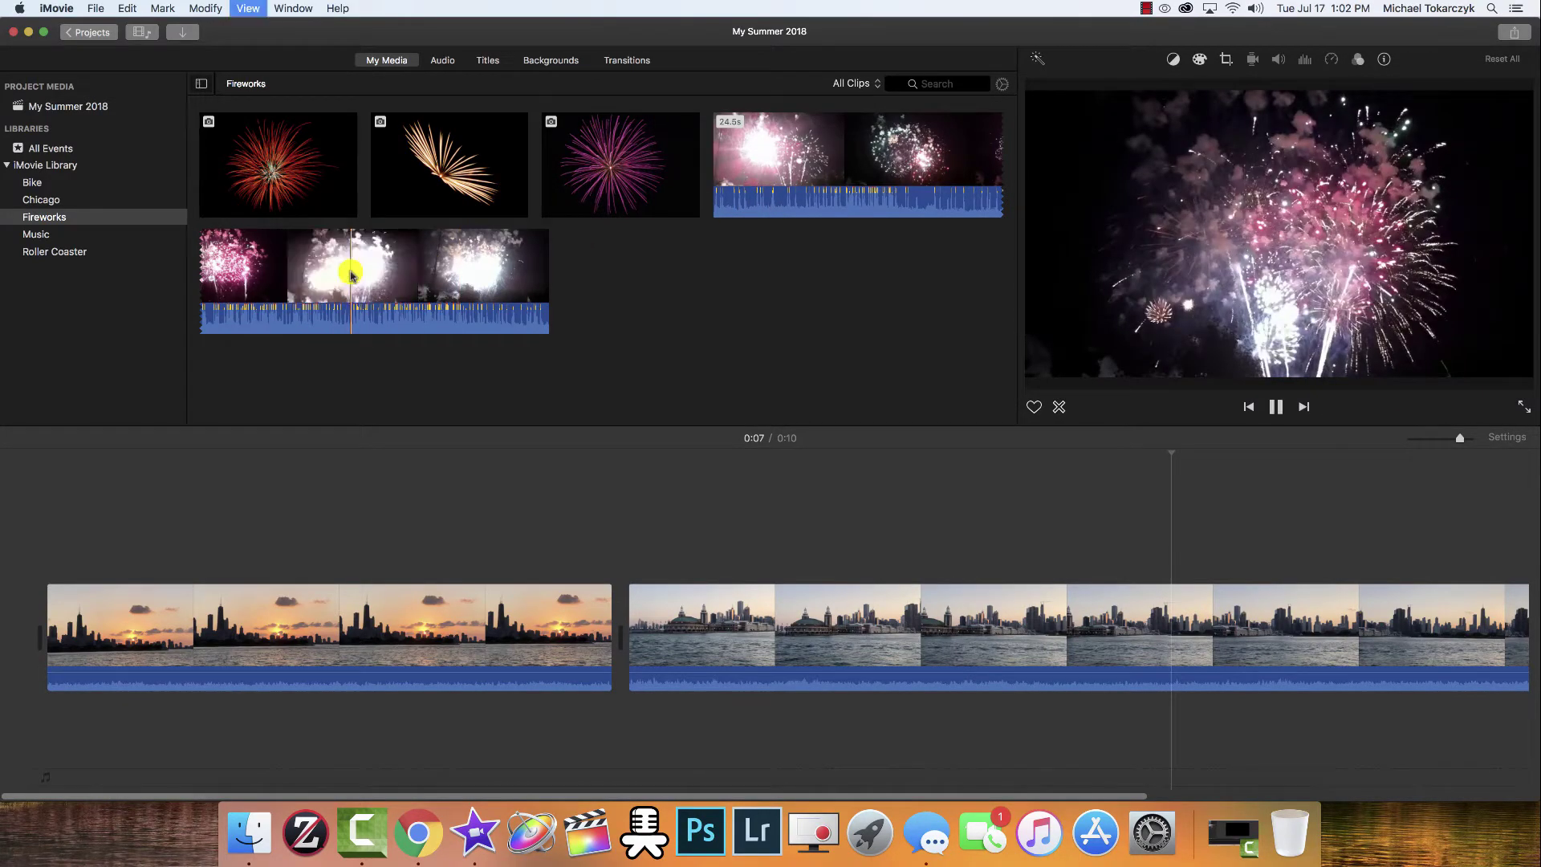
key("space")
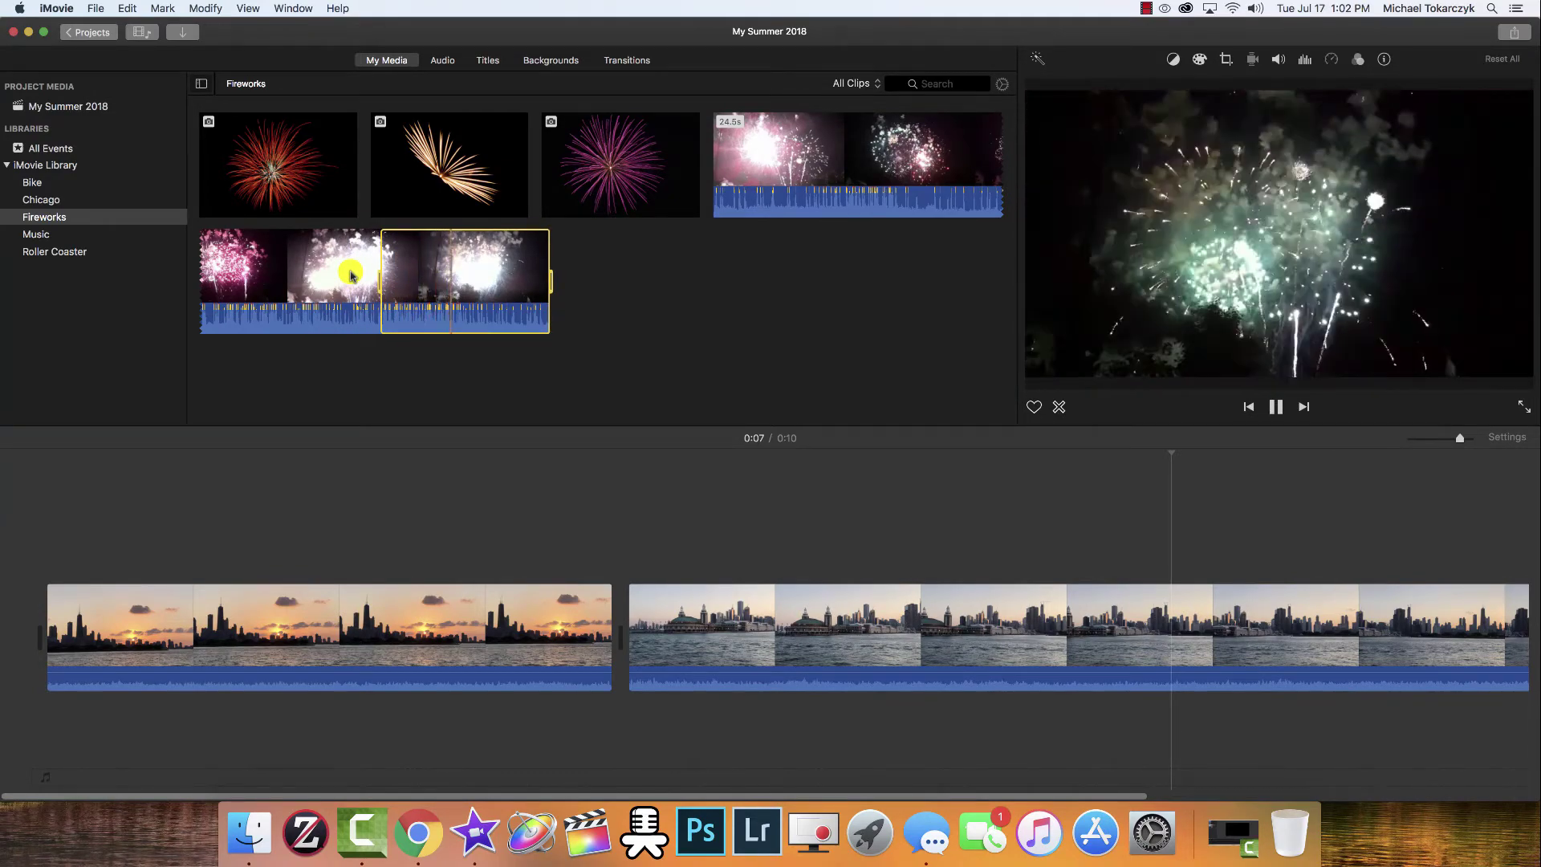
key("space")
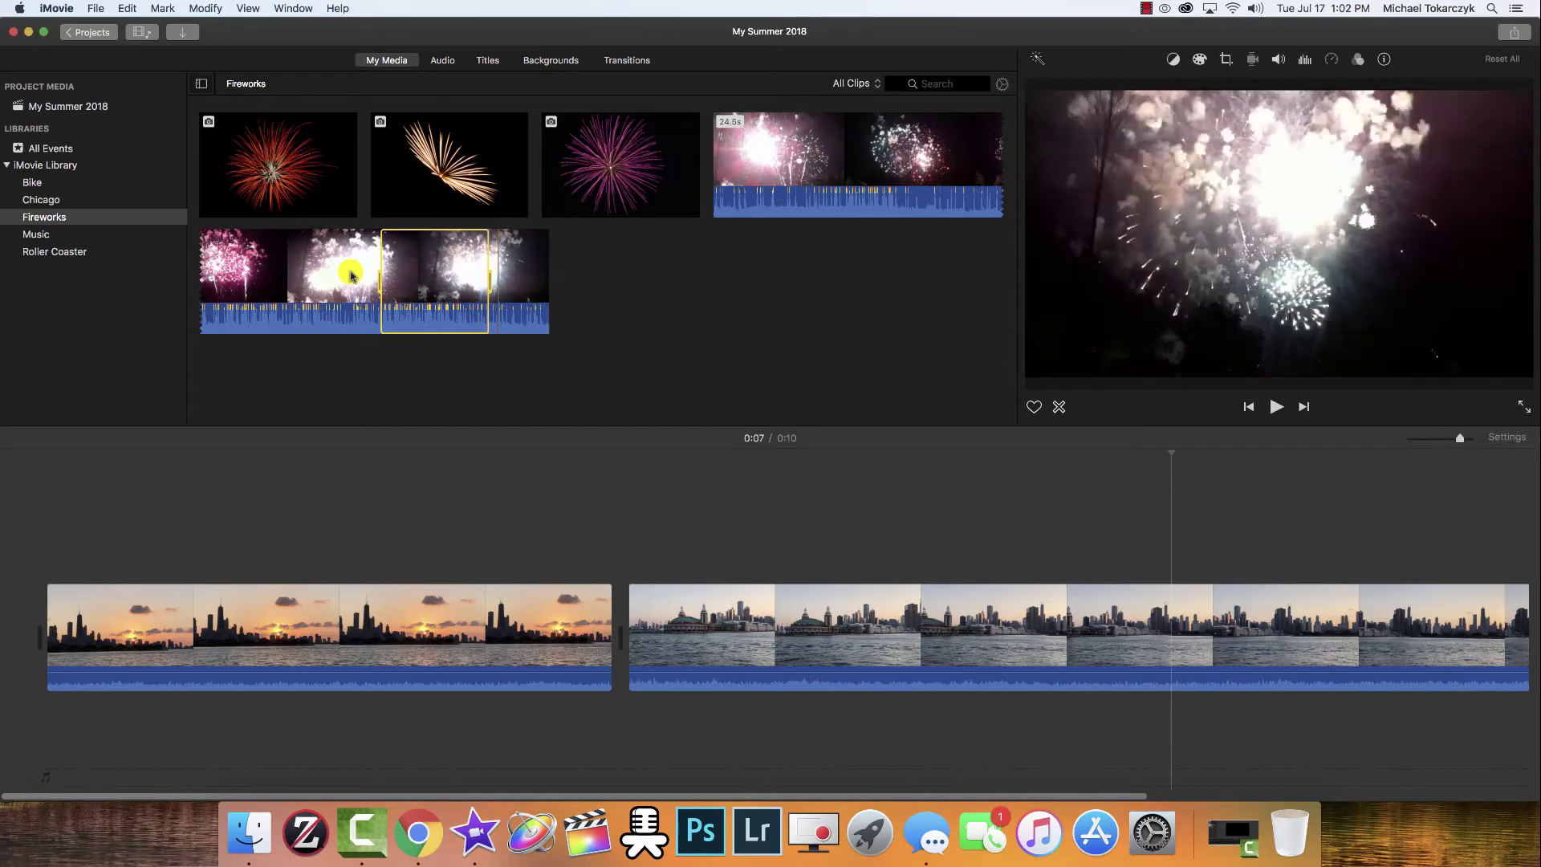
left_click(428, 277)
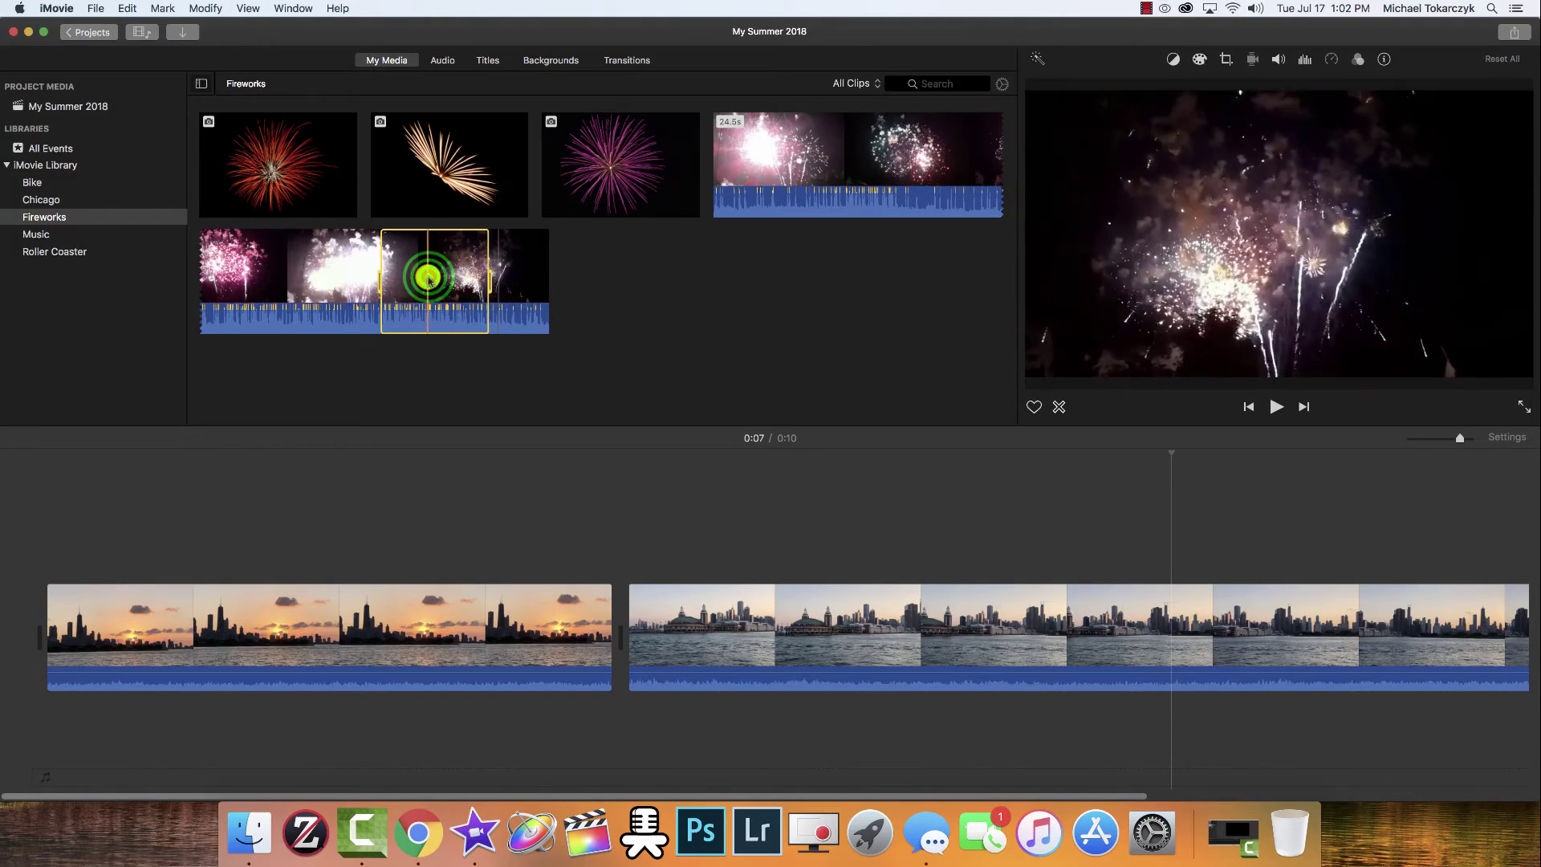
left_click_drag(429, 277, 34, 594)
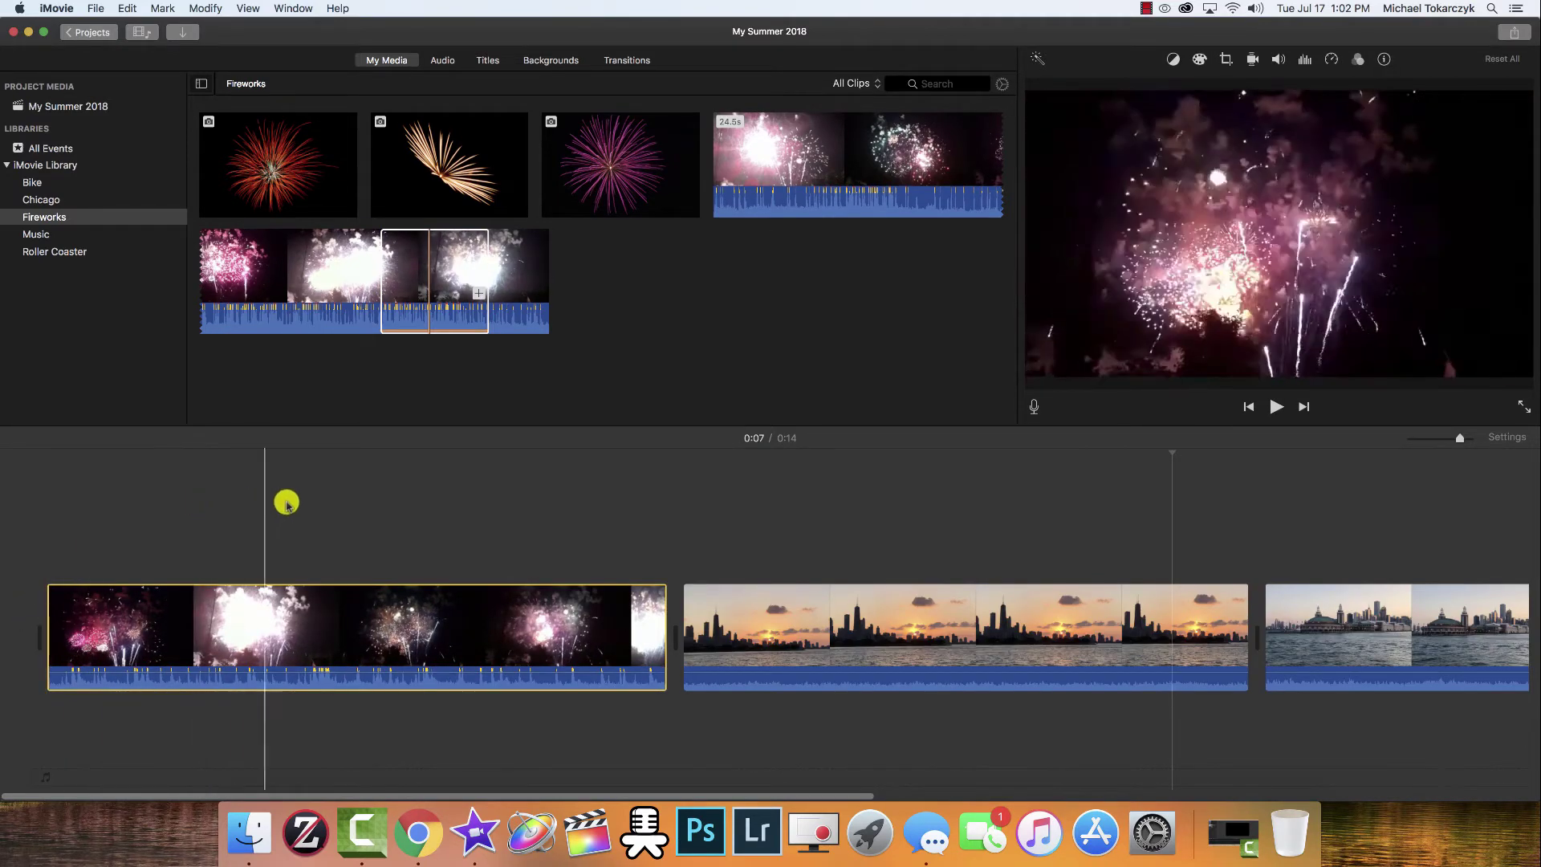
Step: Compare the clips in the My Summer 2018 project media with the Fireworks event and the fireworks clip in the timeline
scroll(344, 497, "right", 2)
scroll(344, 497, "right", 6)
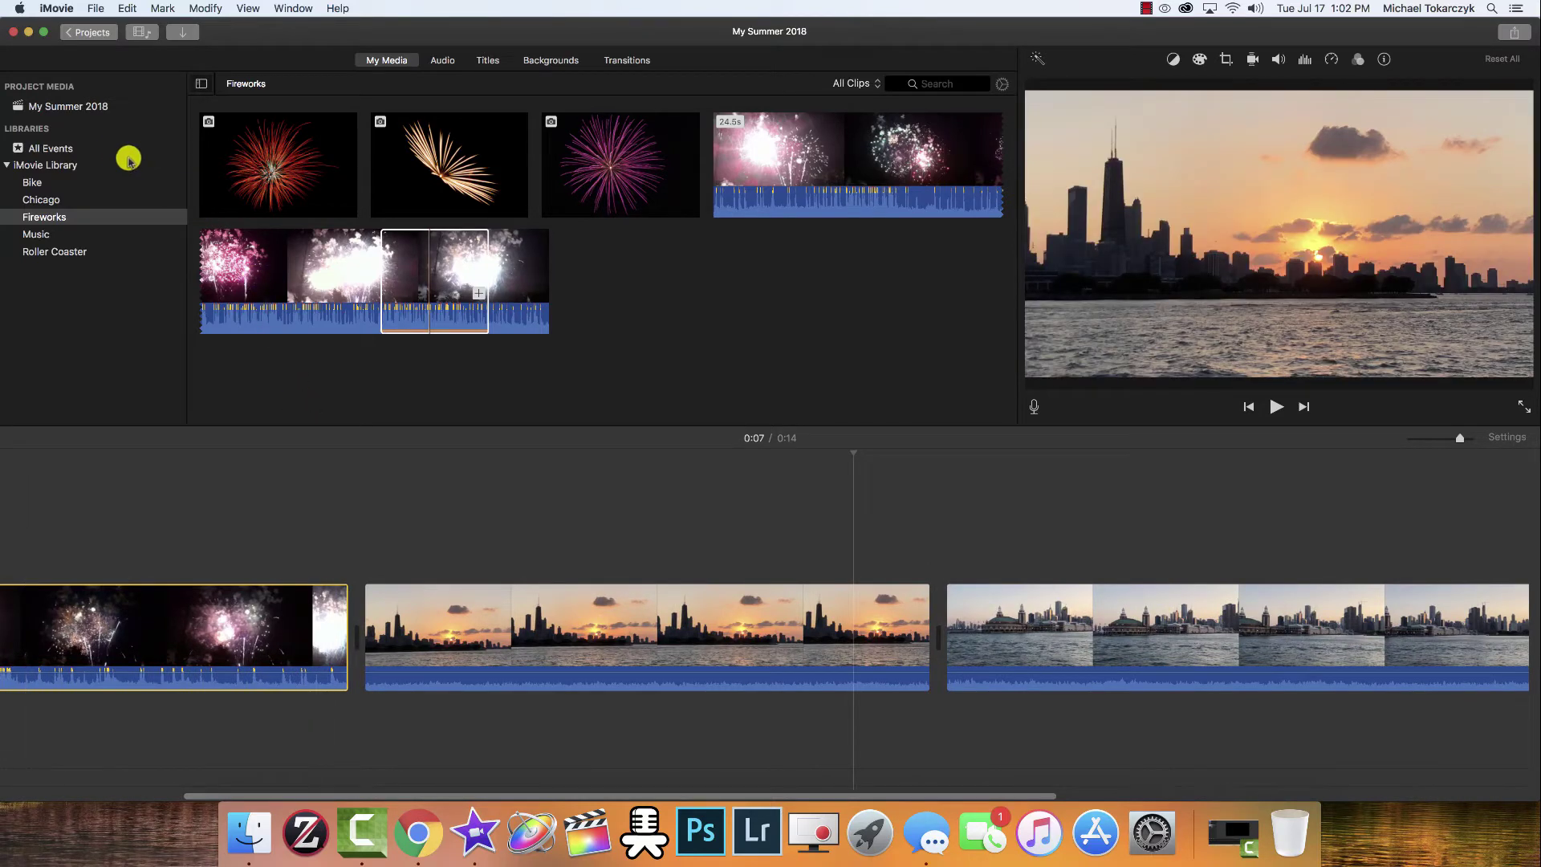
left_click(83, 110)
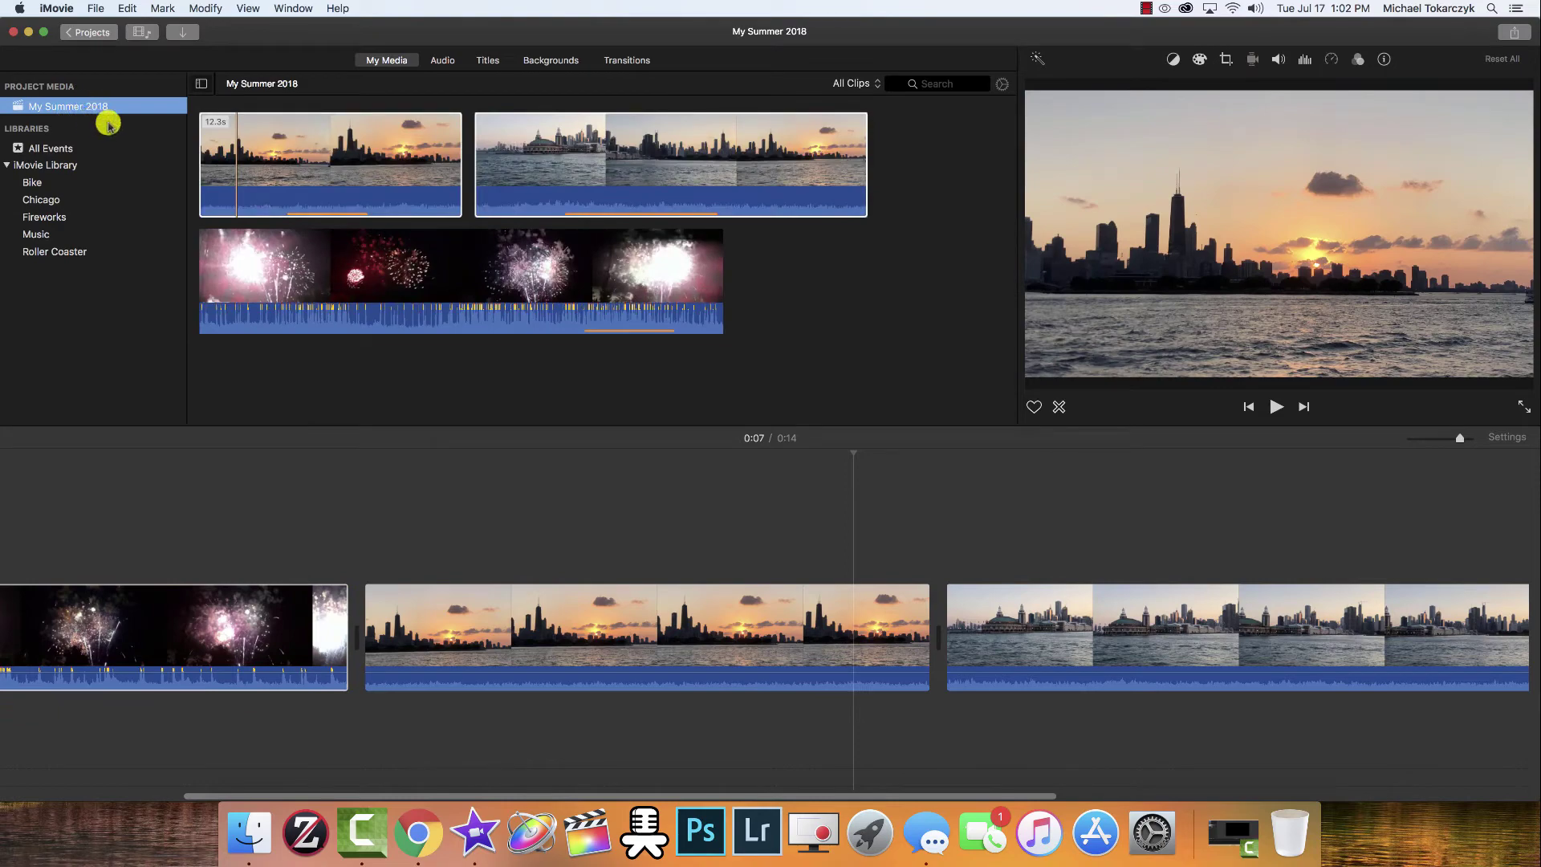
left_click(319, 534)
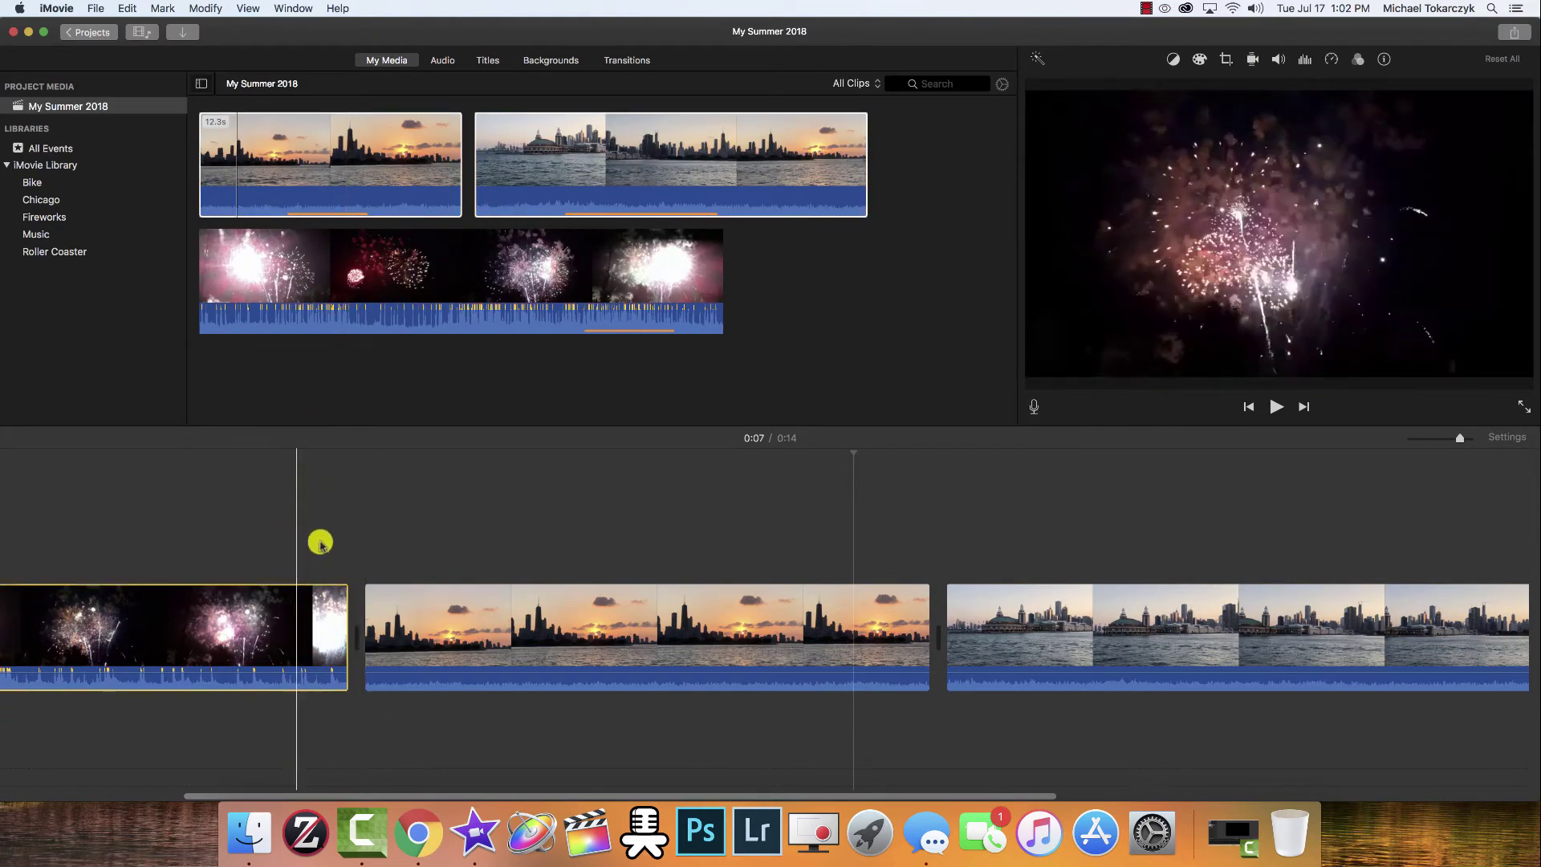
left_click(482, 152)
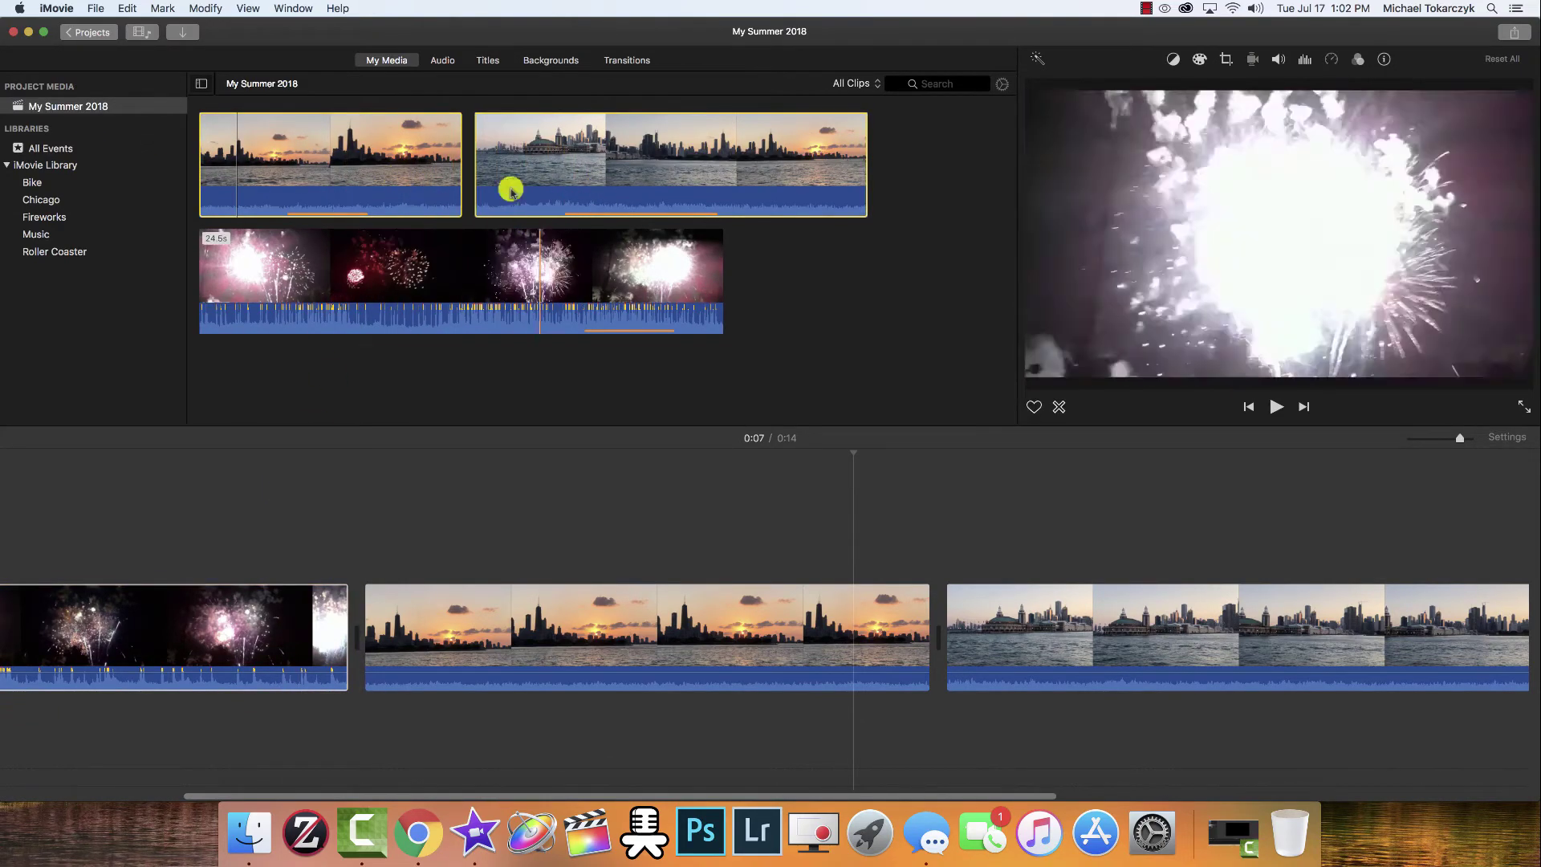
left_click(48, 220)
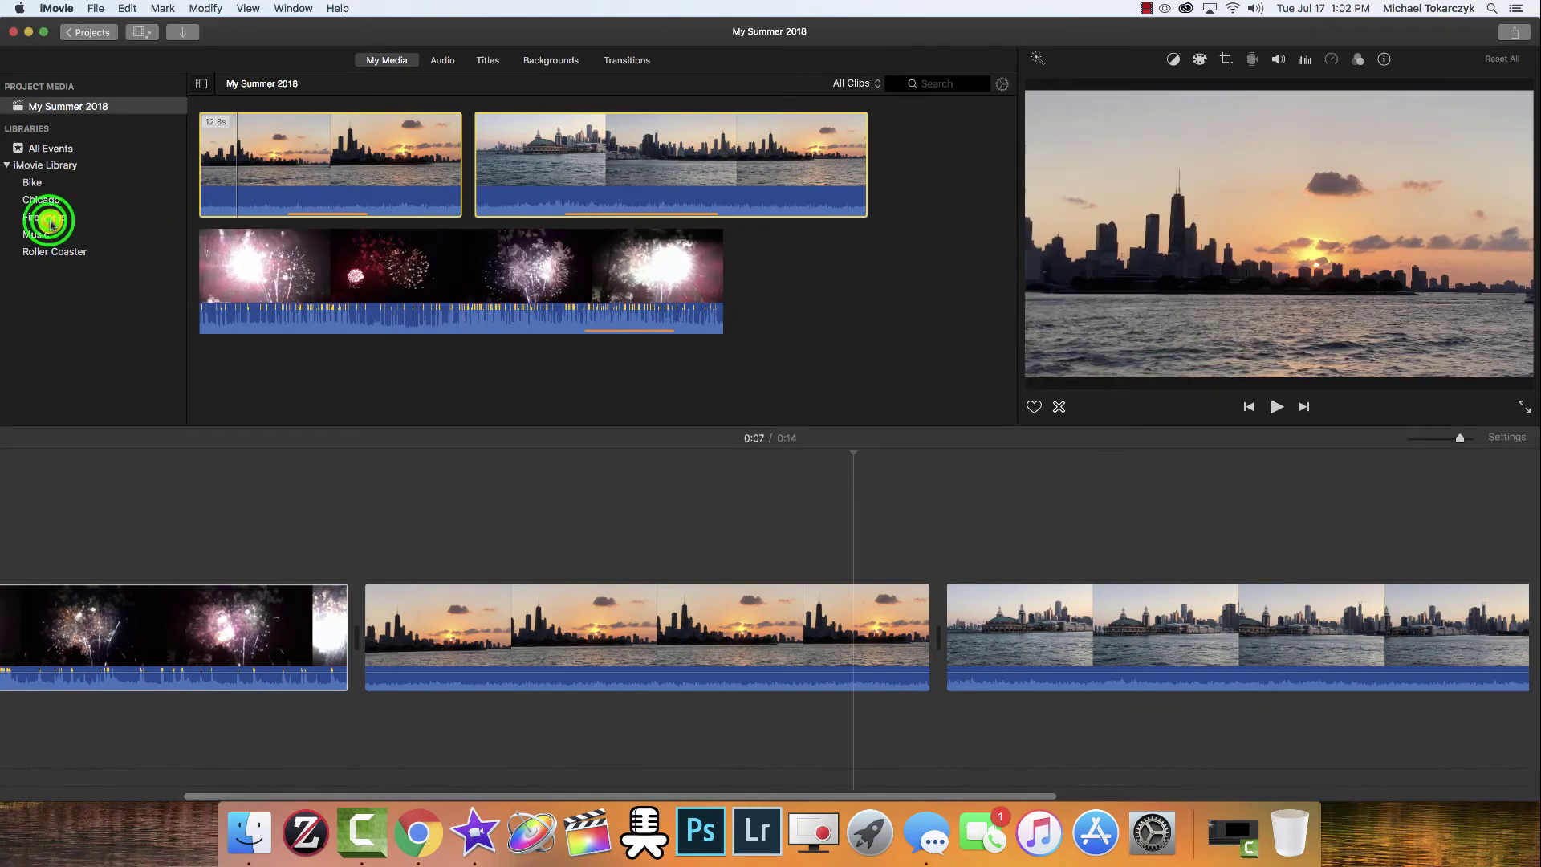
left_click(478, 365)
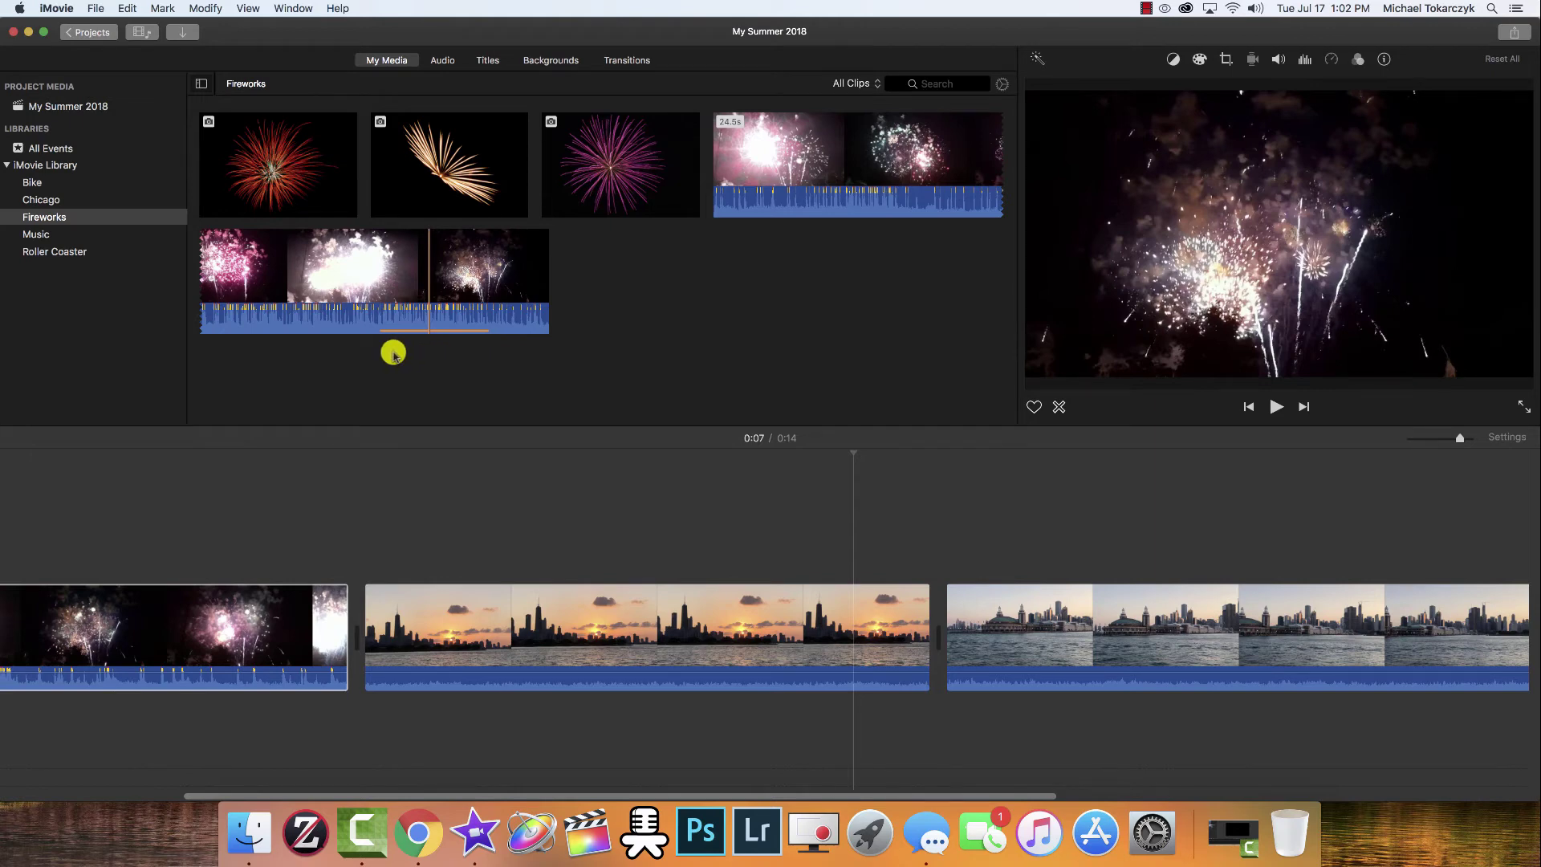
left_click(65, 108)
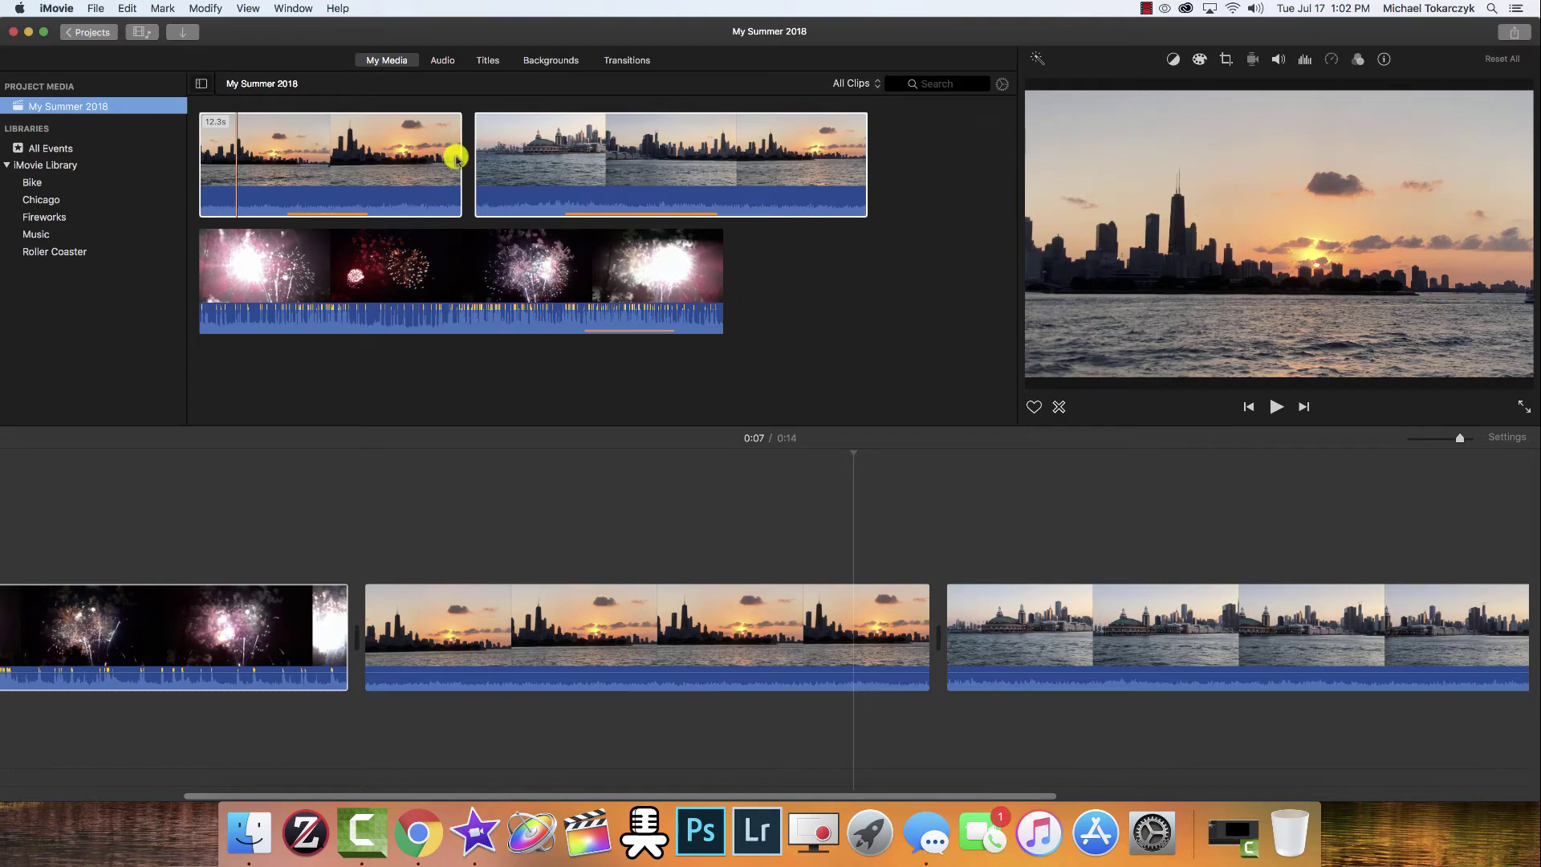
left_click(299, 603)
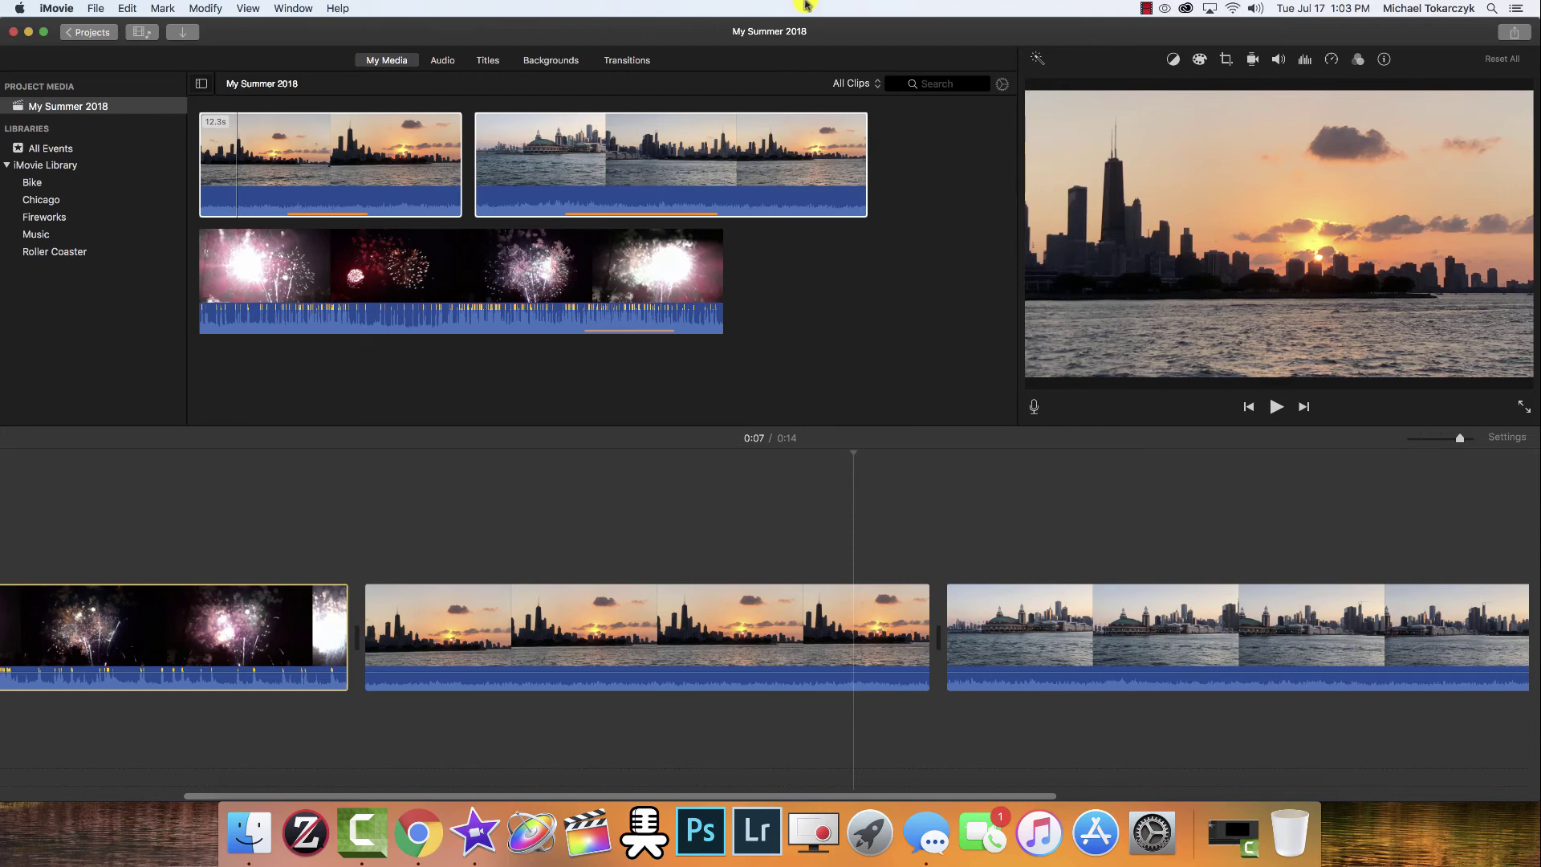
left_click(1146, 8)
left_click(1165, 22)
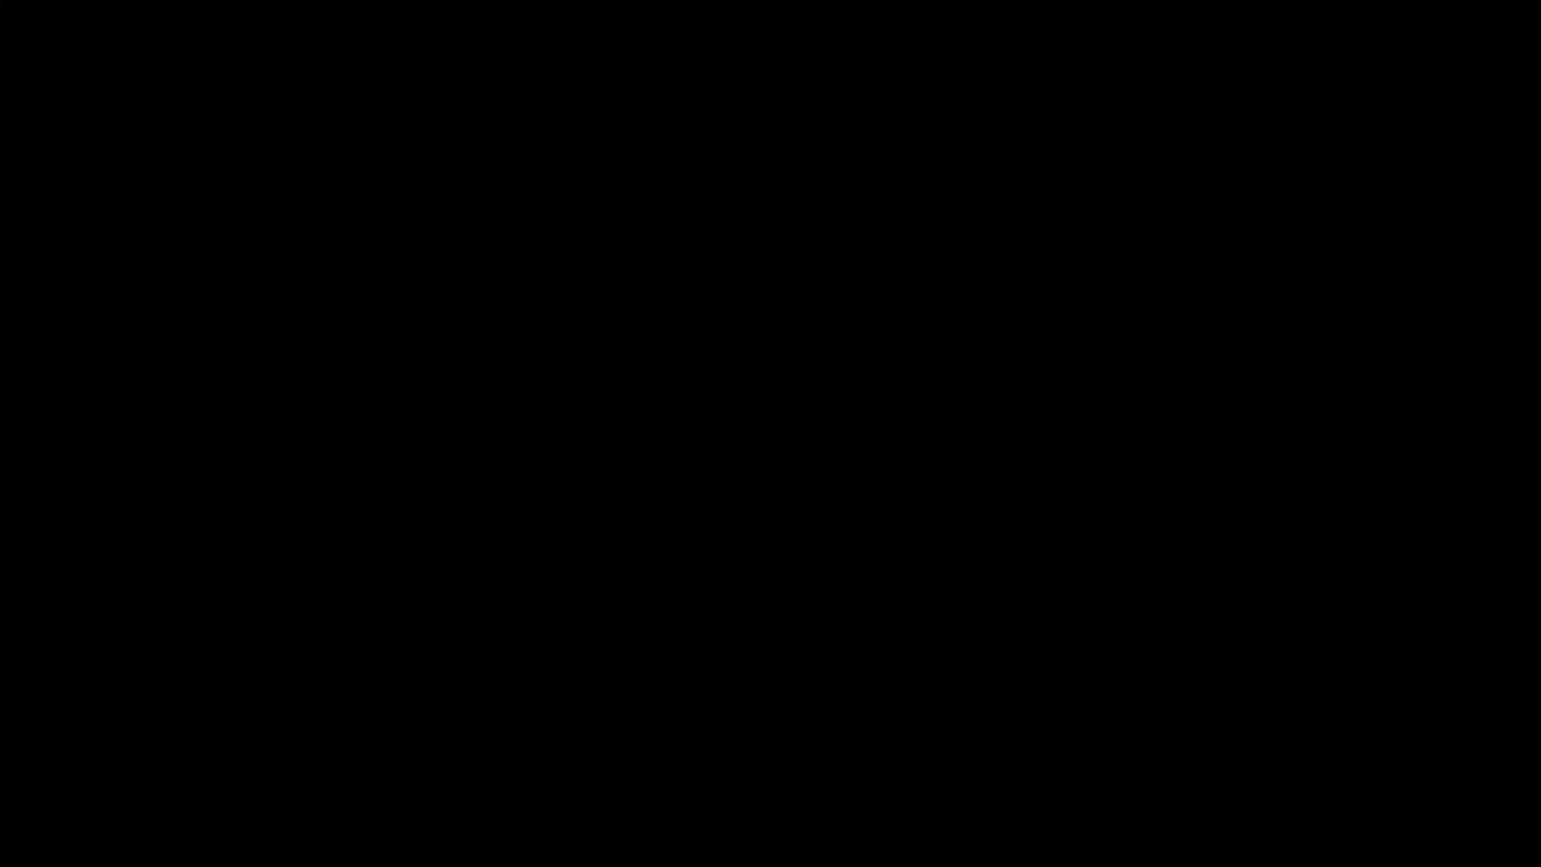